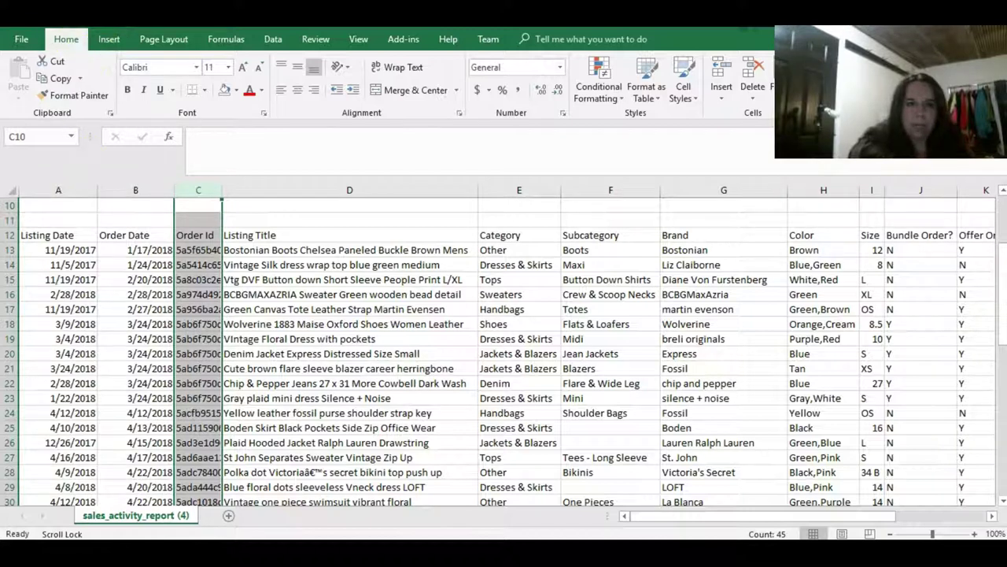
# Narrow the Order Date column and the Listing Title column of the sales report
pyautogui.scroll(5, 503, 347)
pyautogui.hscroll(3, 504, 346)
pyautogui.click(929, 204)
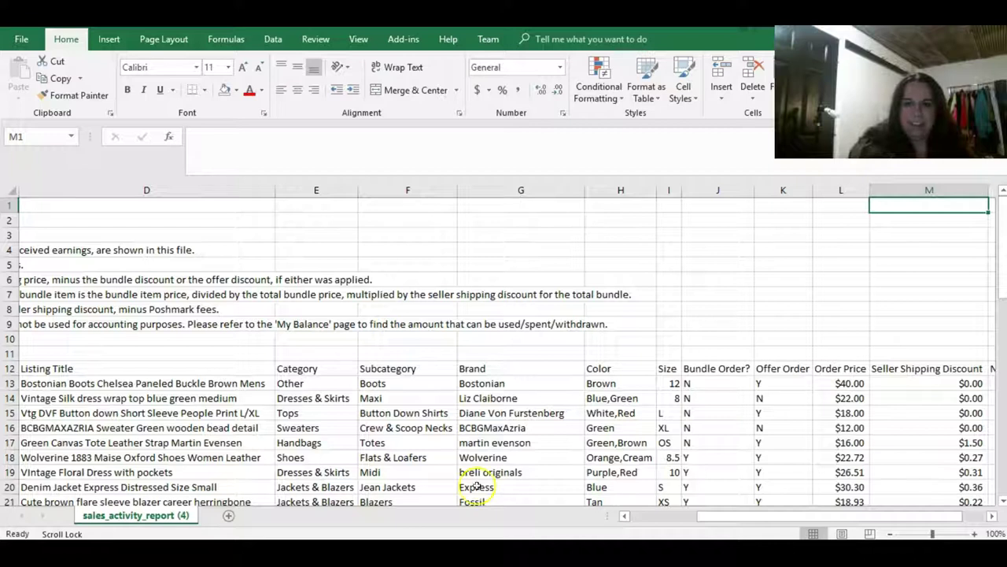
pyautogui.moveTo(747, 516); pyautogui.dragTo(681, 515)
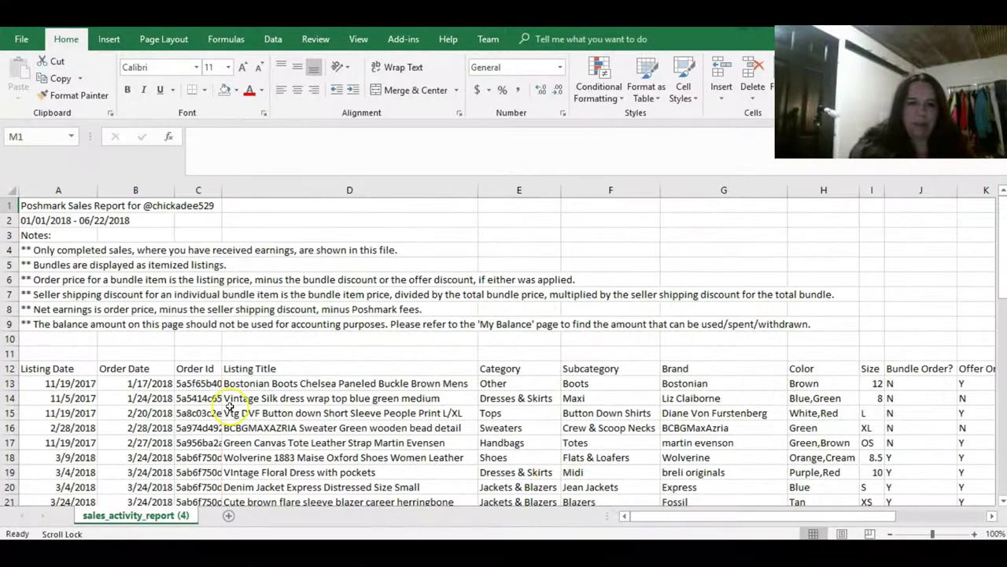
pyautogui.moveTo(175, 192); pyautogui.dragTo(153, 191)
pyautogui.moveTo(455, 191); pyautogui.dragTo(391, 192)
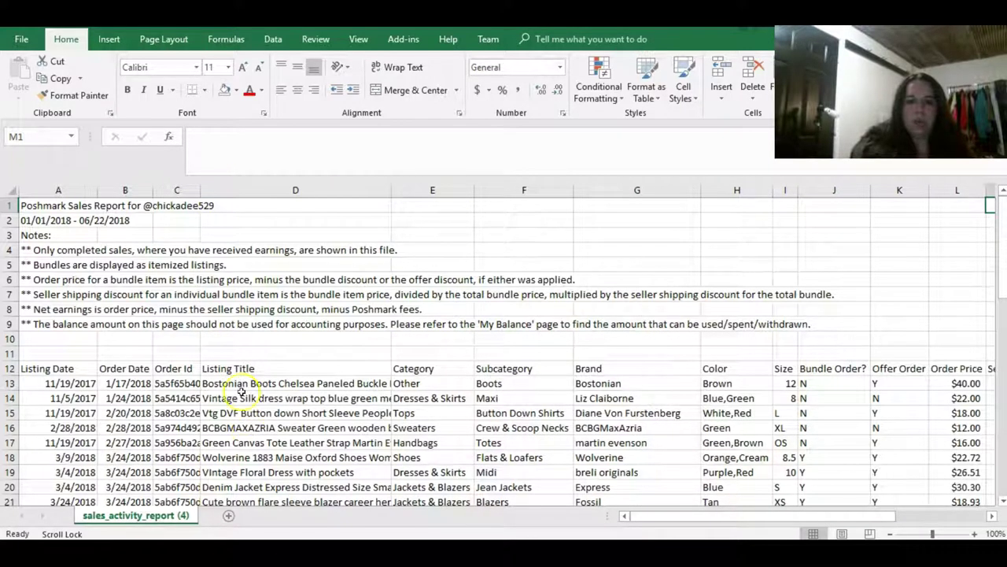
# Autofit the Listing Title column so its longest listing title fits
pyautogui.moveTo(236, 386)
pyautogui.mouseDown()
pyautogui.moveTo(256, 481)
pyautogui.moveTo(250, 397)
pyautogui.mouseUp()
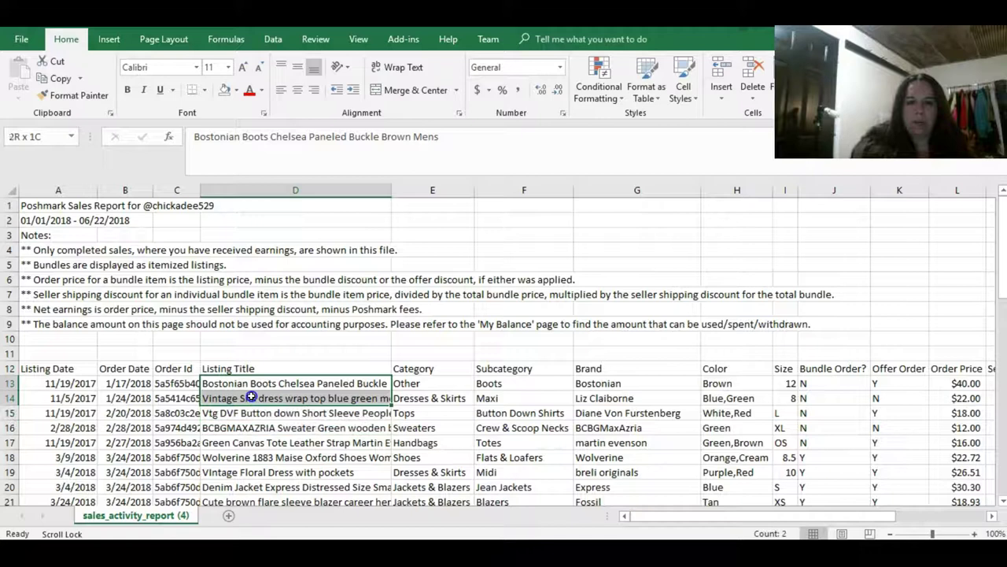
pyautogui.click(335, 350)
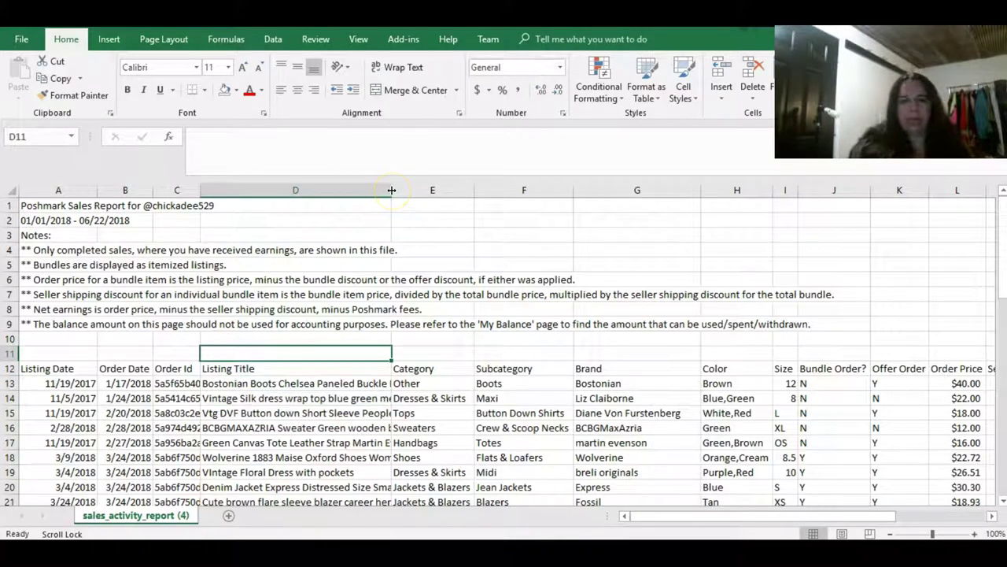
pyautogui.moveTo(391, 191); pyautogui.dragTo(393, 191)
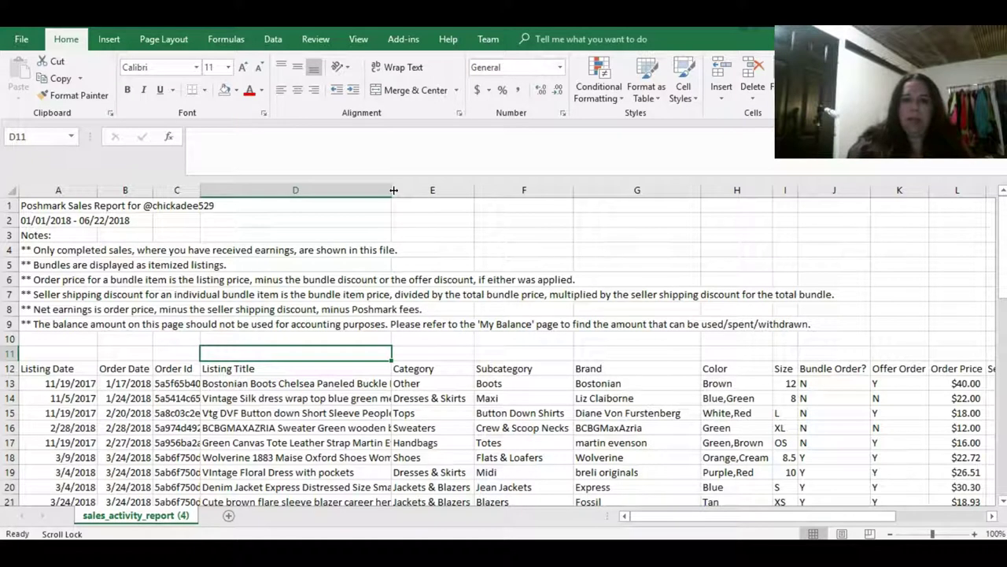
pyautogui.doubleClick(394, 190)
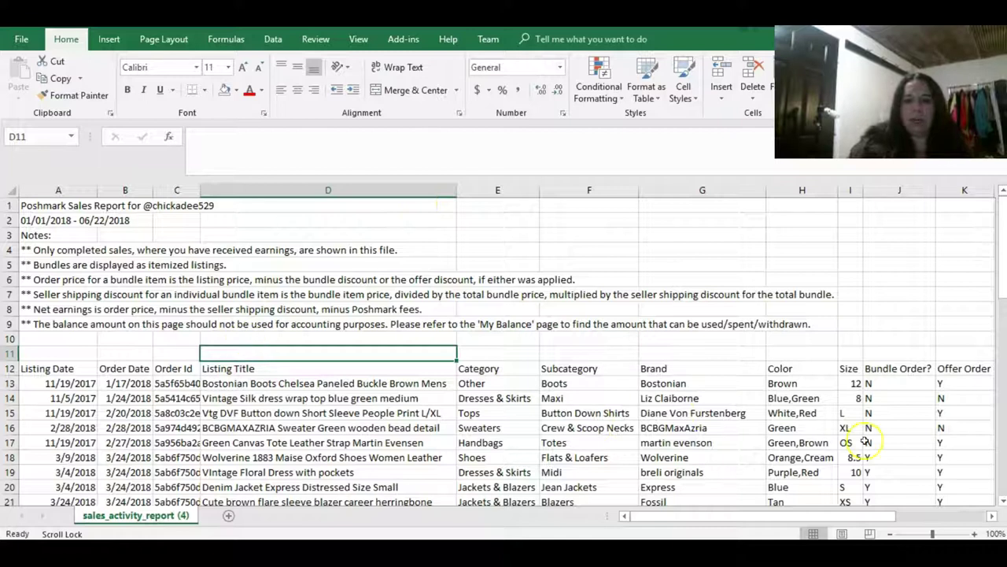
# Shrink the Order Date column until its dates no longer fit, and autofit it to its contents
pyautogui.moveTo(1003, 237); pyautogui.dragTo(1002, 250)
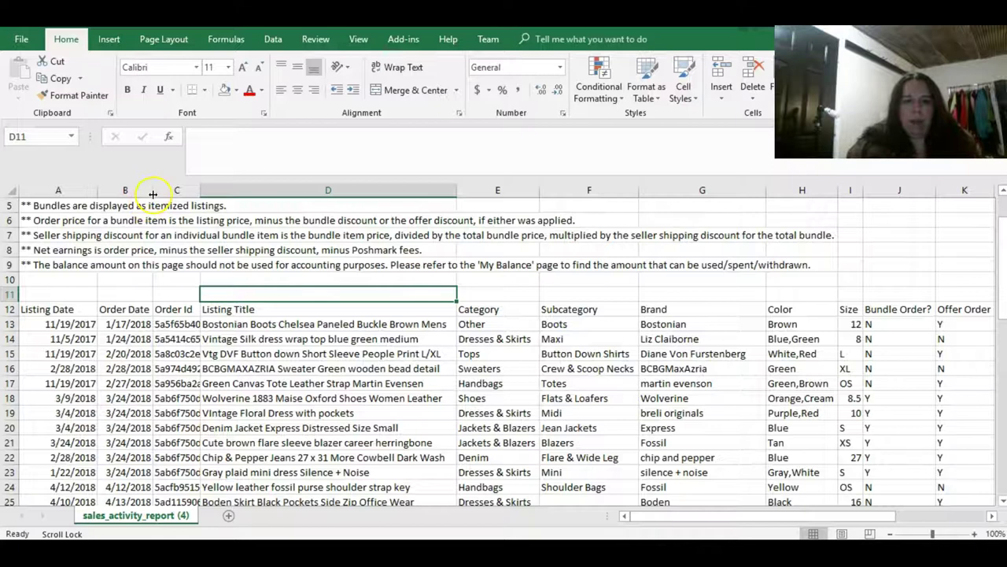
pyautogui.moveTo(153, 194); pyautogui.dragTo(138, 193)
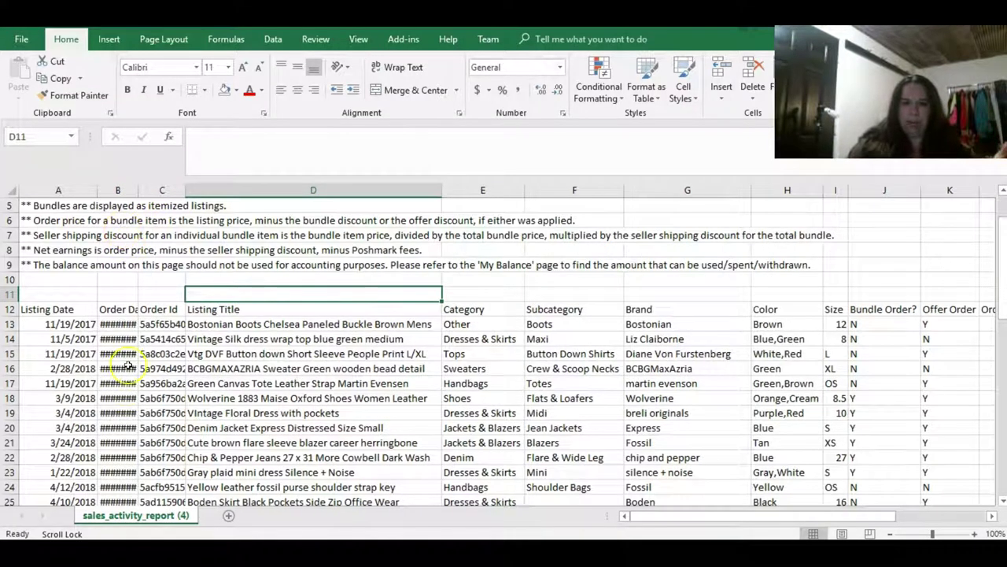
pyautogui.doubleClick(138, 192)
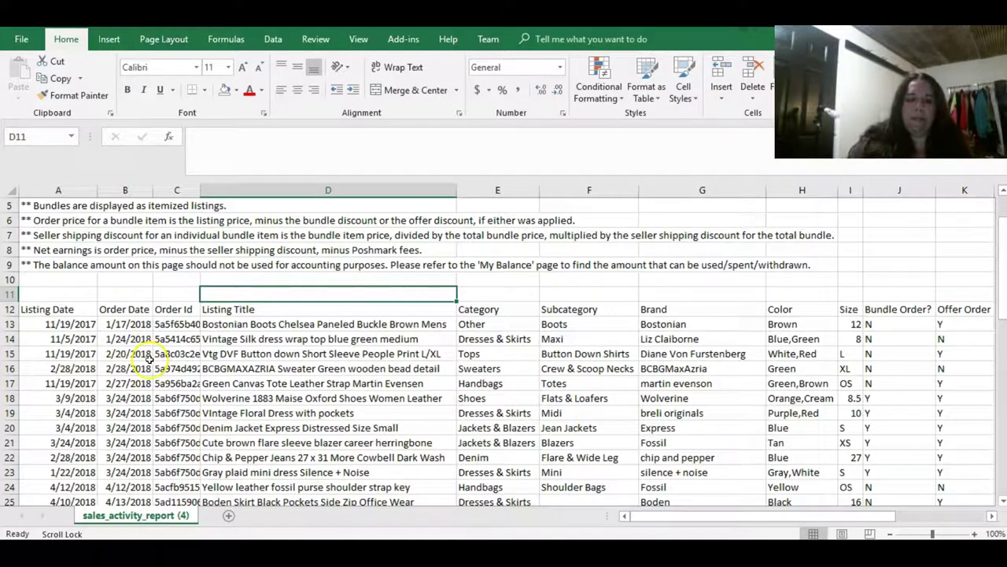
# Make the whole header row 12 bold and underlined
pyautogui.click(10, 309)
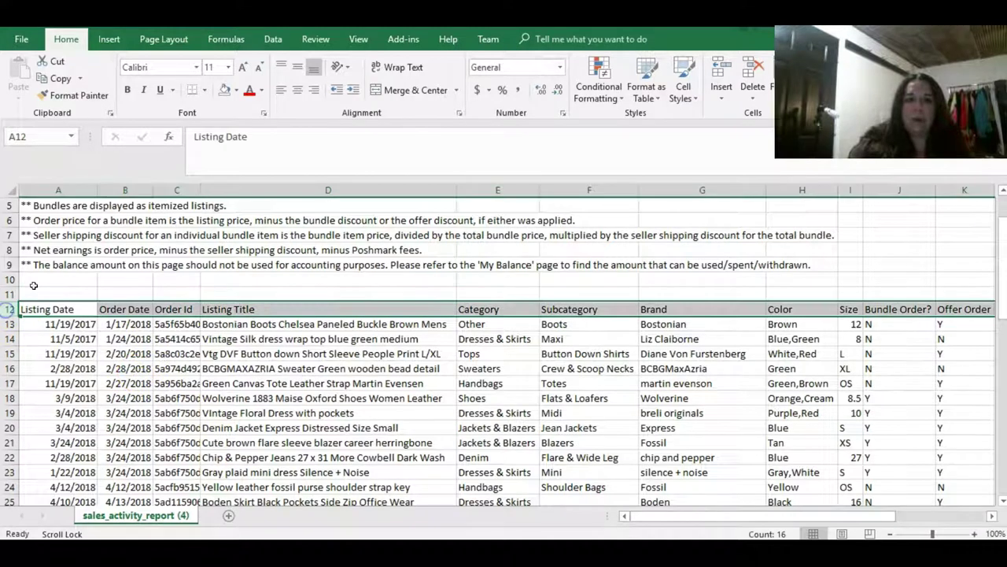
pyautogui.click(127, 89)
pyautogui.click(162, 89)
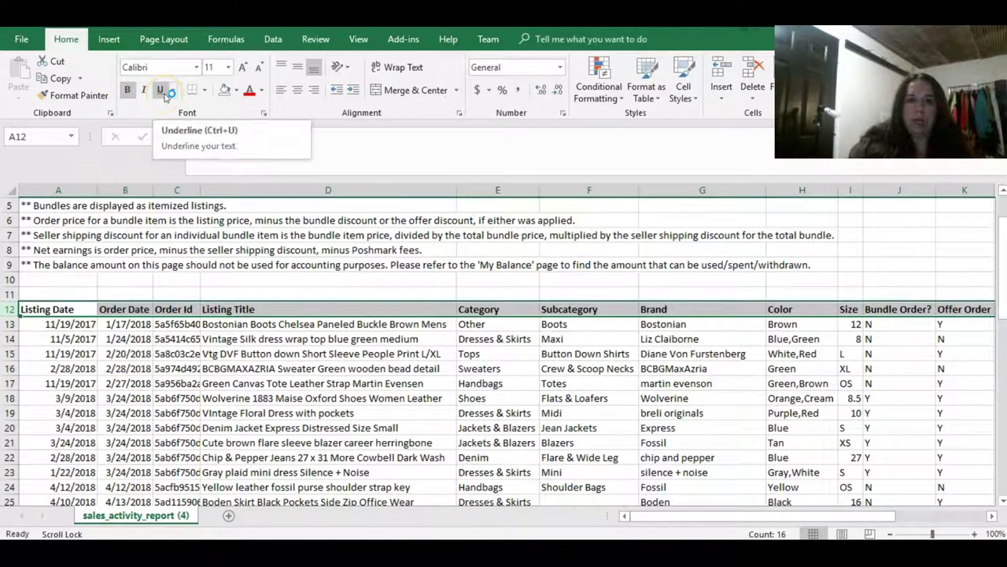
pyautogui.click(410, 383)
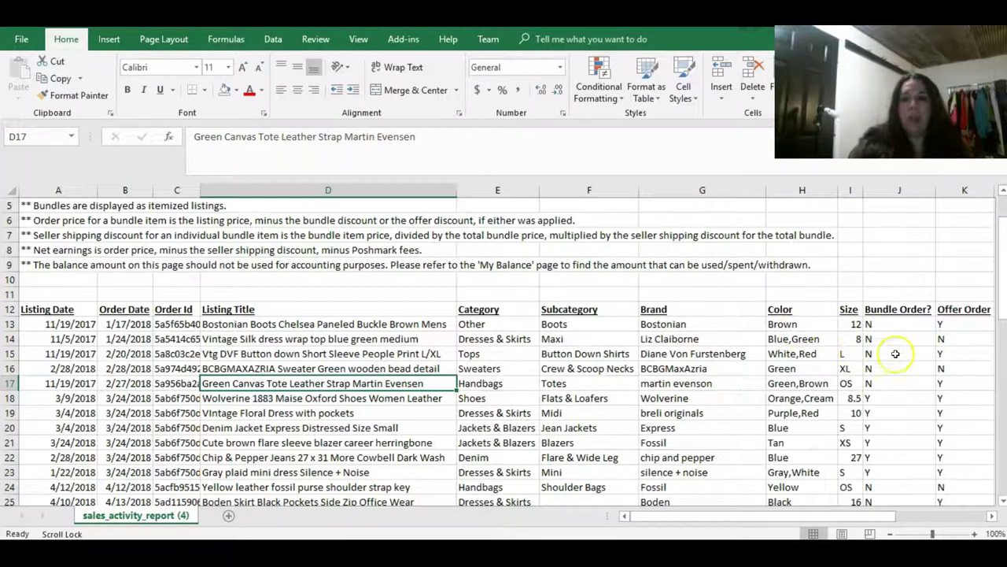
# Widen the Net Earnings, Buyer State and Buyer Zip Code columns so their full headers fit
pyautogui.hscroll(3, 832, 427)
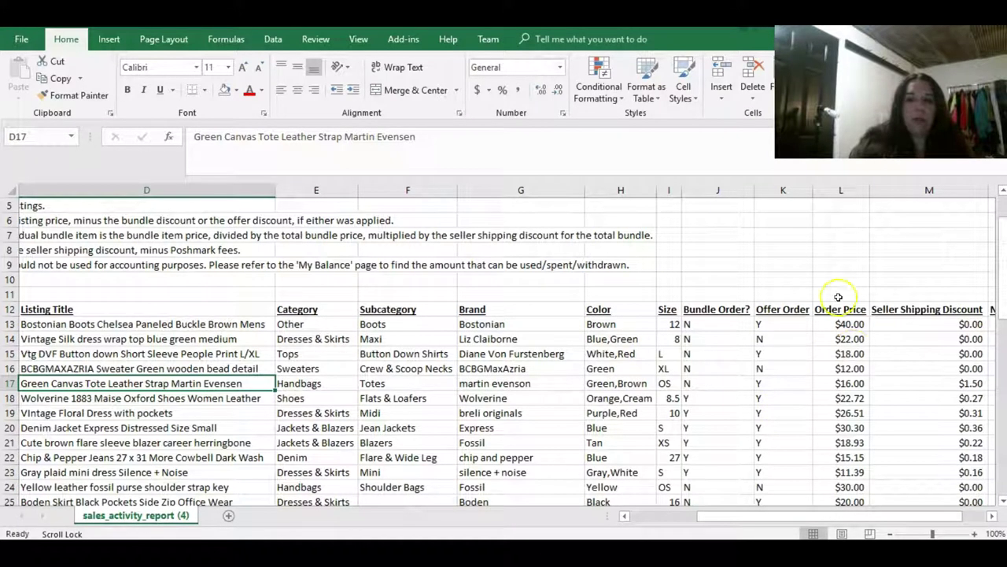
pyautogui.hscroll(2, 787, 472)
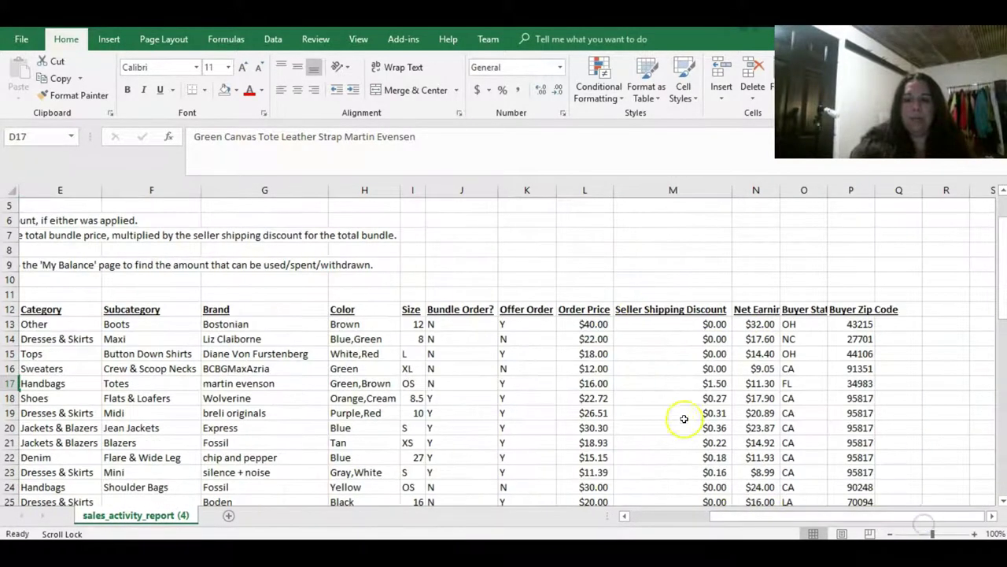
pyautogui.scroll(-7, 689, 415)
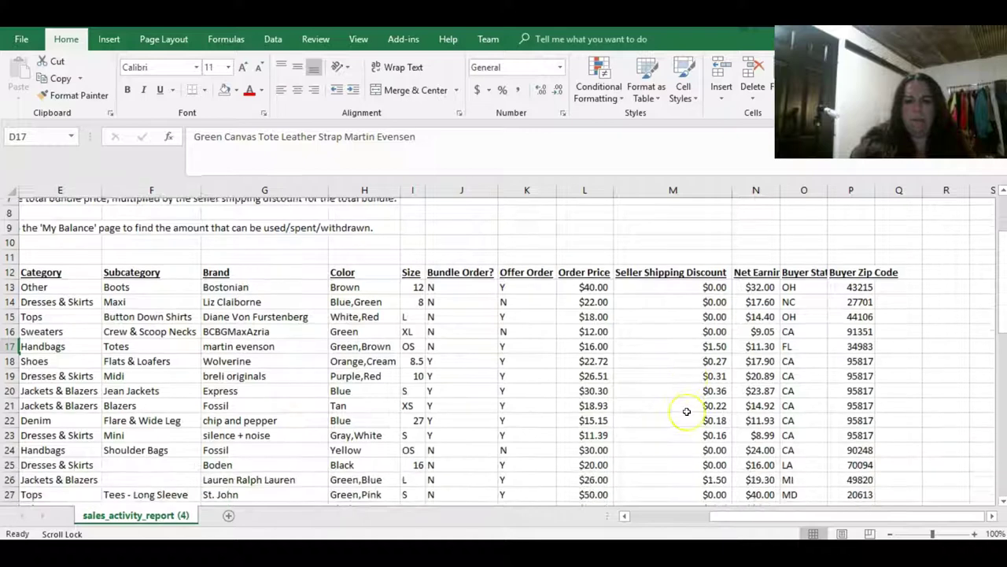
pyautogui.scroll(-1, 687, 412)
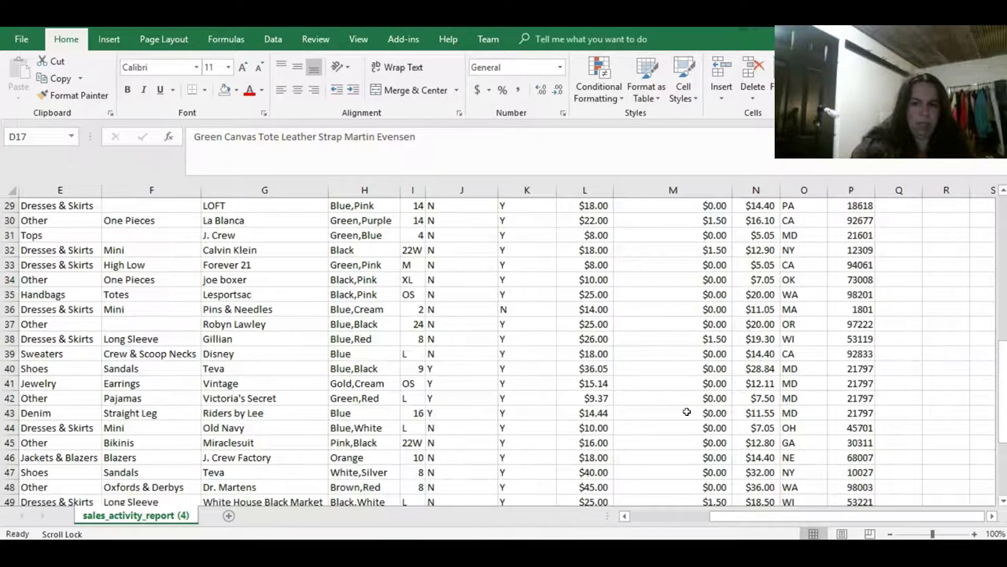
pyautogui.scroll(8, 687, 412)
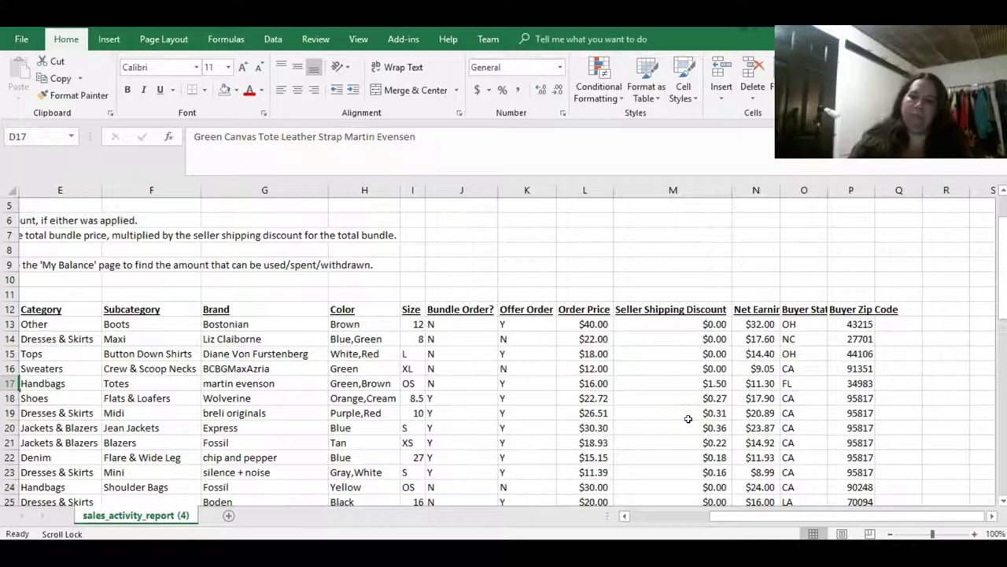
pyautogui.doubleClick(778, 193)
pyautogui.moveTo(842, 189); pyautogui.dragTo(854, 189)
pyautogui.doubleClick(901, 189)
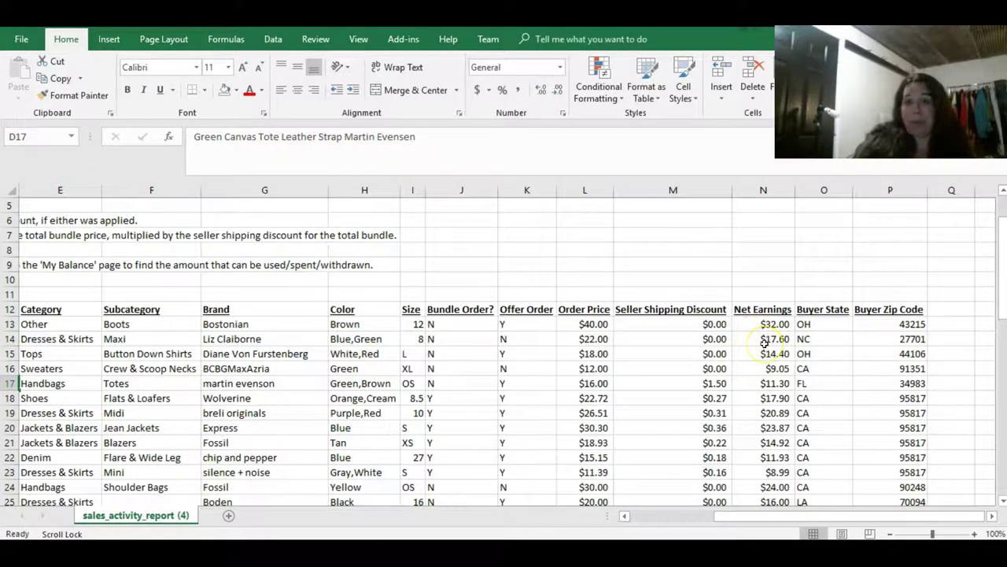
# Examine the report's notes, its column headers and the listed sales from listing date through order price
pyautogui.moveTo(739, 515); pyautogui.dragTo(641, 516)
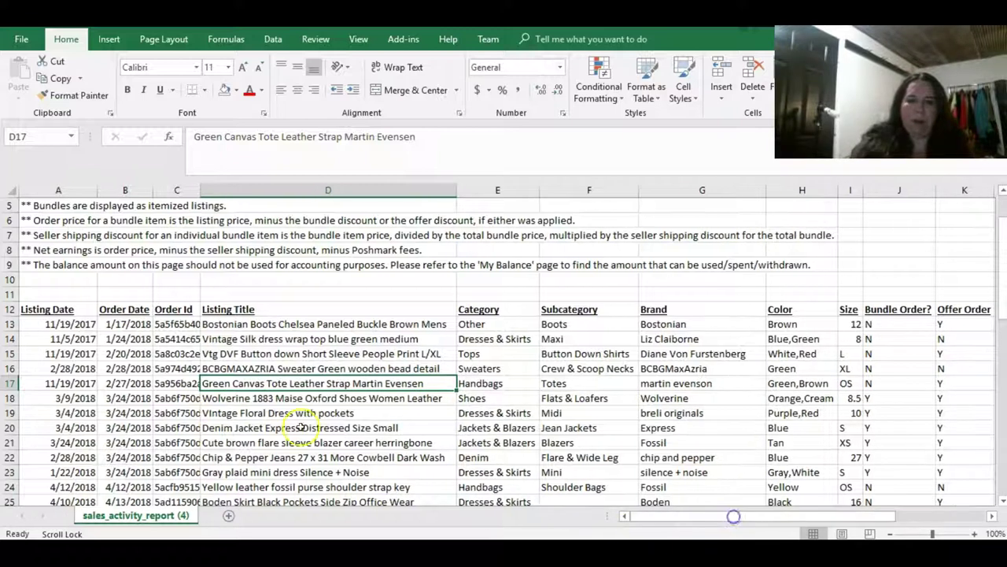
pyautogui.moveTo(799, 516); pyautogui.dragTo(843, 516)
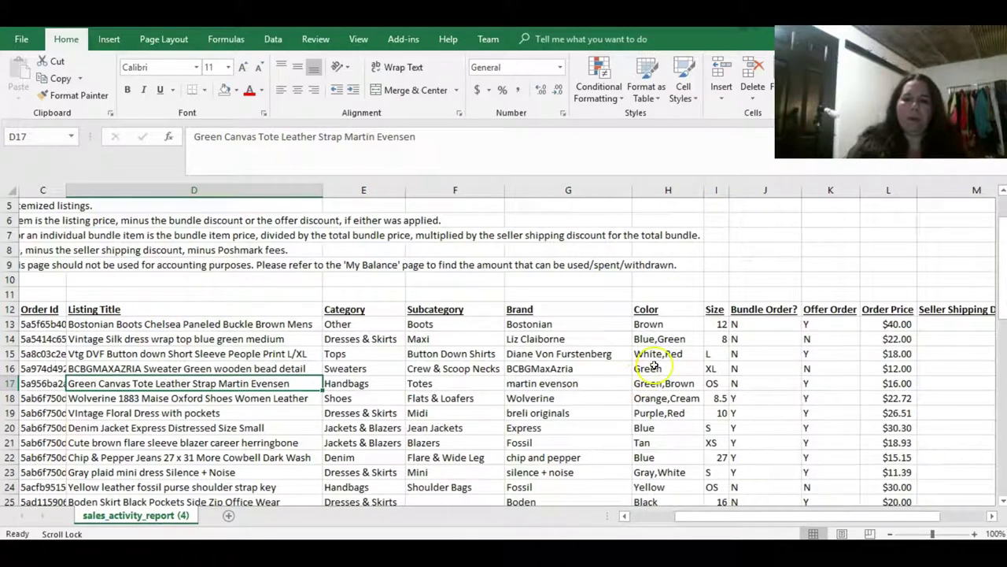
pyautogui.moveTo(787, 513); pyautogui.dragTo(725, 497)
pyautogui.scroll(-3, 400, 417)
pyautogui.scroll(5, 400, 417)
pyautogui.scroll(-1, 400, 416)
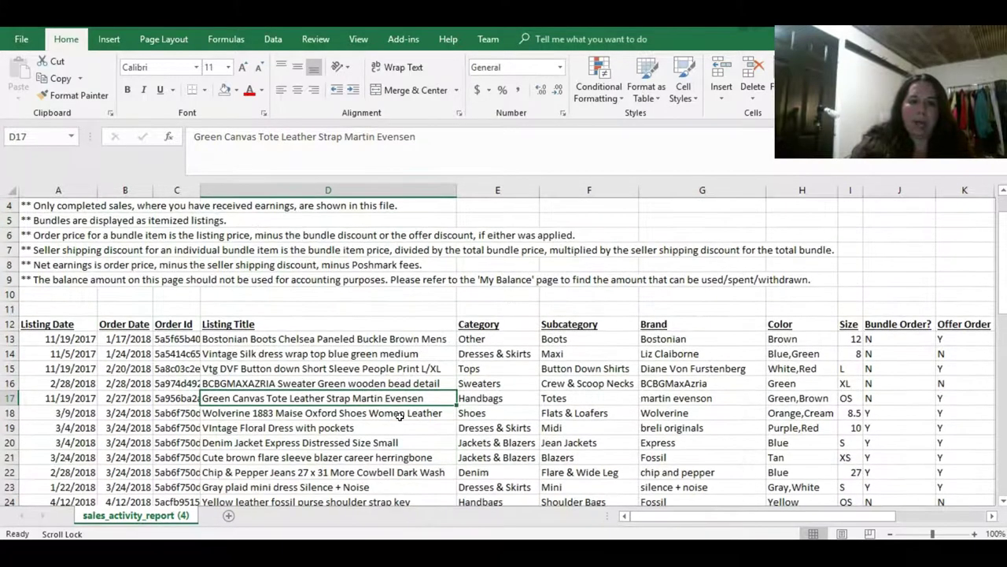
pyautogui.scroll(1, 370, 389)
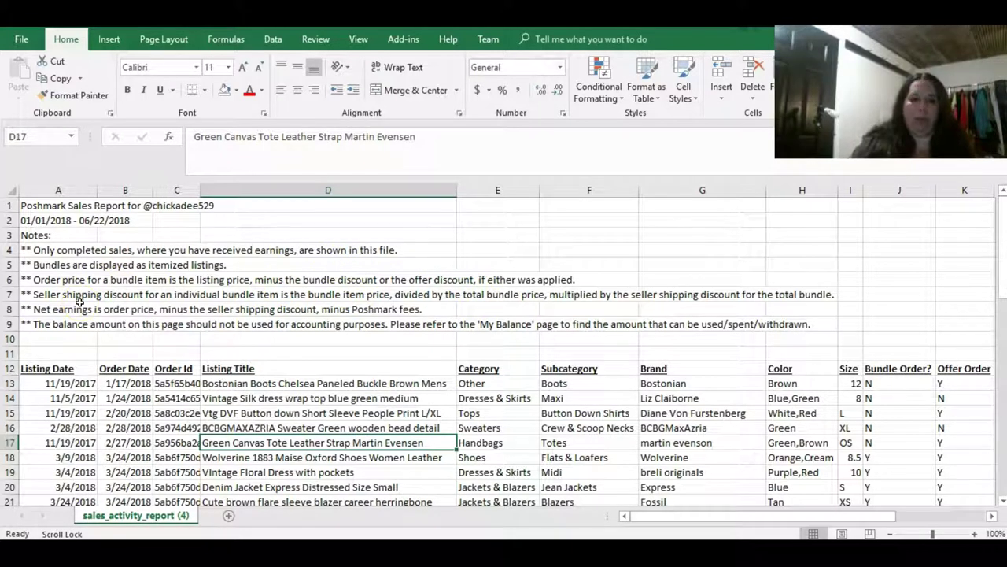
pyautogui.scroll(-1, 80, 301)
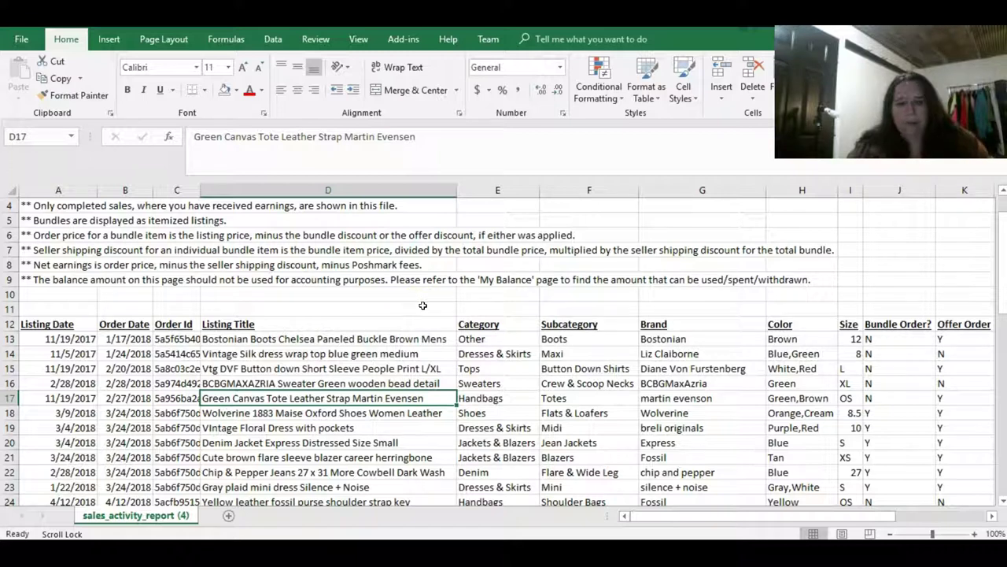
pyautogui.scroll(-1, 394, 318)
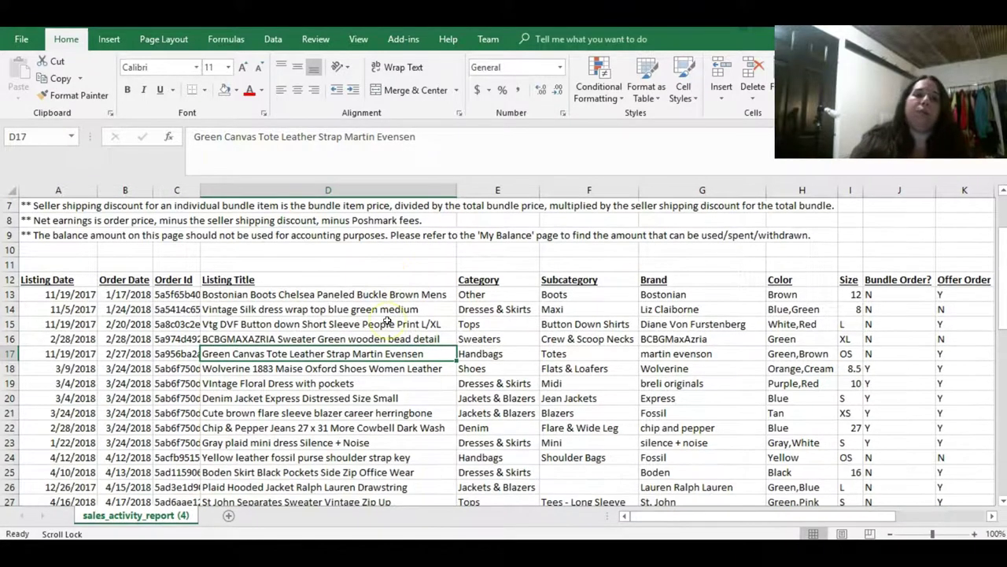
pyautogui.scroll(-3, 387, 321)
pyautogui.scroll(2, 378, 327)
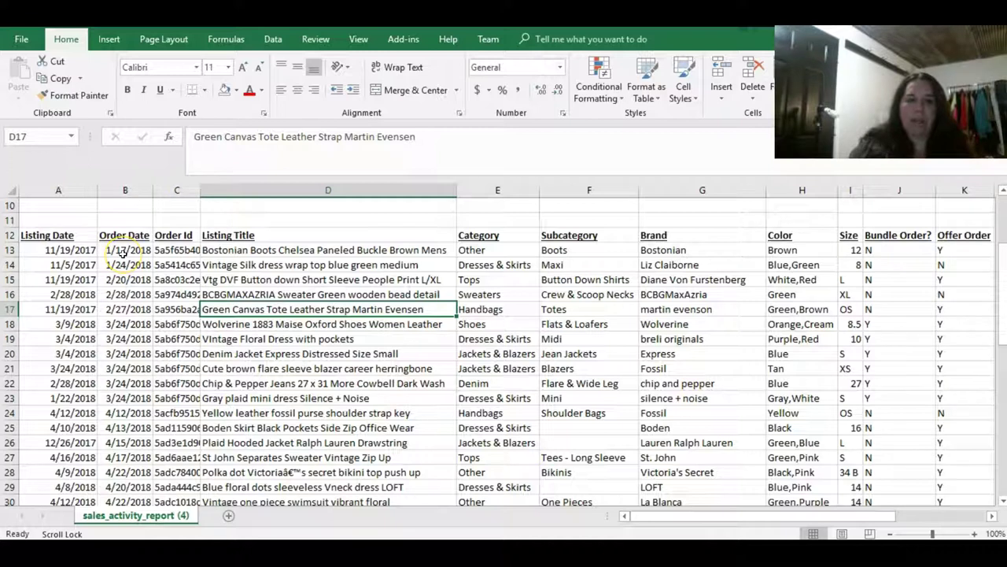
# Insert a blank column between Order Date and Order Id
pyautogui.click(174, 190)
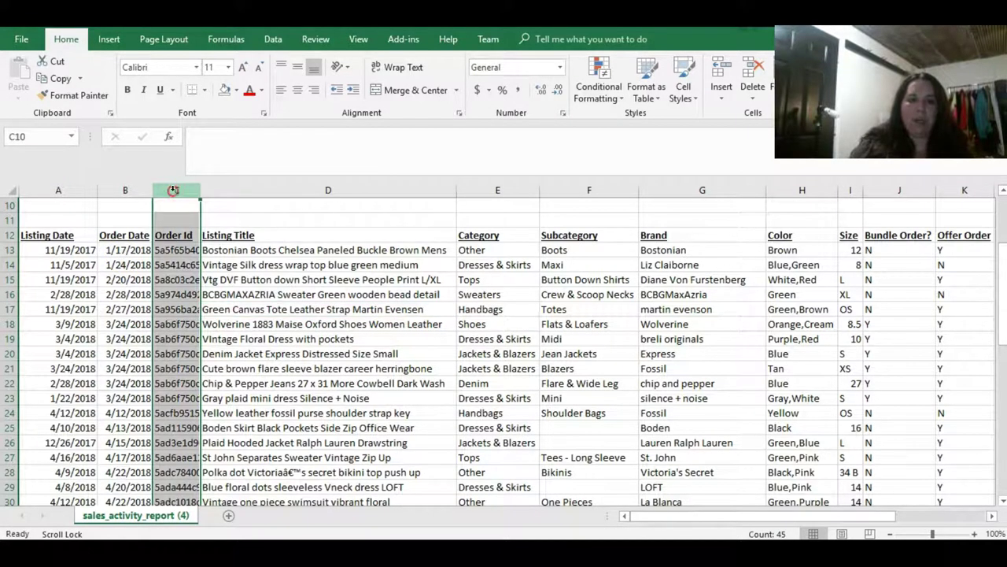
pyautogui.rightClick(174, 189)
pyautogui.click(224, 293)
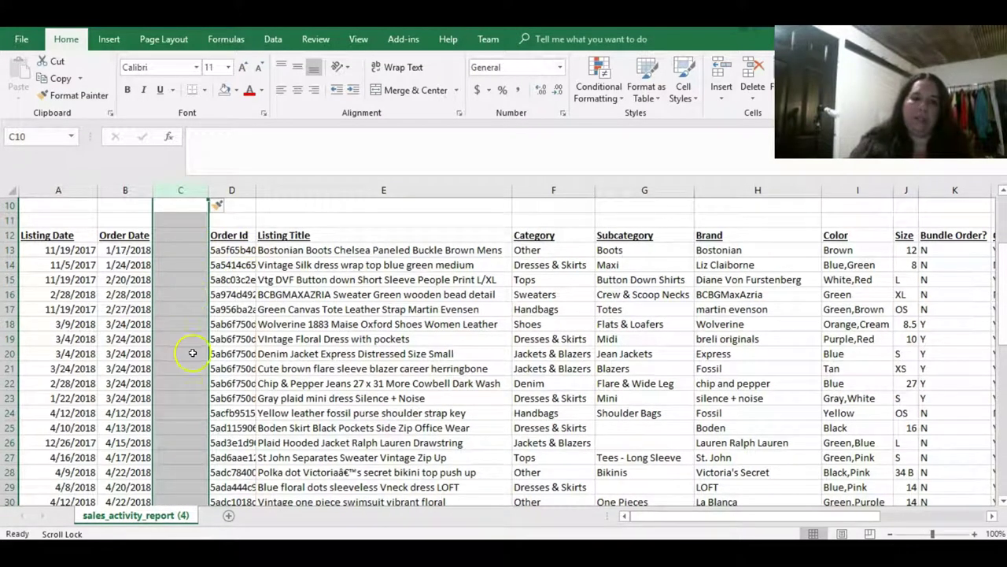
# Enter the header "How many days until sold" in cell C12 and wrap its text
pyautogui.click(170, 236)
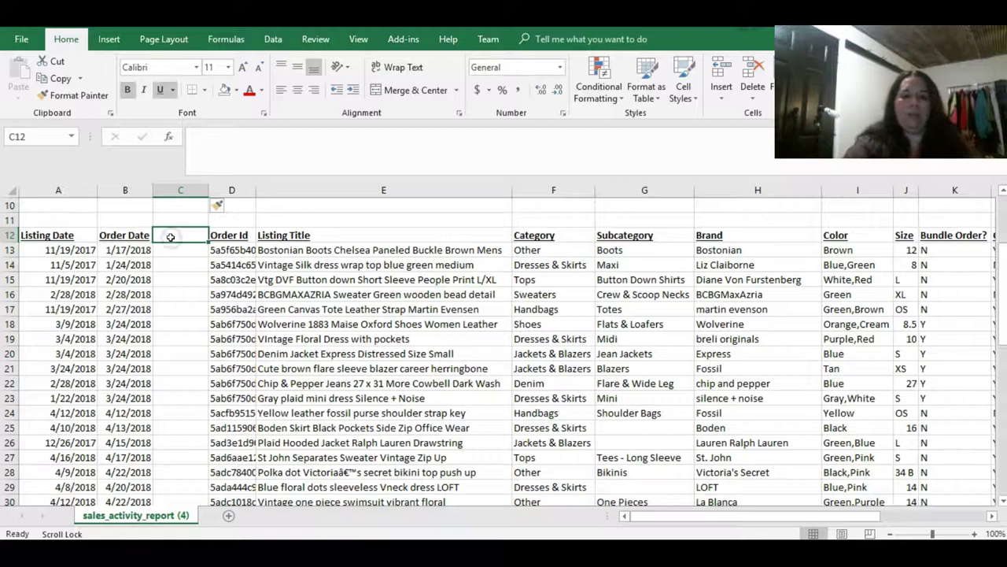
pyautogui.write('How many days')
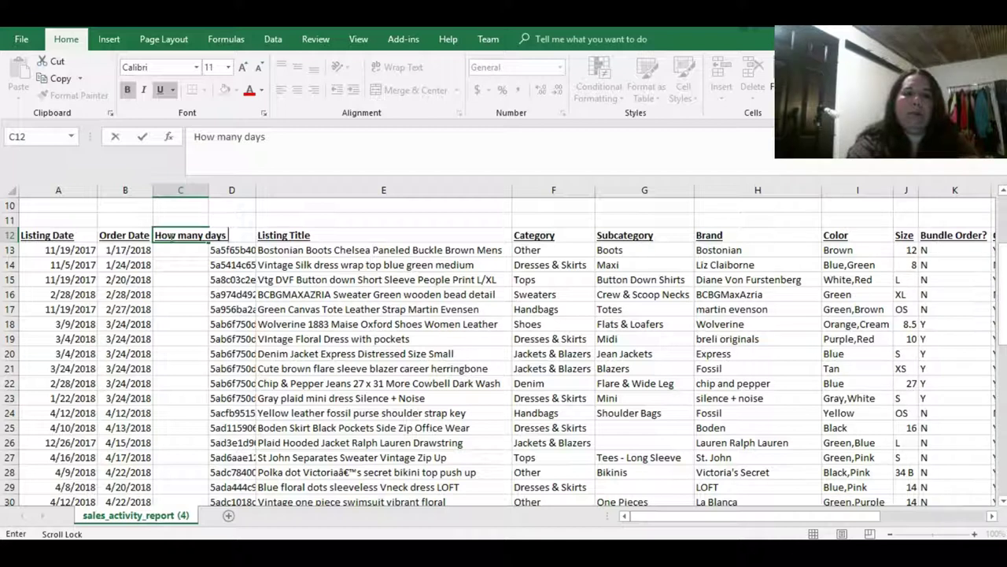
pyautogui.write(' until sold')
pyautogui.press('Return')
pyautogui.click(170, 237)
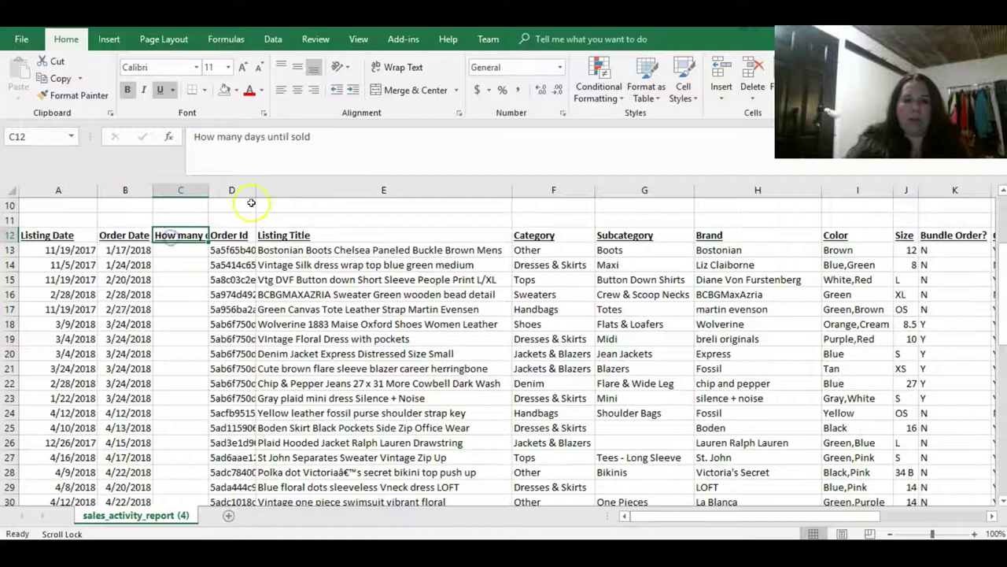
pyautogui.click(415, 67)
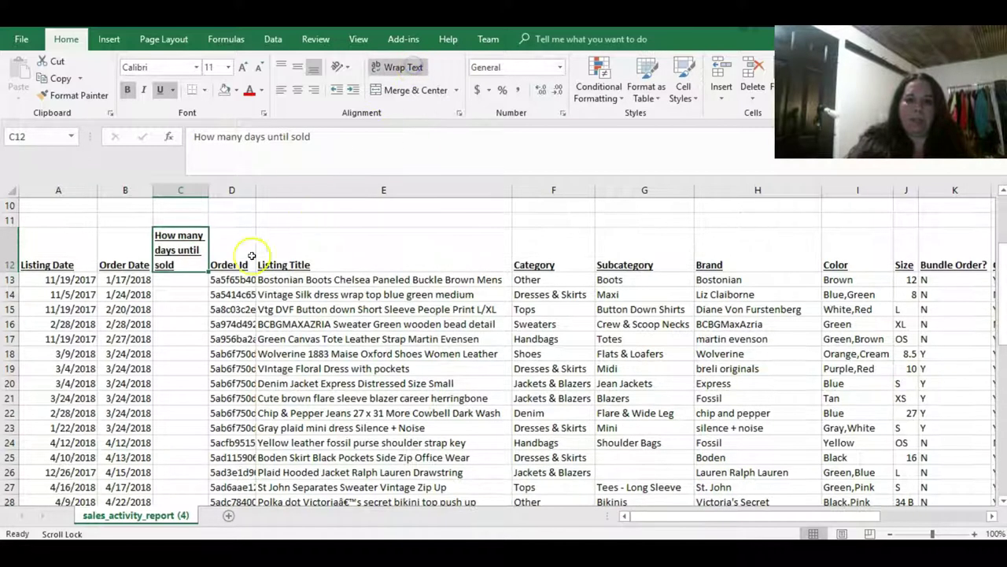
# Enter the formula =A13-B13 in cell C13 to subtract the order date from the listing date
pyautogui.click(167, 282)
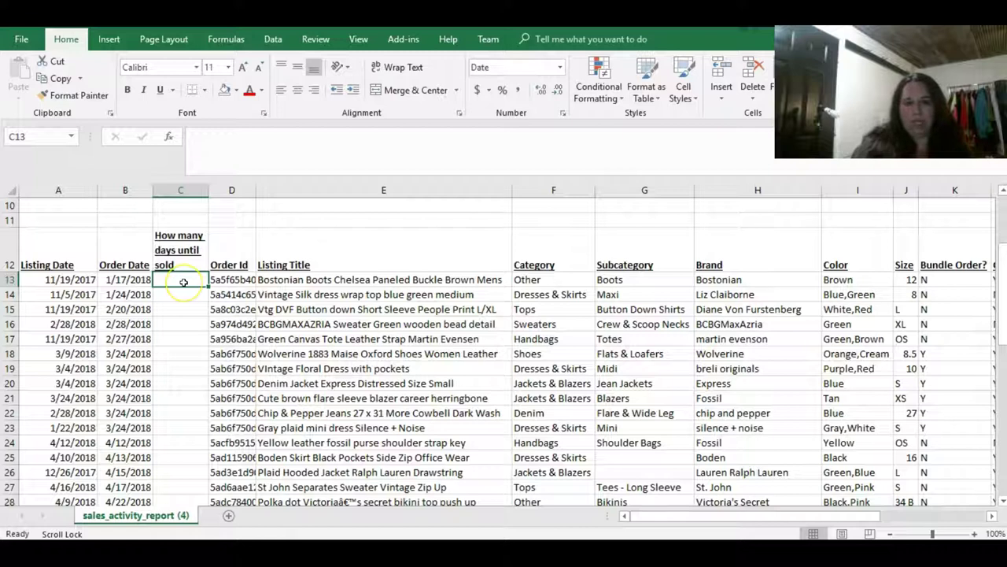
pyautogui.write('=')
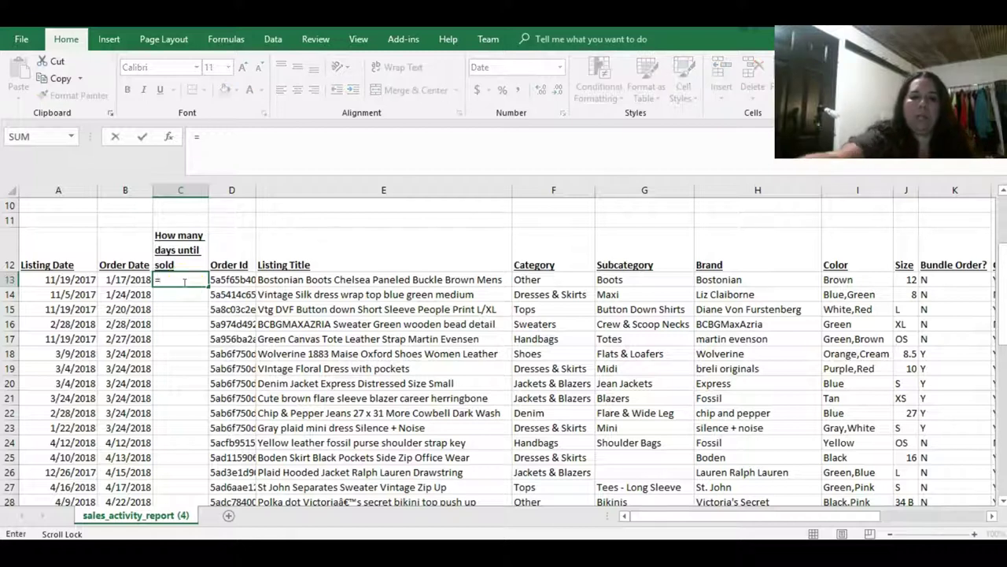
pyautogui.click(81, 280)
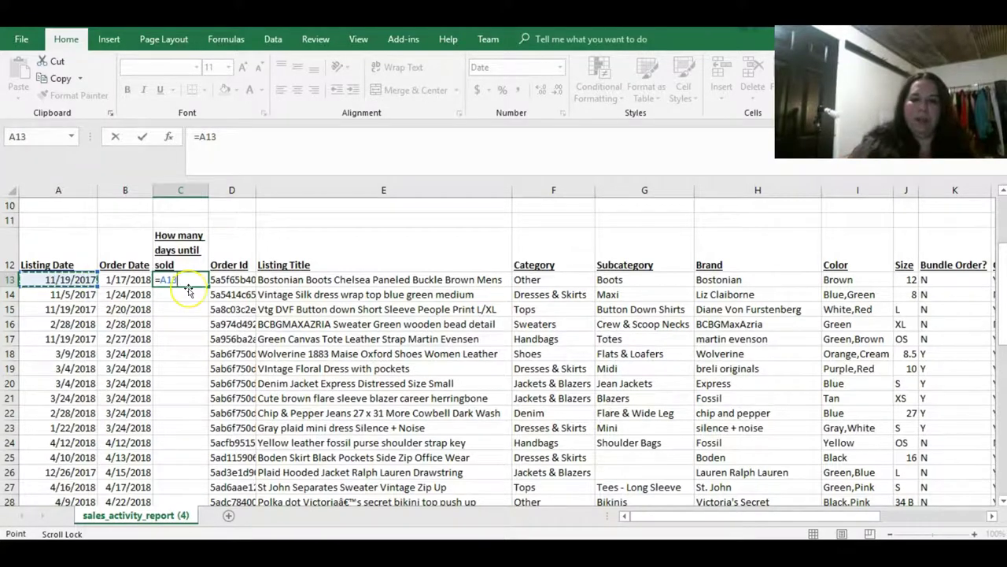
pyautogui.write('-')
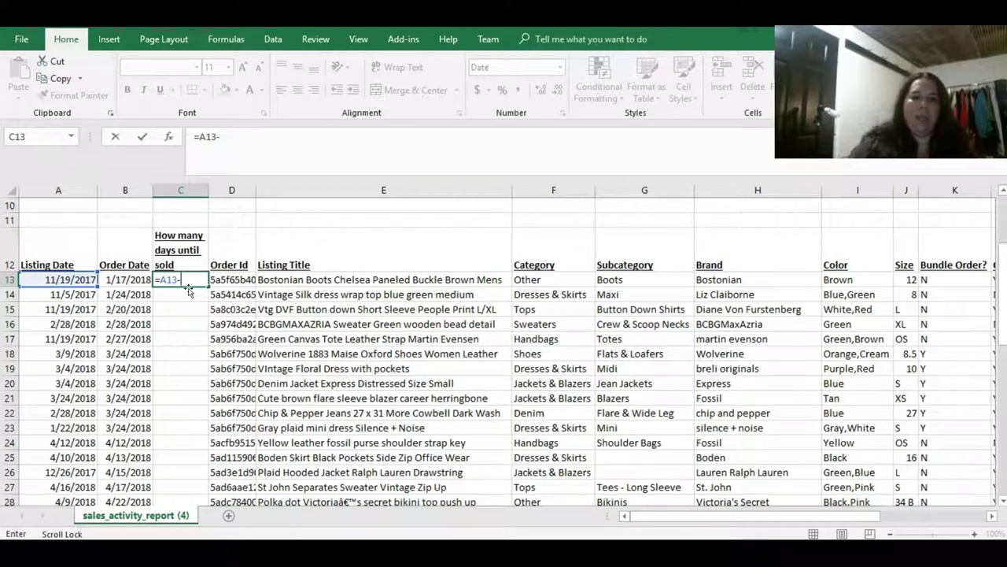
pyautogui.click(130, 279)
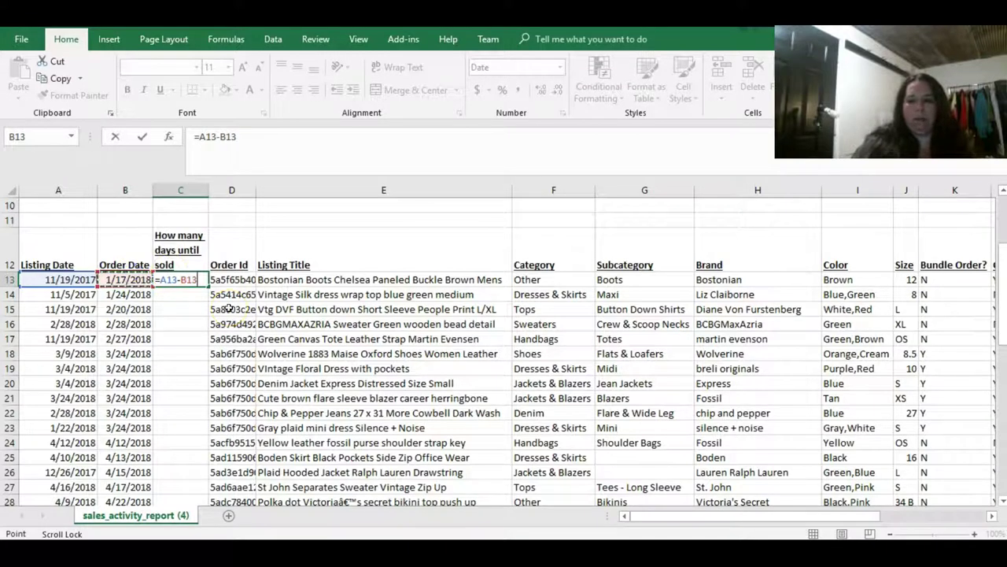
pyautogui.press('Return')
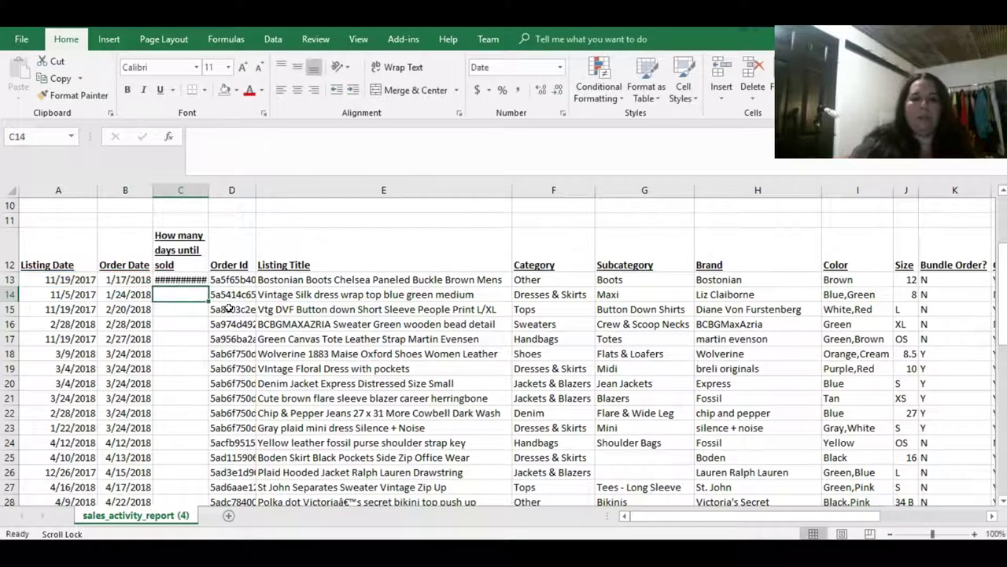
# Format cell C13 as General and adjust the column width so the wrapped header still fits
pyautogui.click(179, 279)
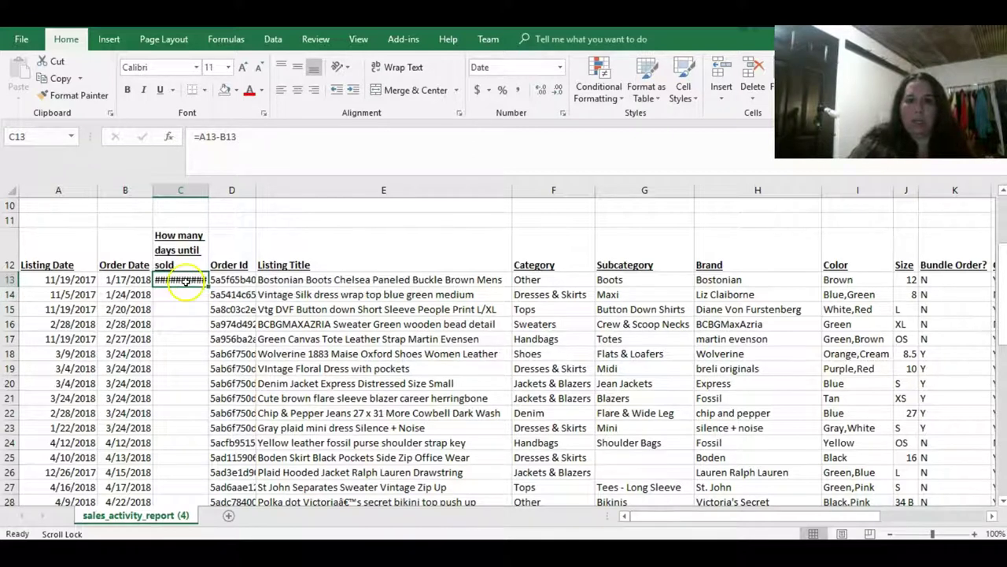
pyautogui.moveTo(207, 190); pyautogui.dragTo(243, 198)
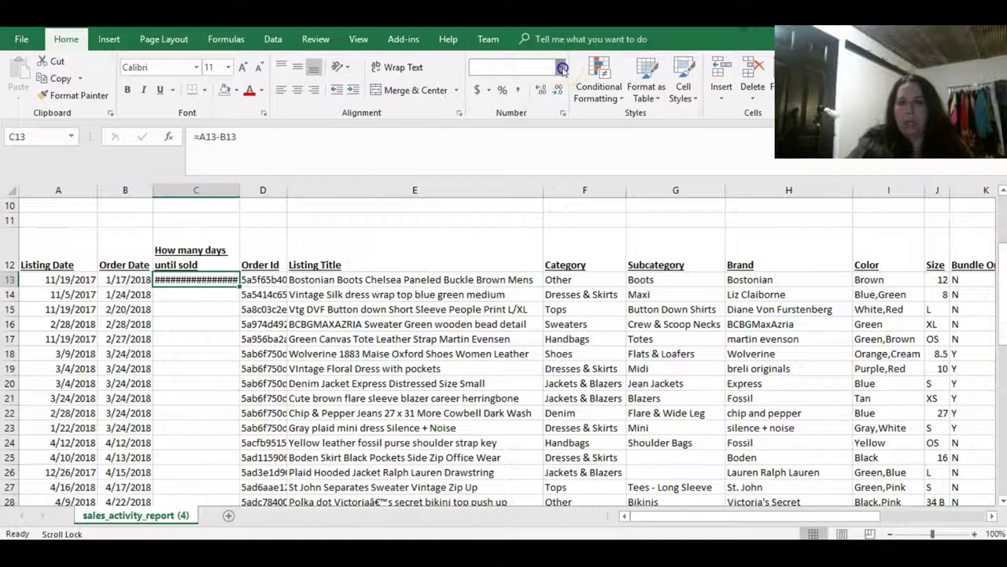
pyautogui.click(561, 68)
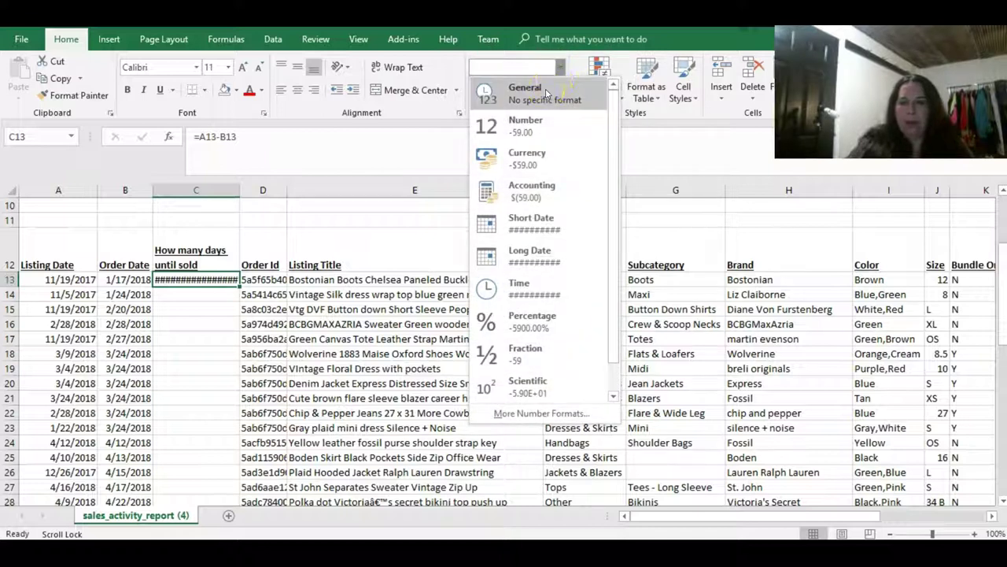
pyautogui.click(547, 93)
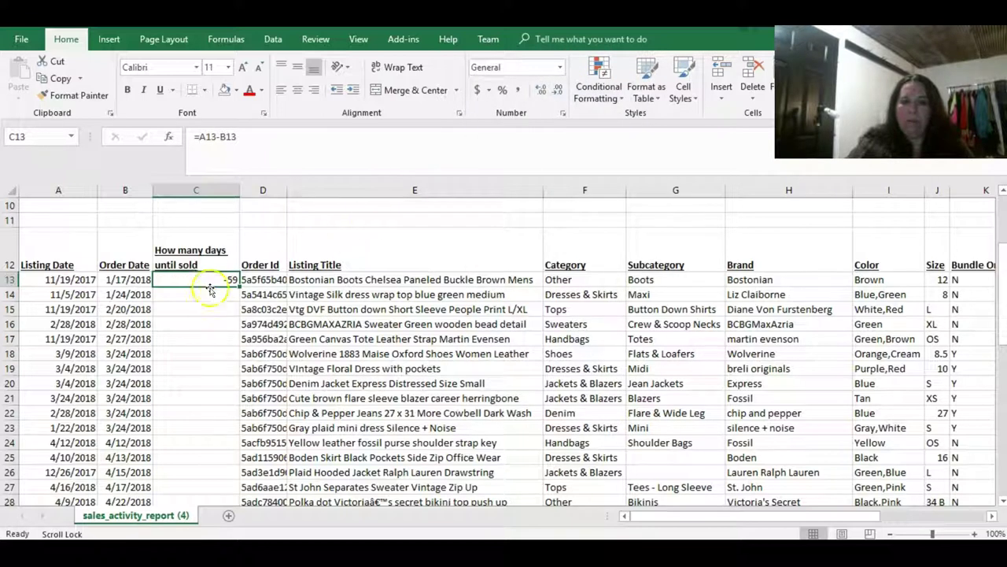
pyautogui.moveTo(238, 190); pyautogui.dragTo(215, 191)
# Fill the day-count formula from C13 down to C56, the last sale row, and check several of the filled cells
pyautogui.scroll(-2, 189, 292)
pyautogui.scroll(2, 188, 292)
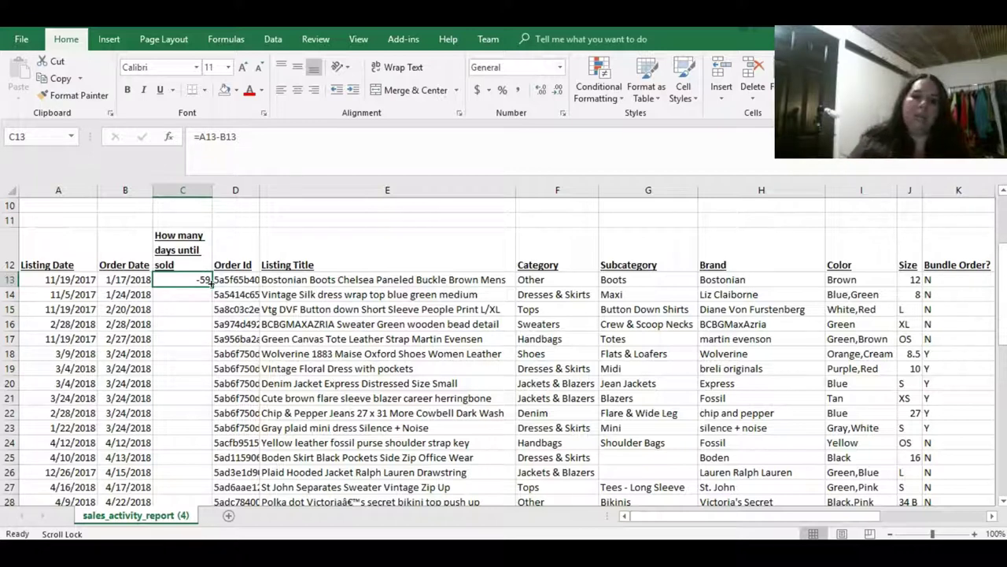
pyautogui.moveTo(211, 284); pyautogui.dragTo(180, 479)
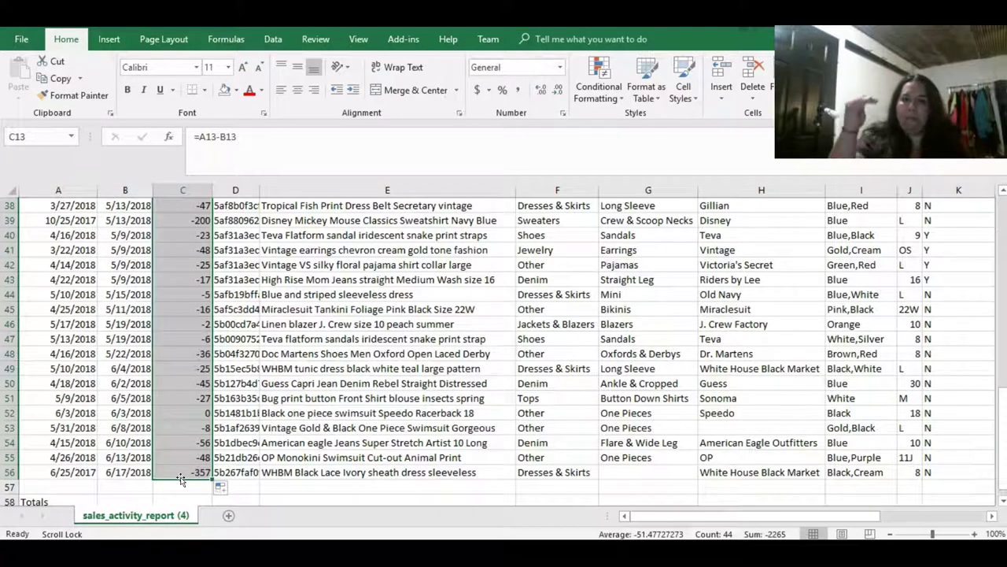
pyautogui.click(180, 476)
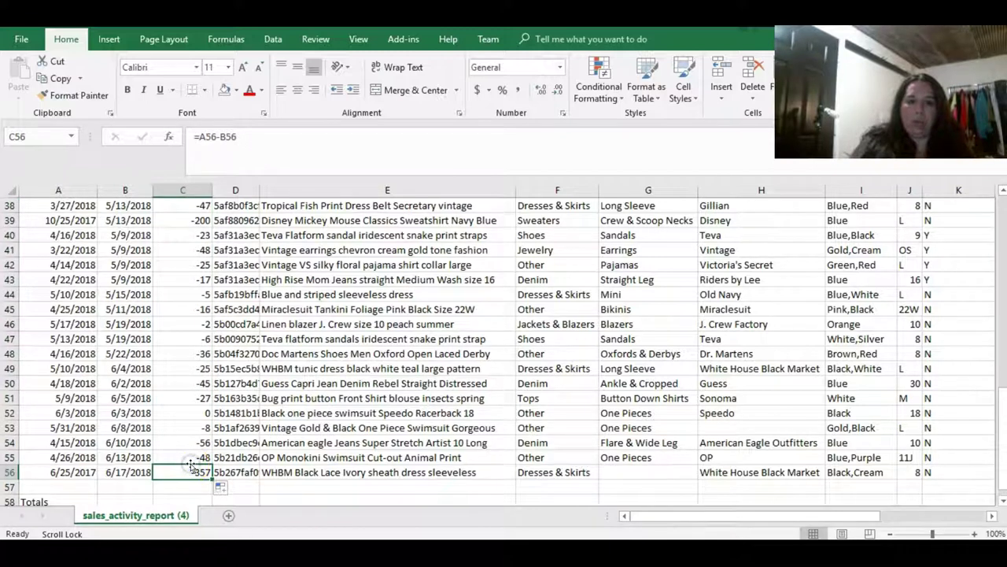
pyautogui.click(169, 384)
pyautogui.click(173, 353)
pyautogui.click(173, 310)
pyautogui.click(173, 294)
pyautogui.click(181, 473)
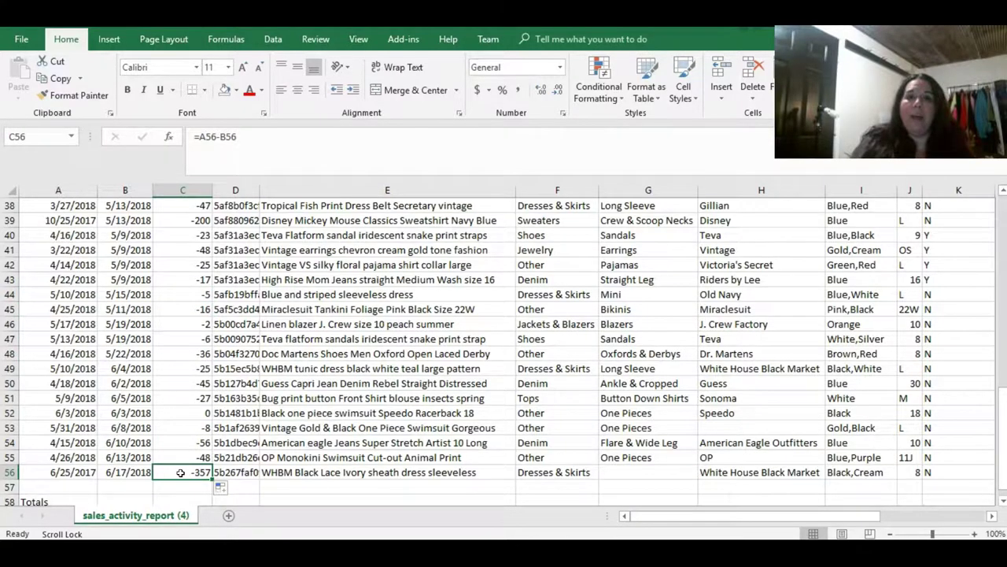
# Fill the "How many days until sold" column light blue from its header in C12 down to C56
pyautogui.scroll(12, 180, 472)
pyautogui.scroll(-4, 181, 472)
pyautogui.scroll(2, 180, 472)
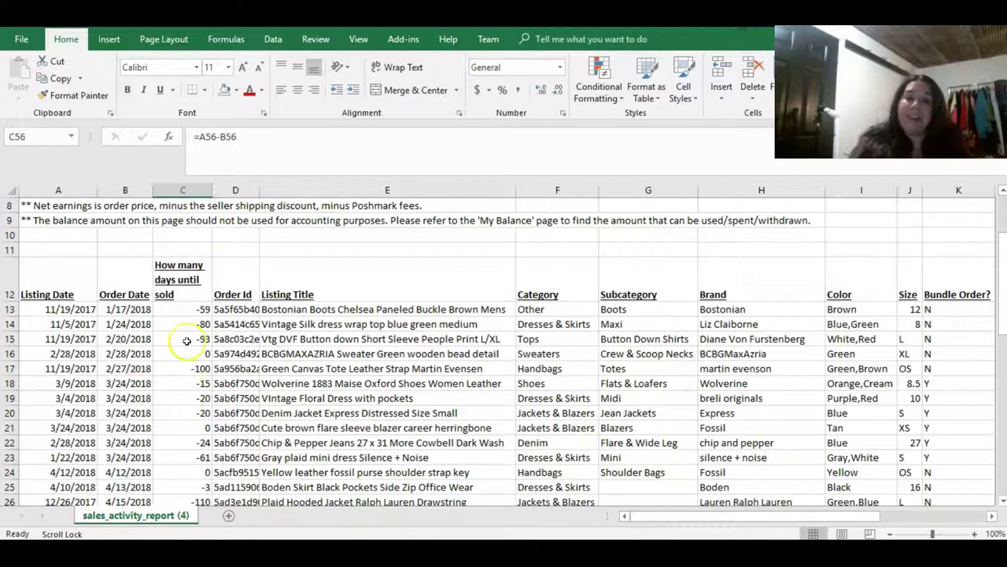
pyautogui.moveTo(183, 270); pyautogui.dragTo(180, 475)
pyautogui.click(236, 90)
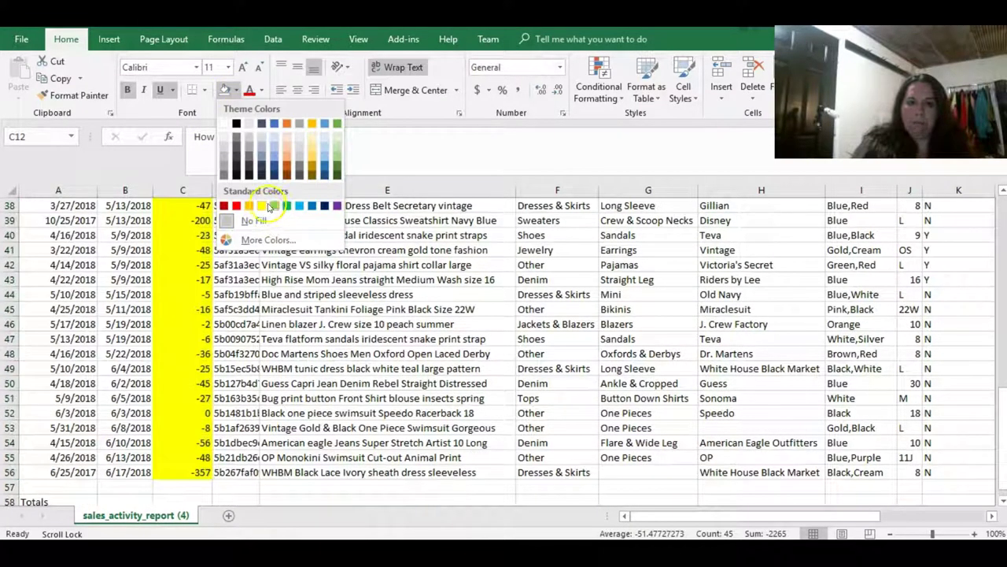
pyautogui.click(300, 207)
pyautogui.scroll(12, 244, 354)
pyautogui.click(240, 354)
# Examine which items sold fastest by their day counts, including the full row of the St John sweater
pyautogui.scroll(-3, 187, 270)
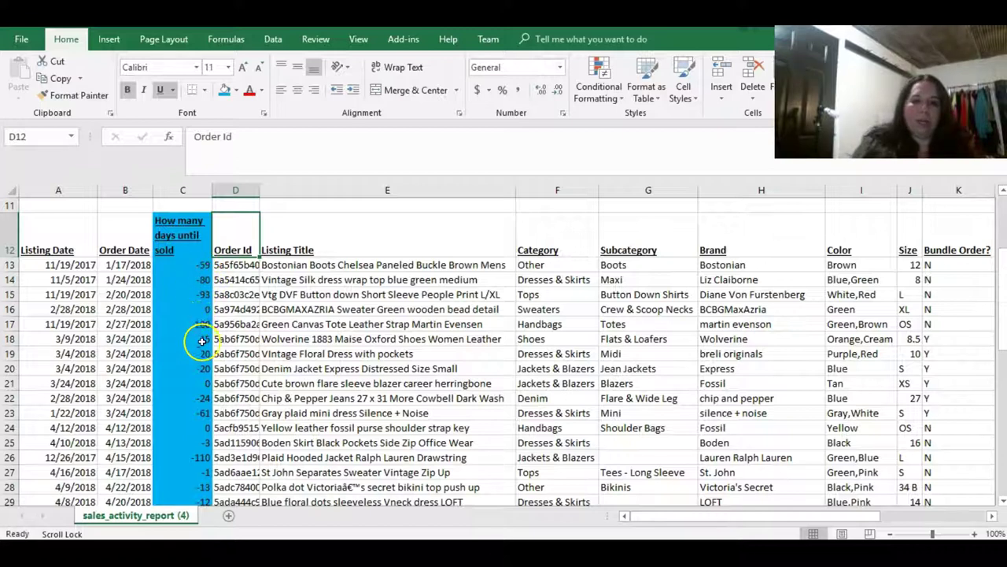
pyautogui.click(185, 313)
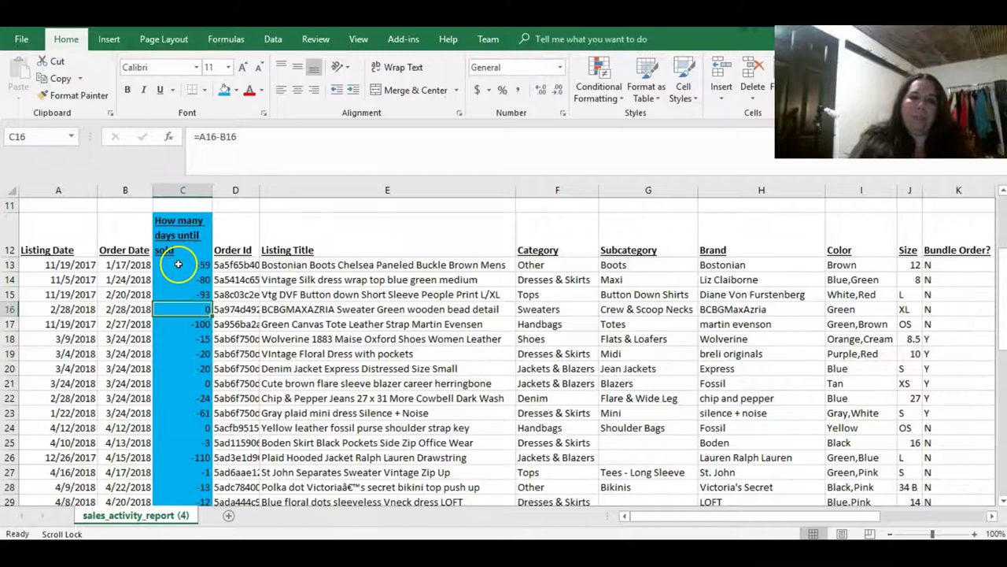
pyautogui.scroll(-2, 180, 377)
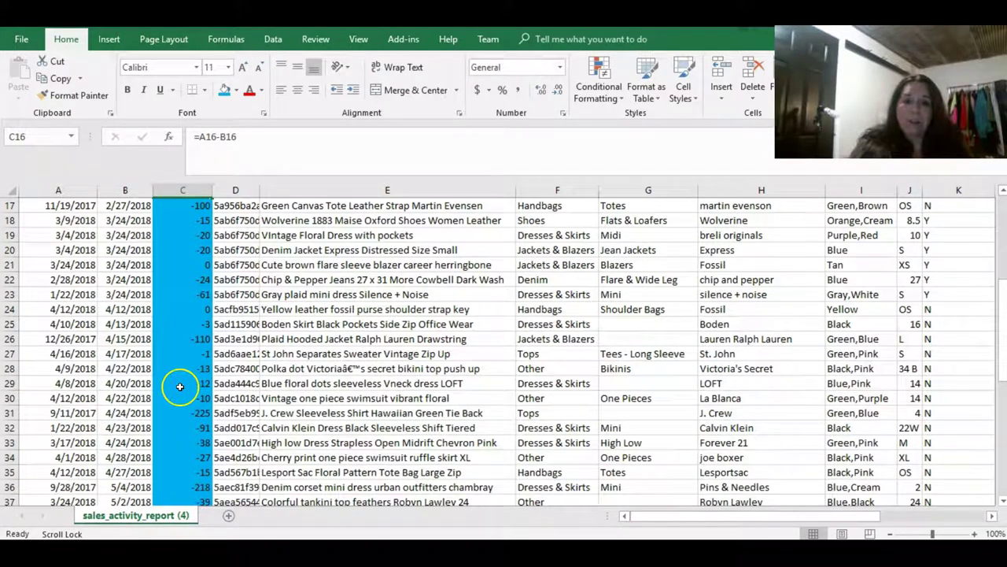
pyautogui.click(189, 353)
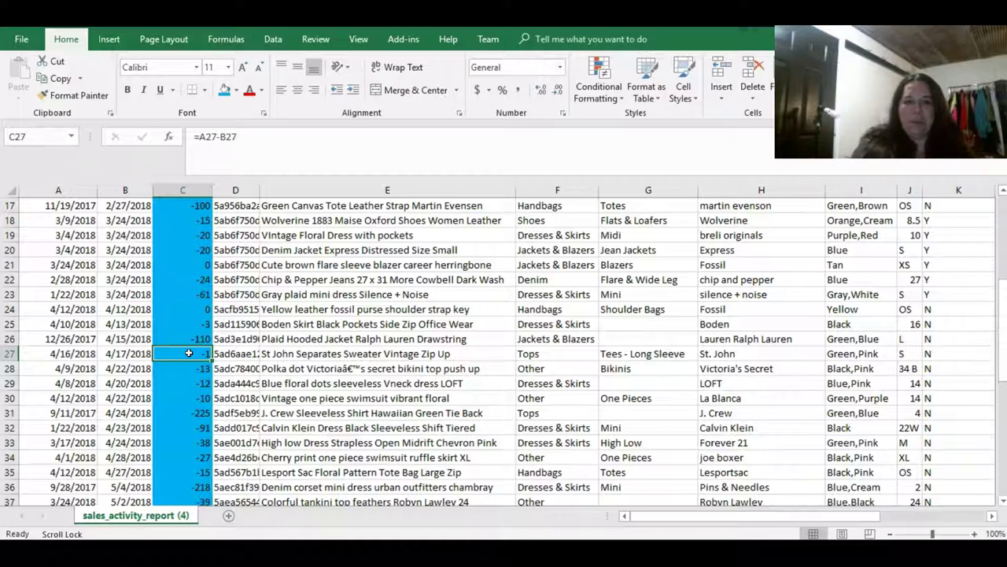
pyautogui.click(9, 353)
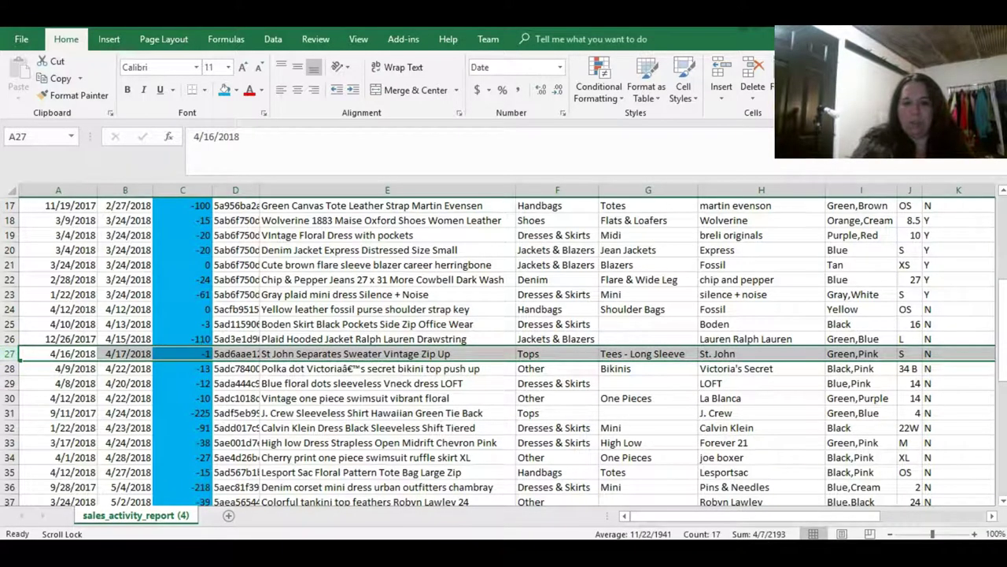
pyautogui.moveTo(684, 519); pyautogui.dragTo(637, 520)
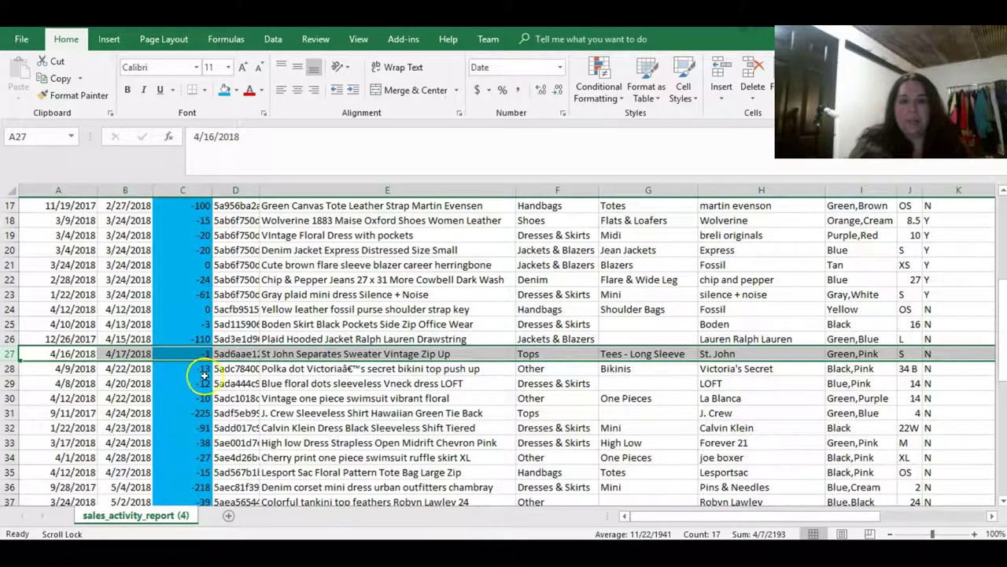
pyautogui.click(187, 327)
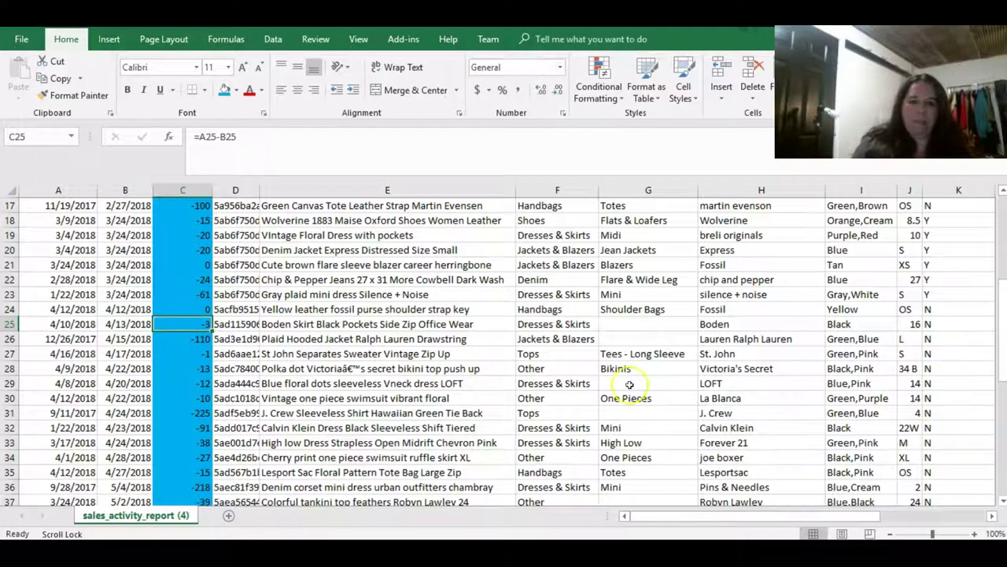
# Review the remaining day counts down to the Totals row and compare them with the earlier sales
pyautogui.scroll(-4, 174, 353)
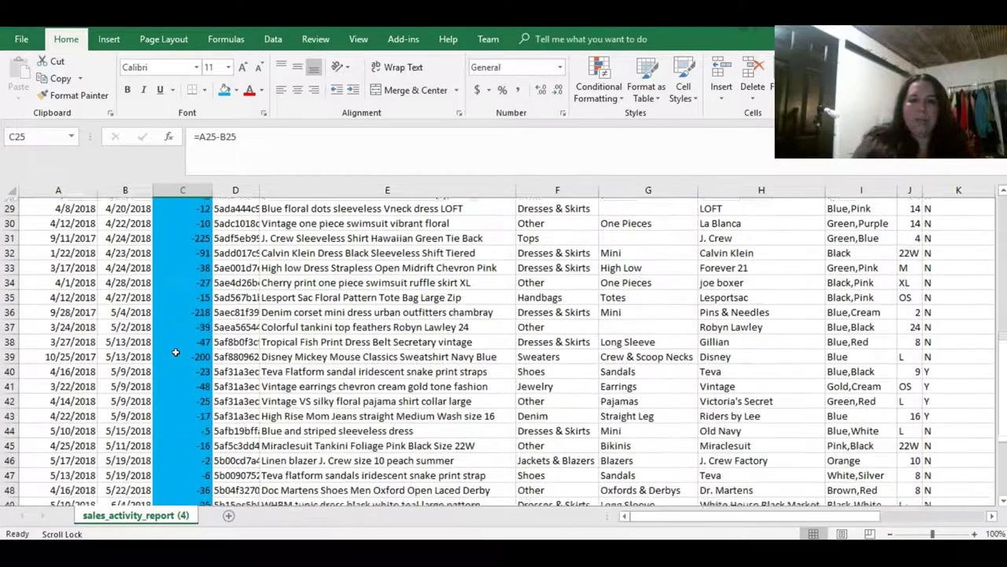
pyautogui.scroll(-3, 176, 352)
pyautogui.scroll(2, 175, 352)
pyautogui.scroll(-4, 176, 352)
pyautogui.scroll(-1, 175, 351)
pyautogui.click(186, 411)
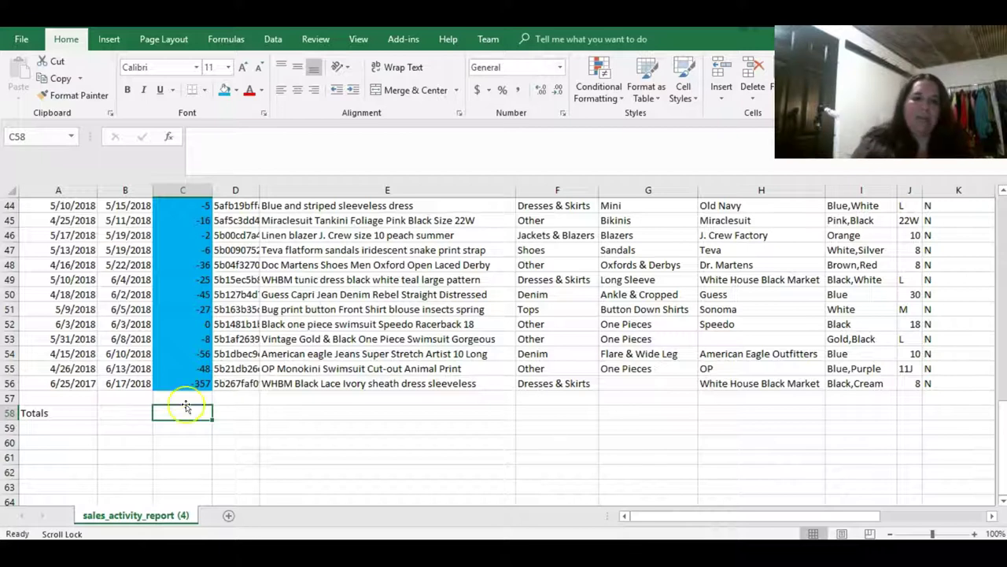
pyautogui.click(186, 384)
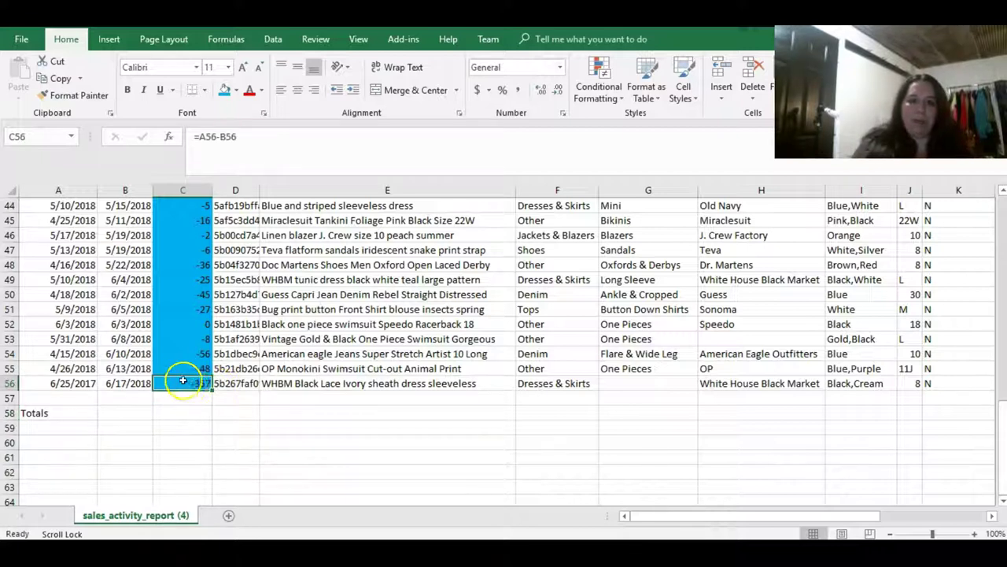
pyautogui.scroll(4, 187, 386)
pyautogui.scroll(4, 187, 390)
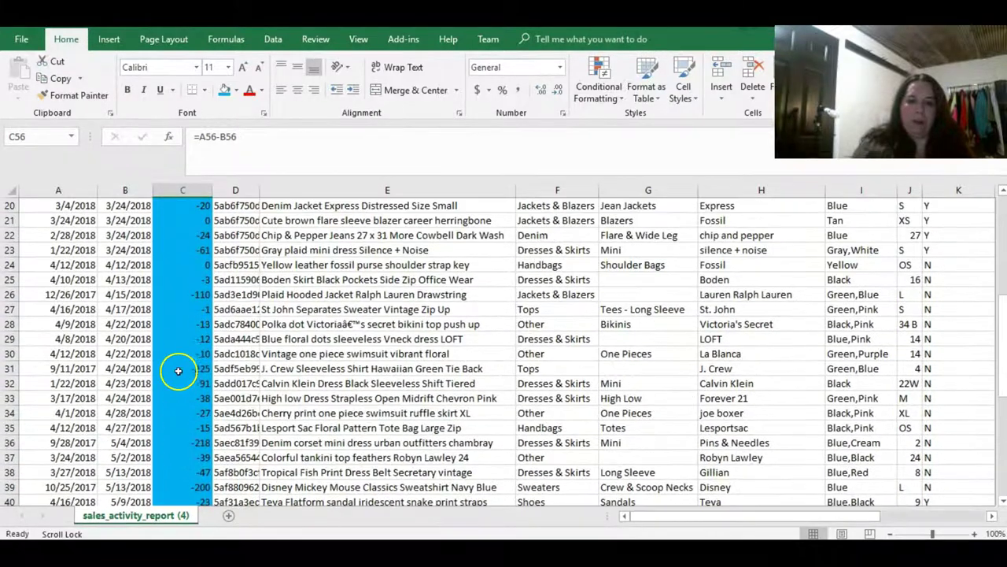
pyautogui.scroll(4, 169, 322)
pyautogui.scroll(-4, 168, 322)
pyautogui.scroll(-8, 160, 335)
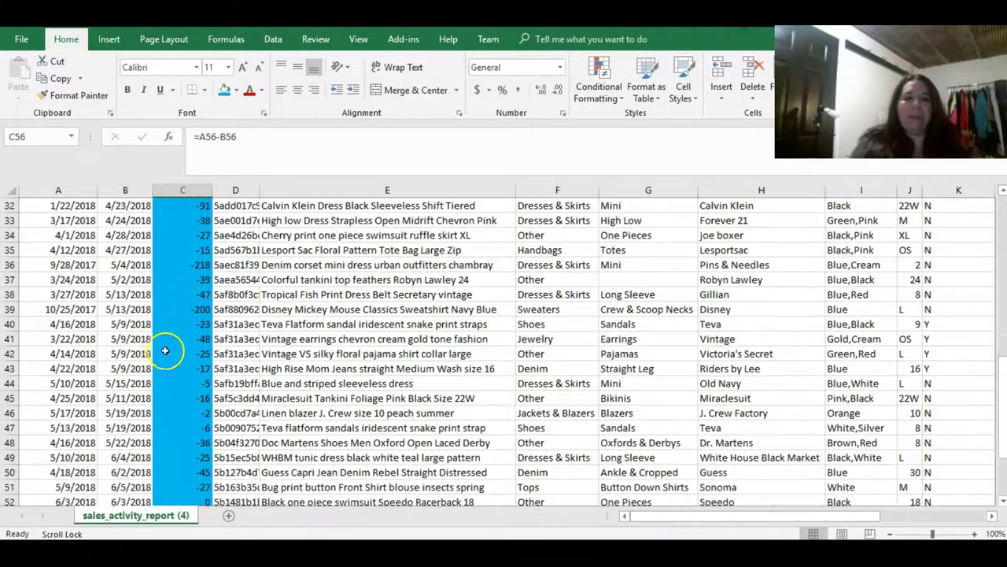
# Enter the label "Average days from listed to sold" in cell B58 of the Totals row
pyautogui.click(176, 367)
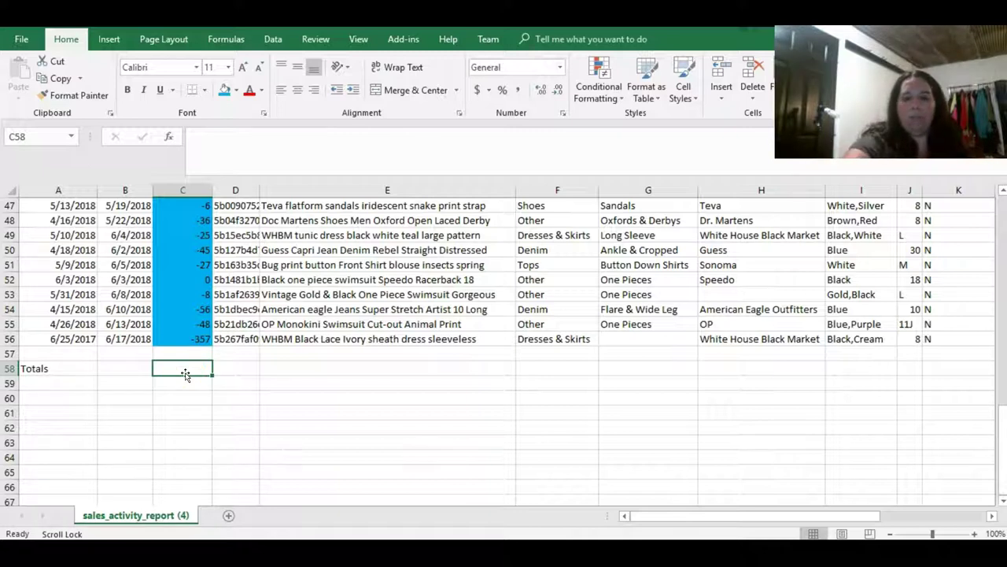
pyautogui.click(118, 369)
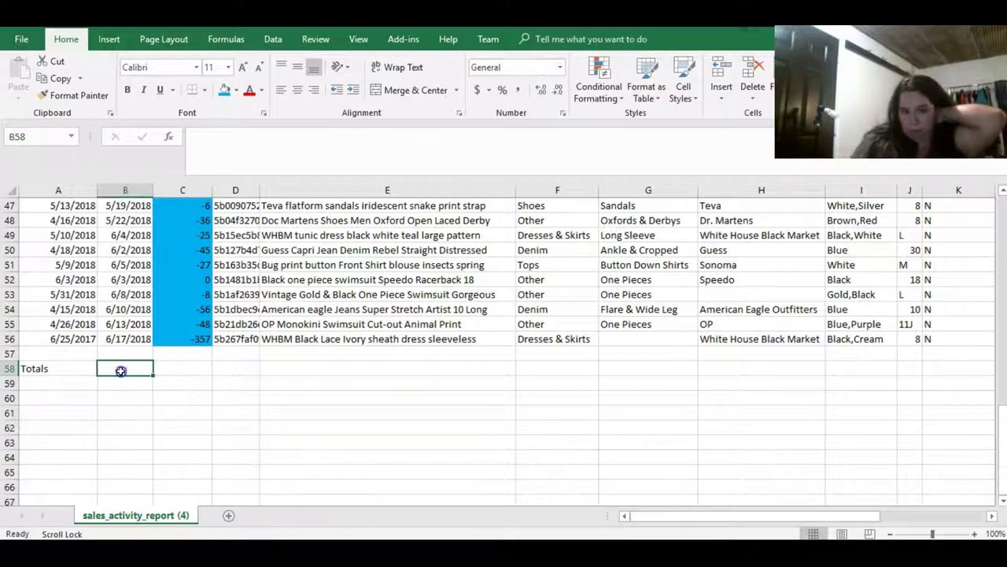
pyautogui.write('Aver')
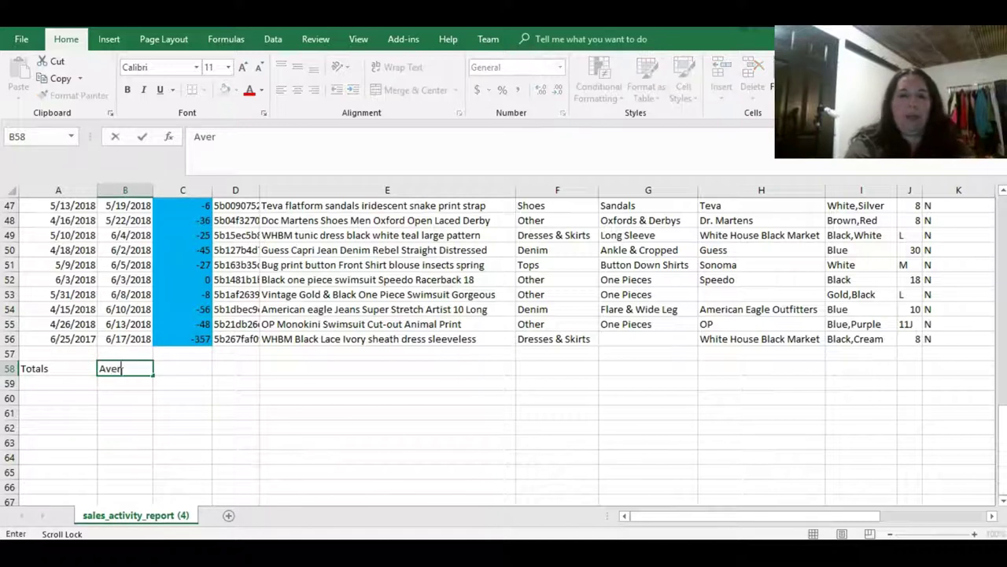
pyautogui.write('age day')
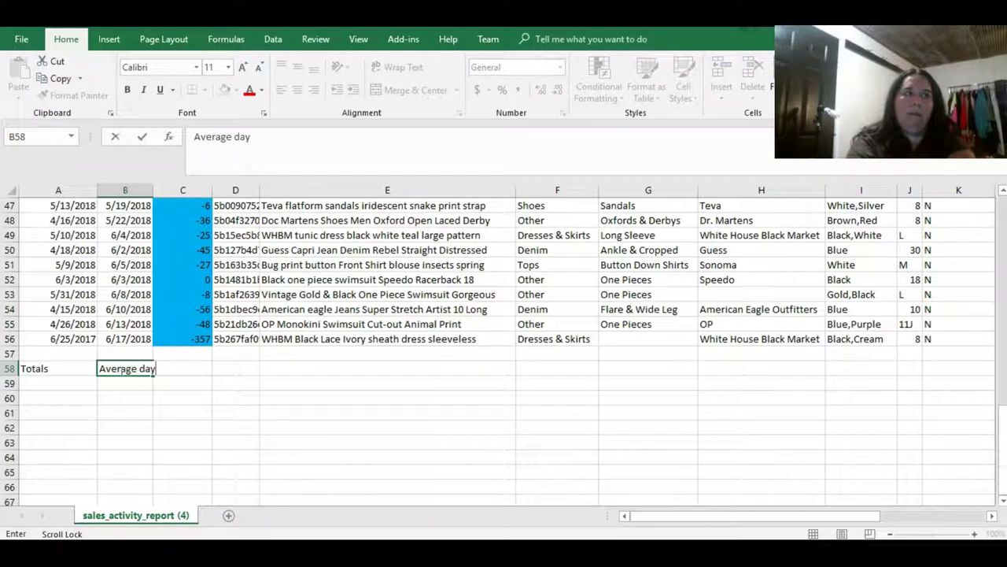
pyautogui.write('s ')
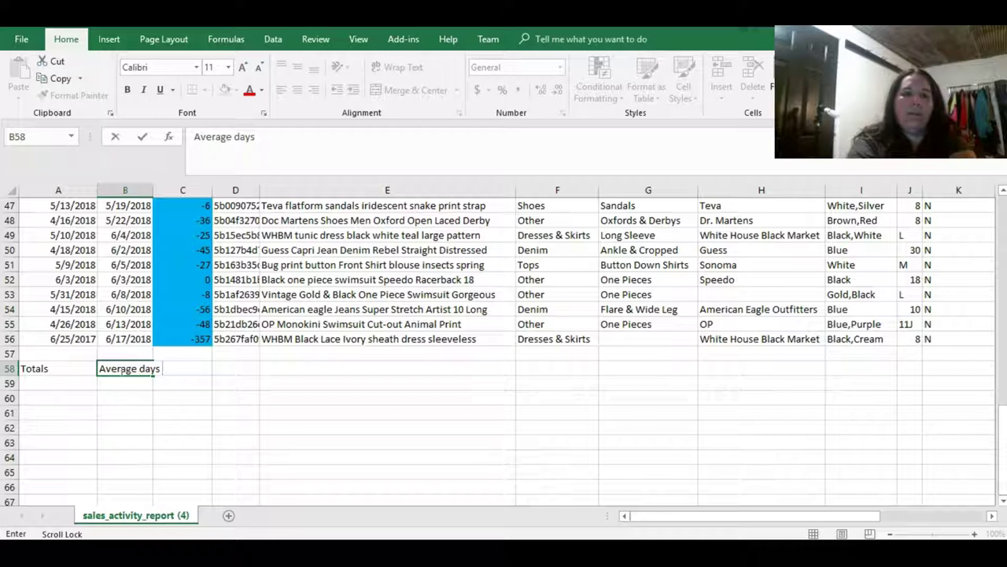
pyautogui.write('from listed to so')
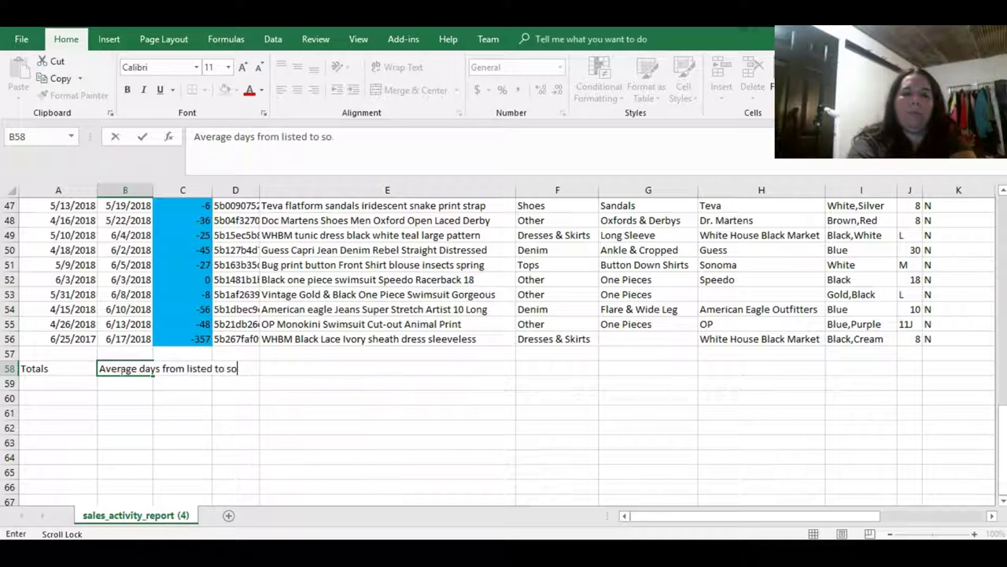
pyautogui.write('ld')
pyautogui.press('Return')
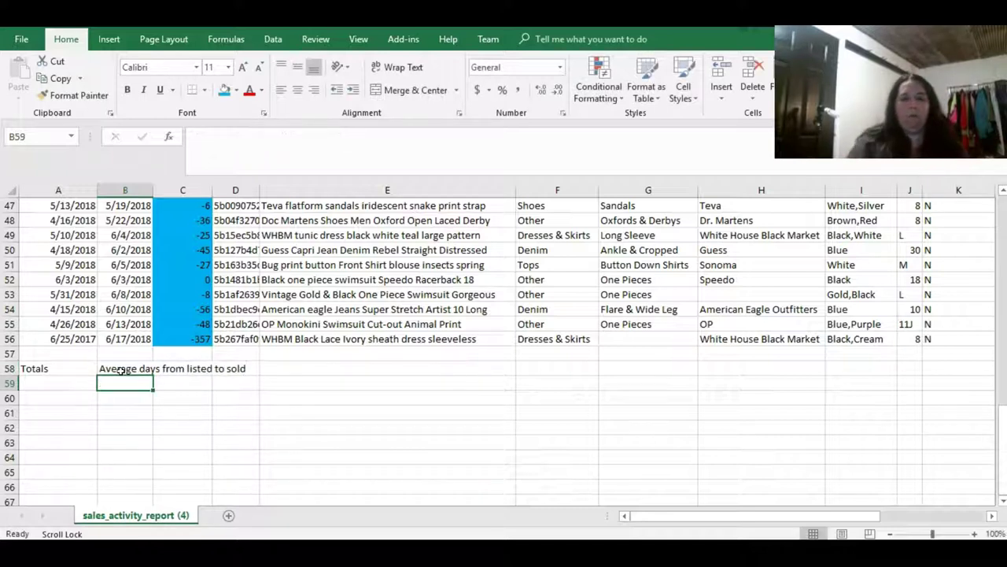
# Wrap the label text in B58 and enter =AVERAGE(C13:C56) beside it in C58
pyautogui.click(119, 369)
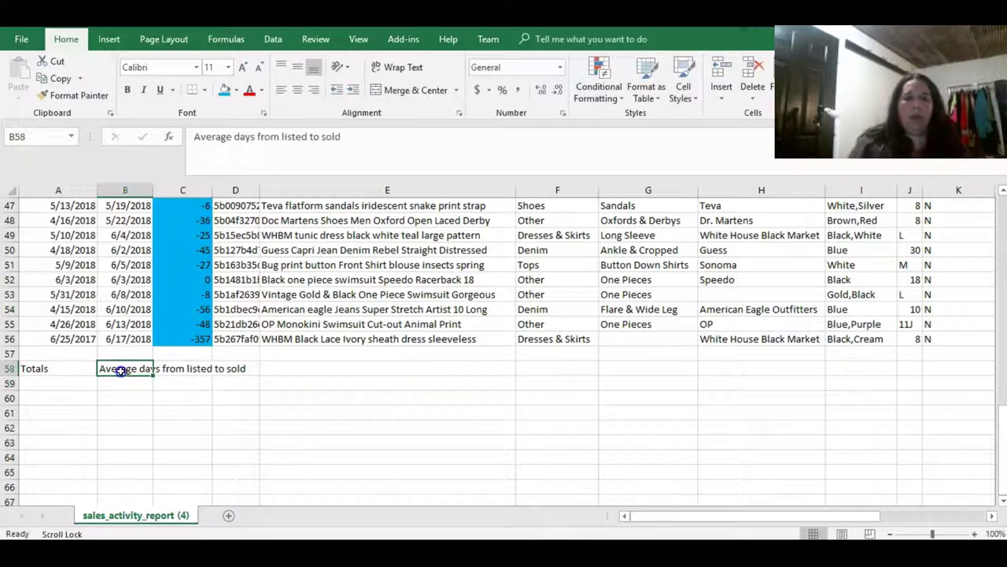
pyautogui.click(432, 70)
pyautogui.click(191, 379)
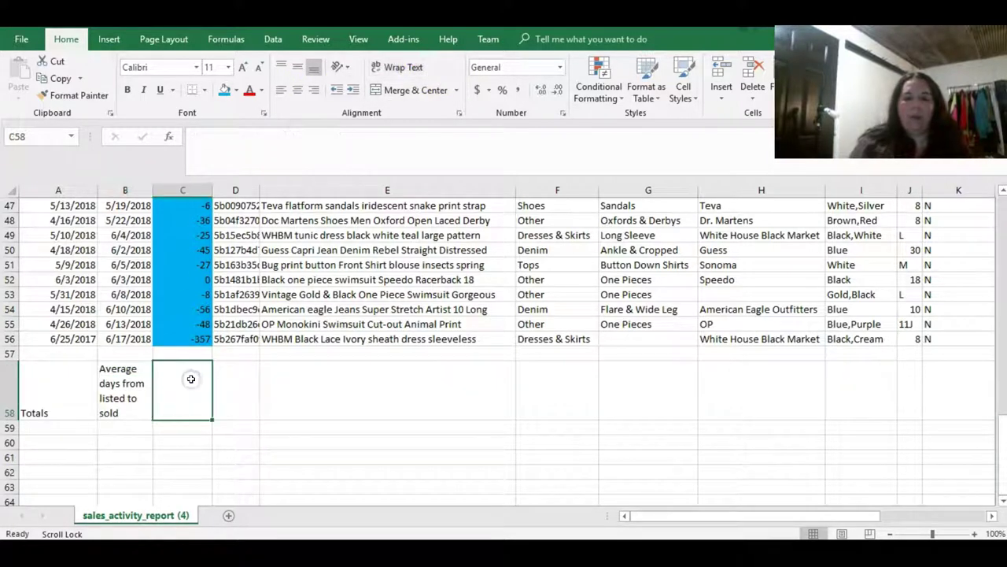
pyautogui.write('=')
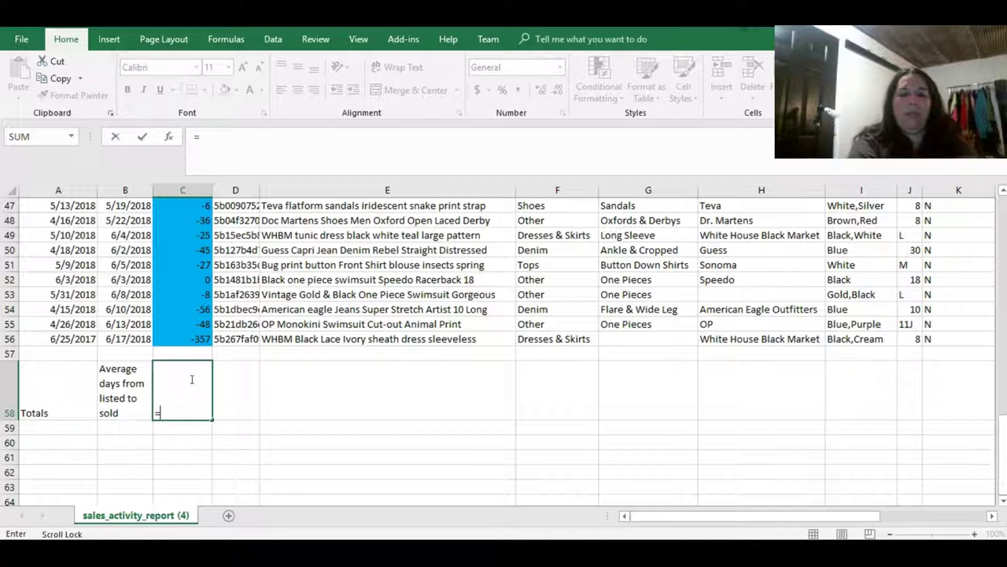
pyautogui.write('average')
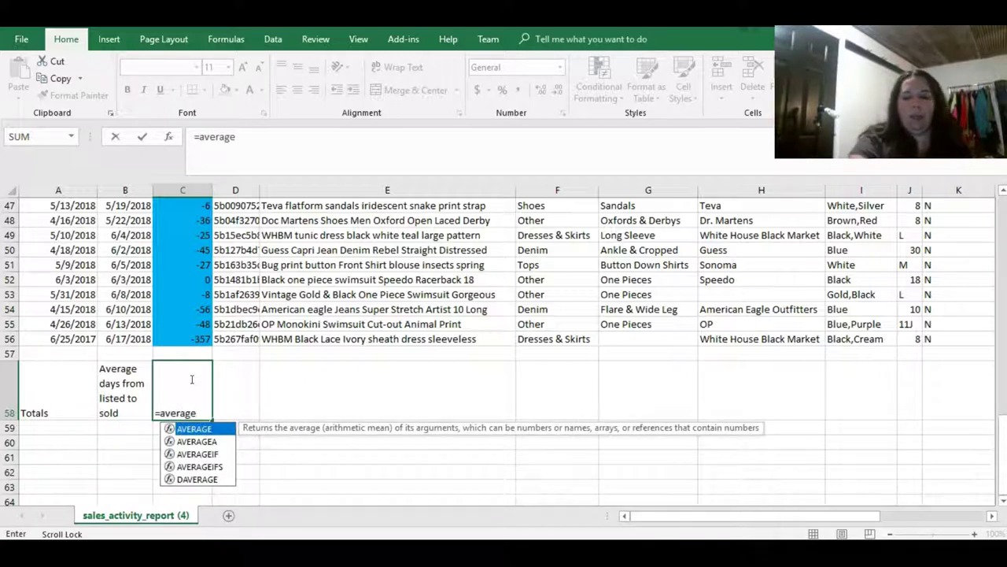
pyautogui.write('(')
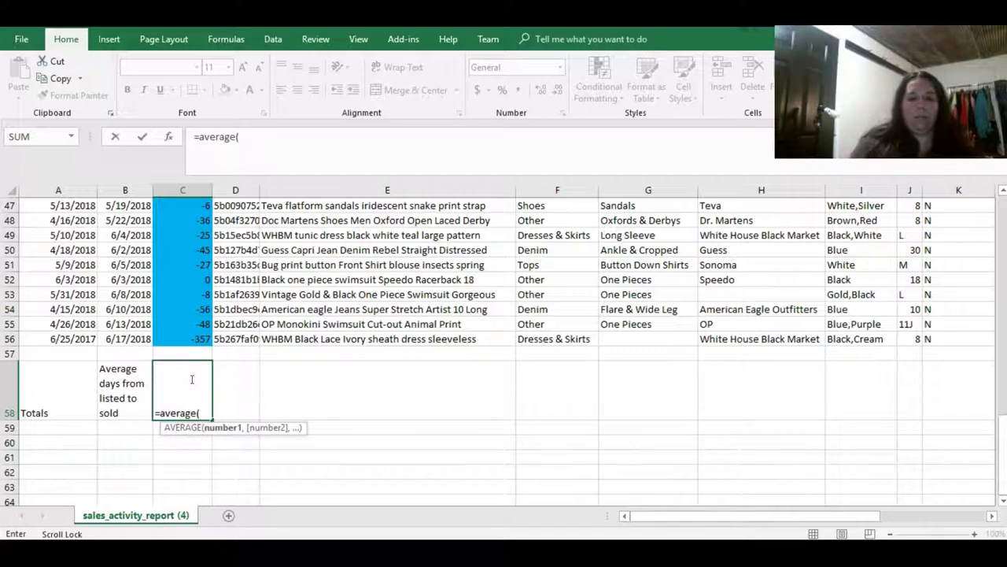
pyautogui.press('BackSpace')
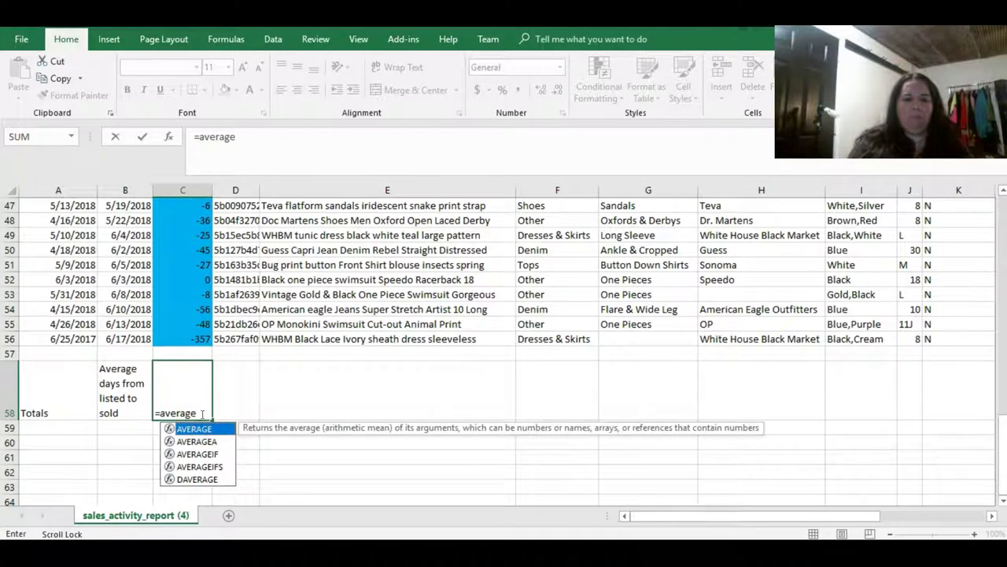
pyautogui.click(202, 412)
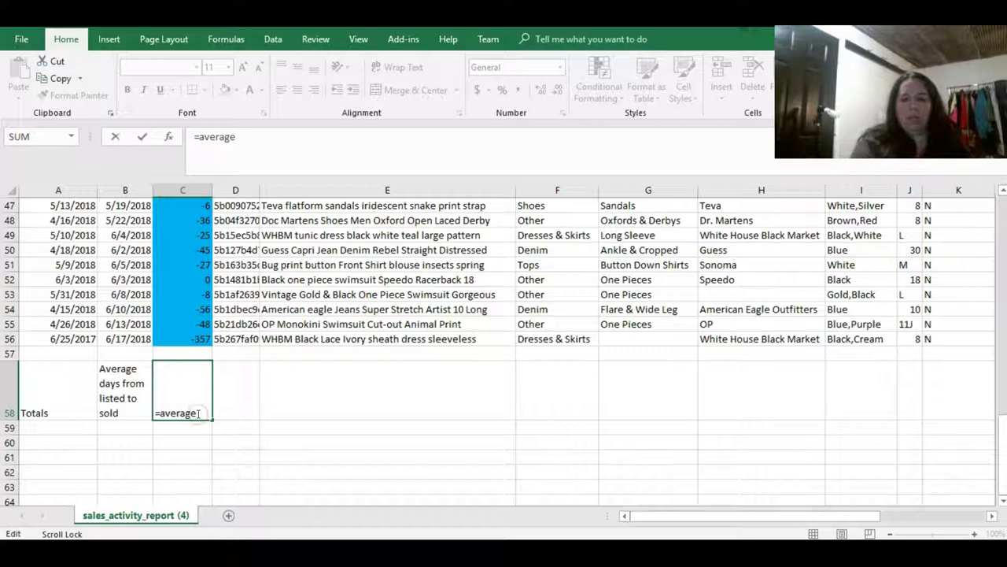
pyautogui.write('(')
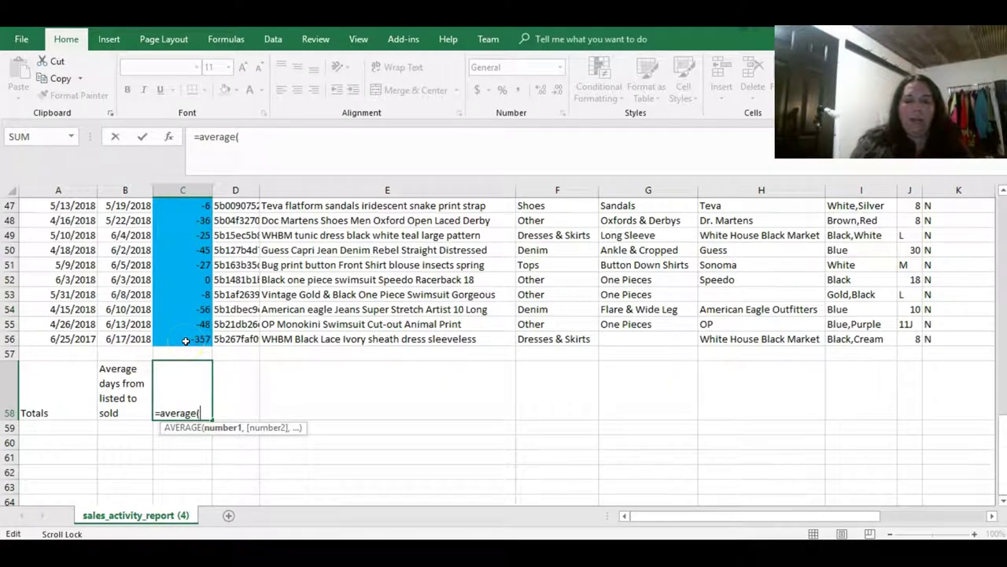
pyautogui.moveTo(183, 203); pyautogui.dragTo(182, 264)
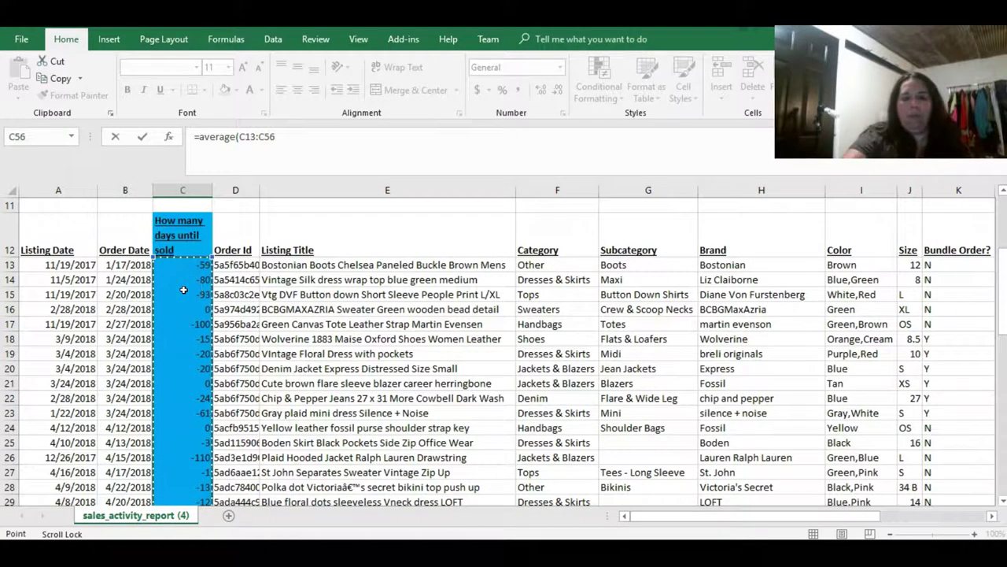
pyautogui.press('Return')
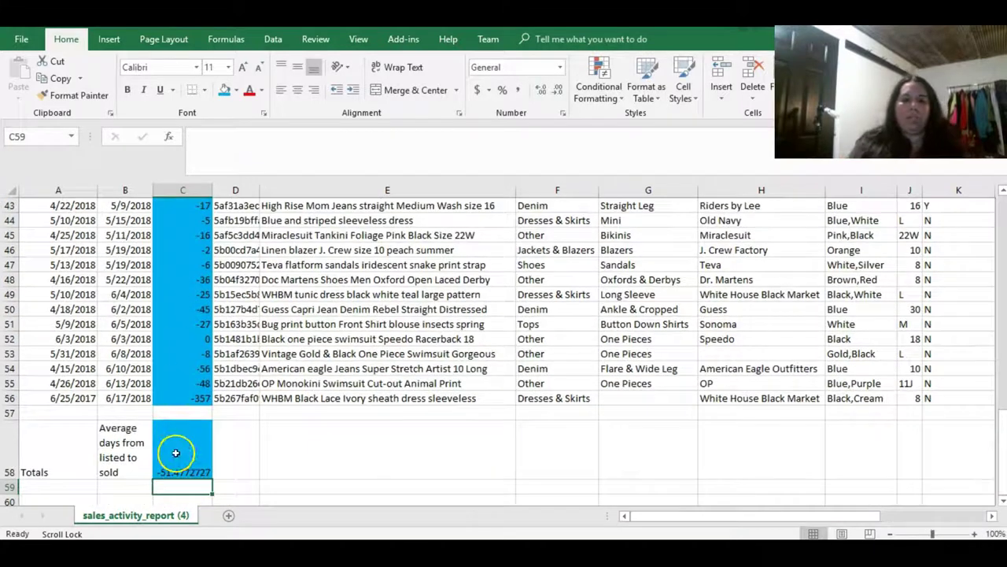
# Check the average in C58 against the last item's day count, and clear that outlier from C56
pyautogui.click(186, 471)
pyautogui.click(189, 465)
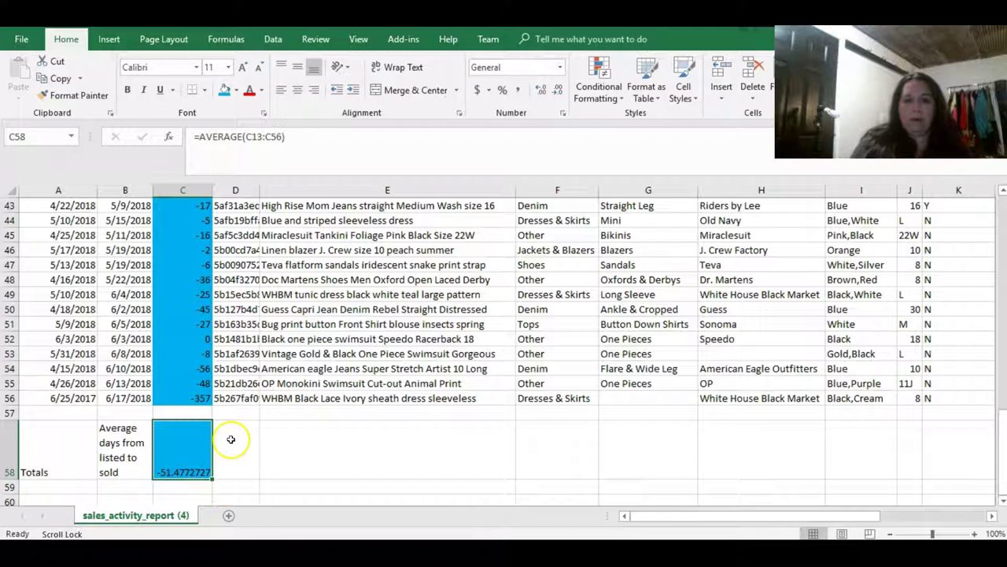
pyautogui.keyDown('ctrl'); pyautogui.click(189, 399); pyautogui.keyUp('ctrl')
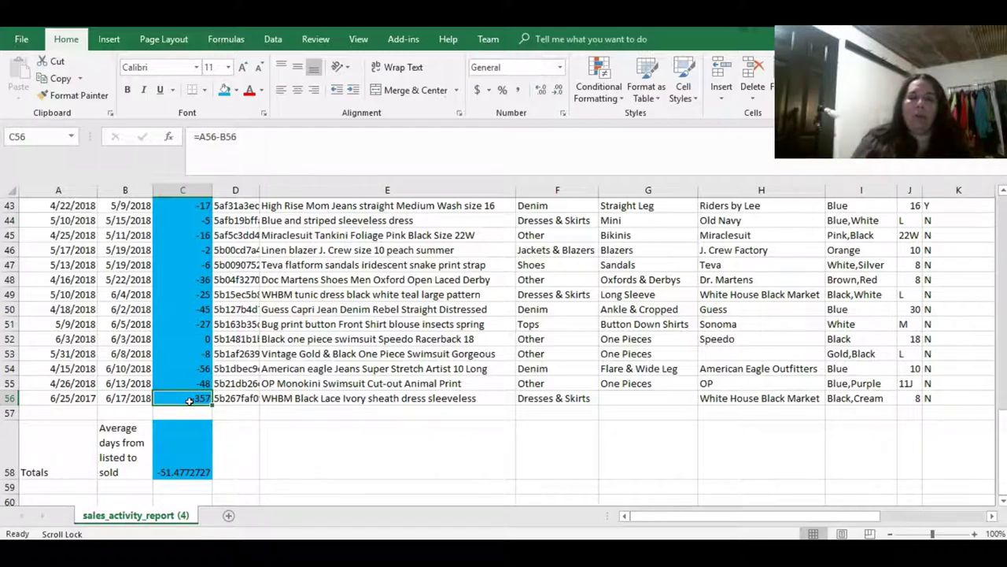
pyautogui.keyDown('ctrl'); pyautogui.click(168, 459); pyautogui.keyUp('ctrl')
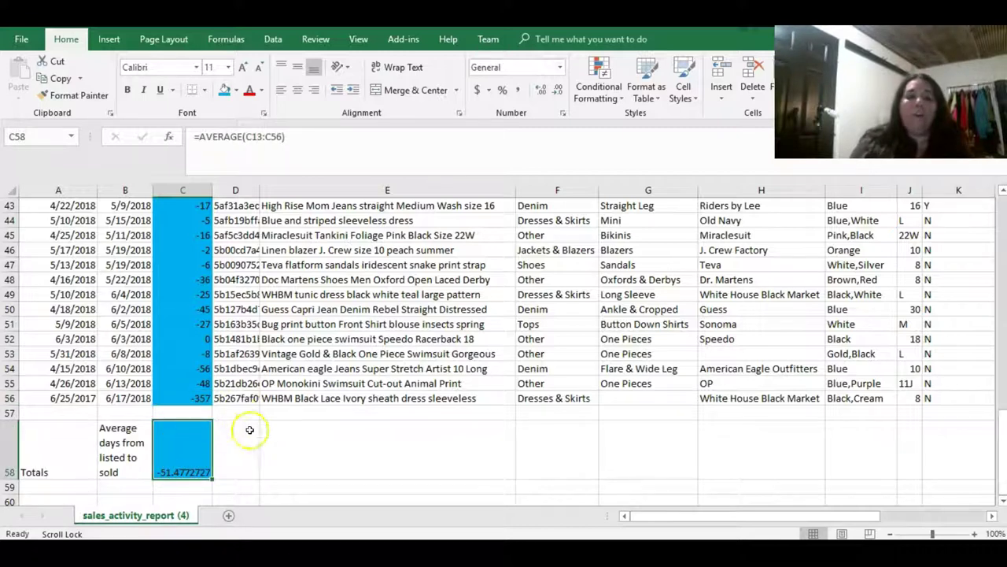
pyautogui.keyDown('ctrl'); pyautogui.click(179, 399); pyautogui.keyUp('ctrl')
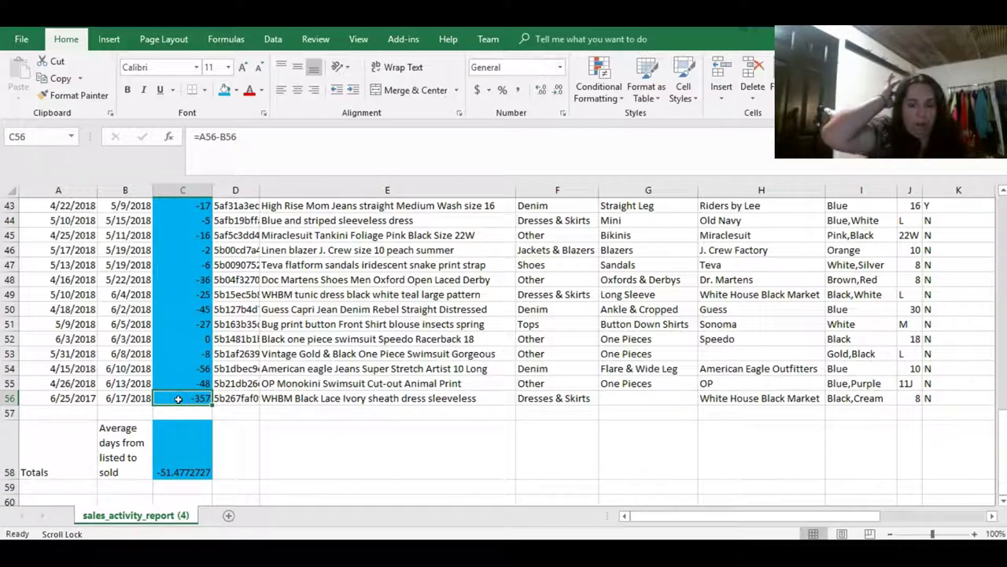
pyautogui.press('Delete')
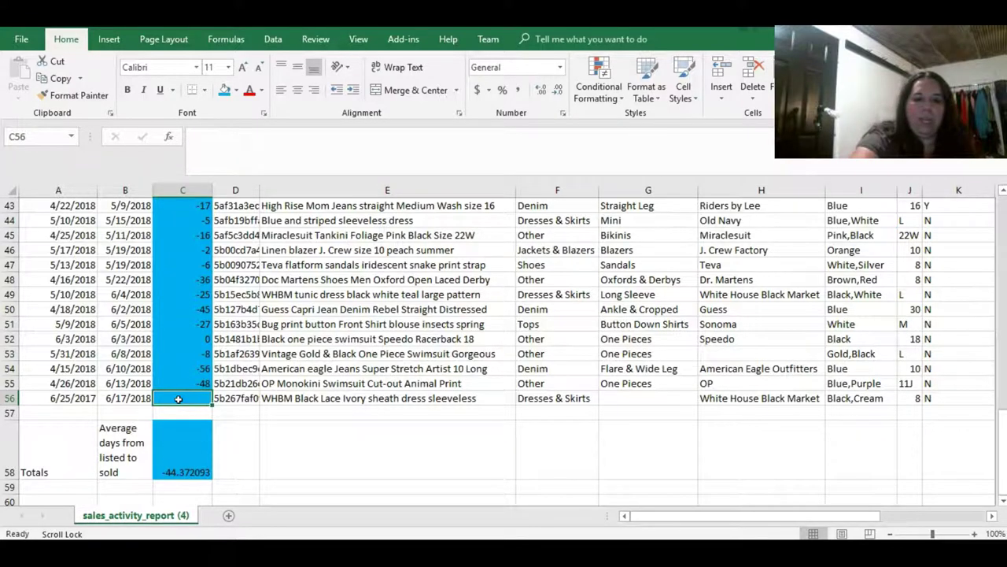
# Clear the outlier day counts of the Disney sweatshirt, denim corset dress and J. Crew Hawaiian shirt in C39, C36 and C31
pyautogui.scroll(3, 178, 399)
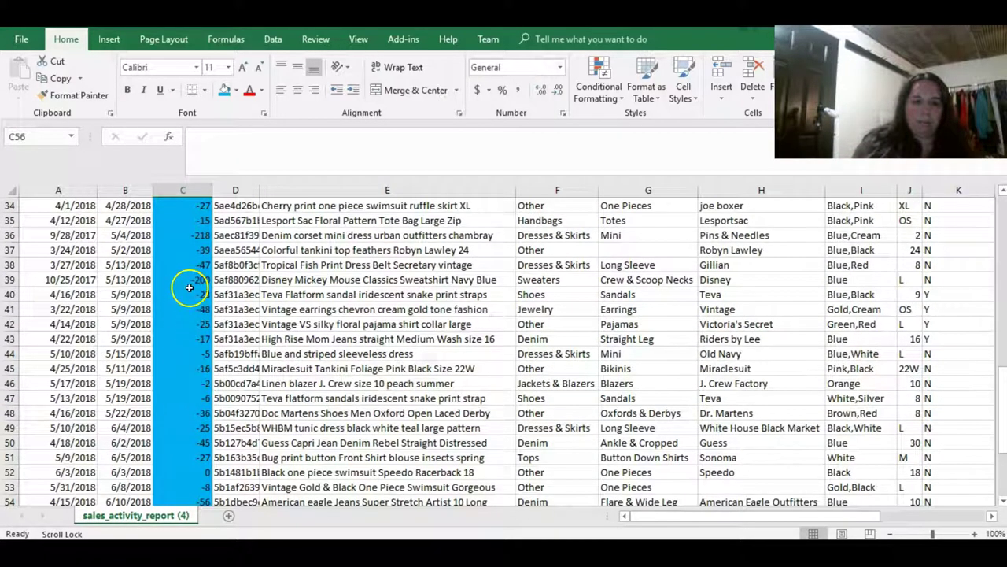
pyautogui.click(186, 281)
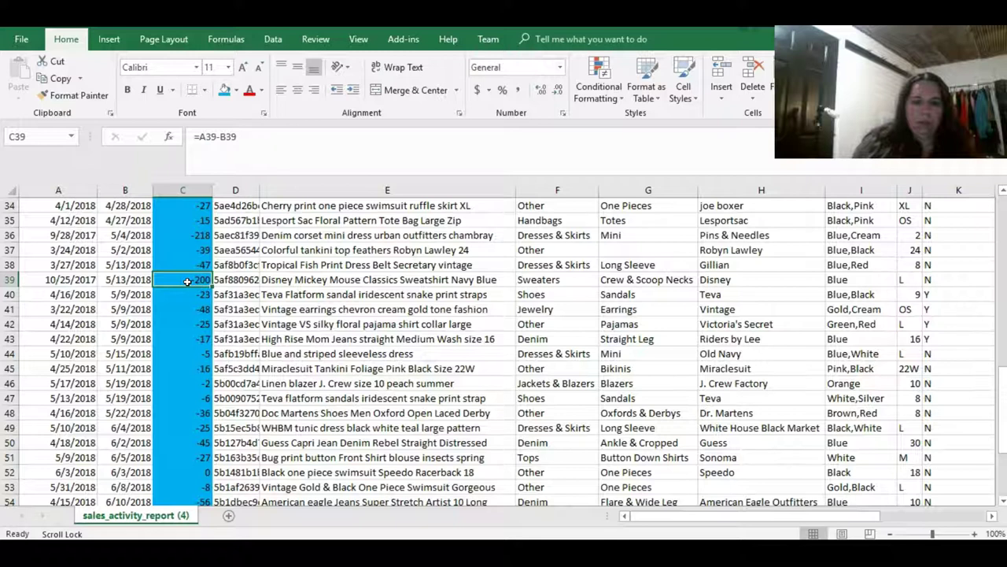
pyautogui.press('Delete')
pyautogui.click(192, 235)
pyautogui.press('Delete')
pyautogui.scroll(3, 192, 237)
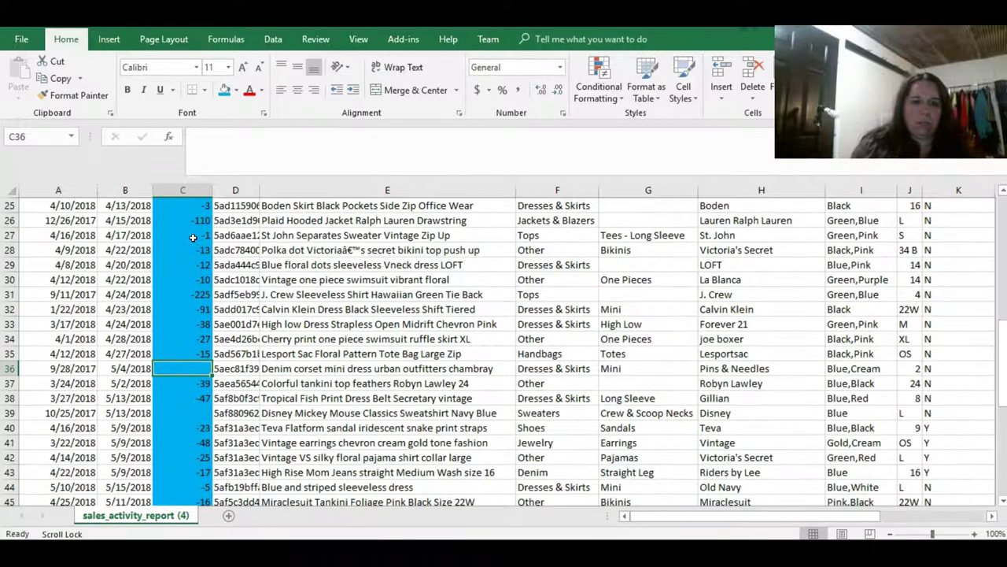
pyautogui.click(192, 296)
pyautogui.press('Delete')
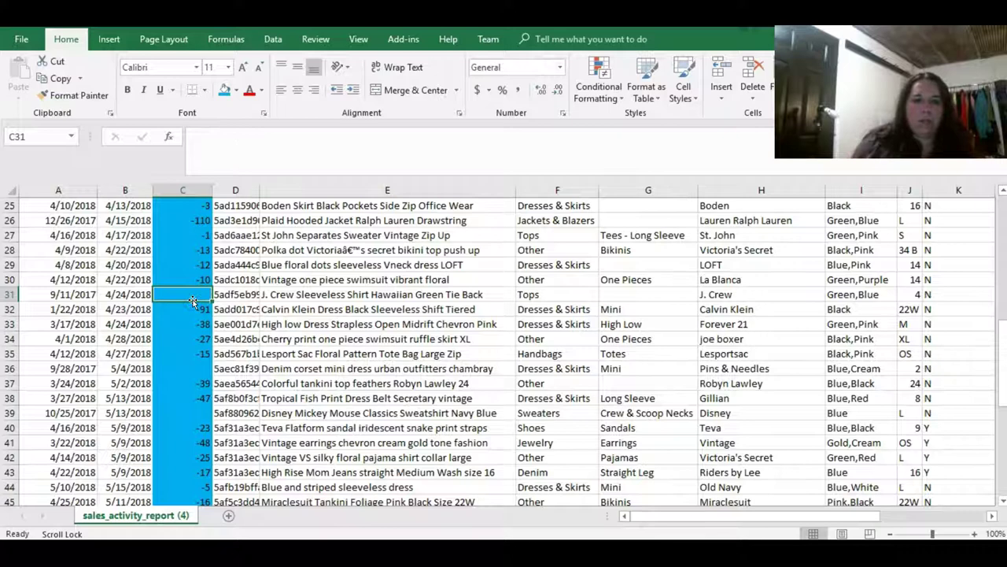
# Check the day count column for remaining outliers and inspect the recalculated average in C58
pyautogui.scroll(5, 192, 301)
pyautogui.scroll(-3, 189, 375)
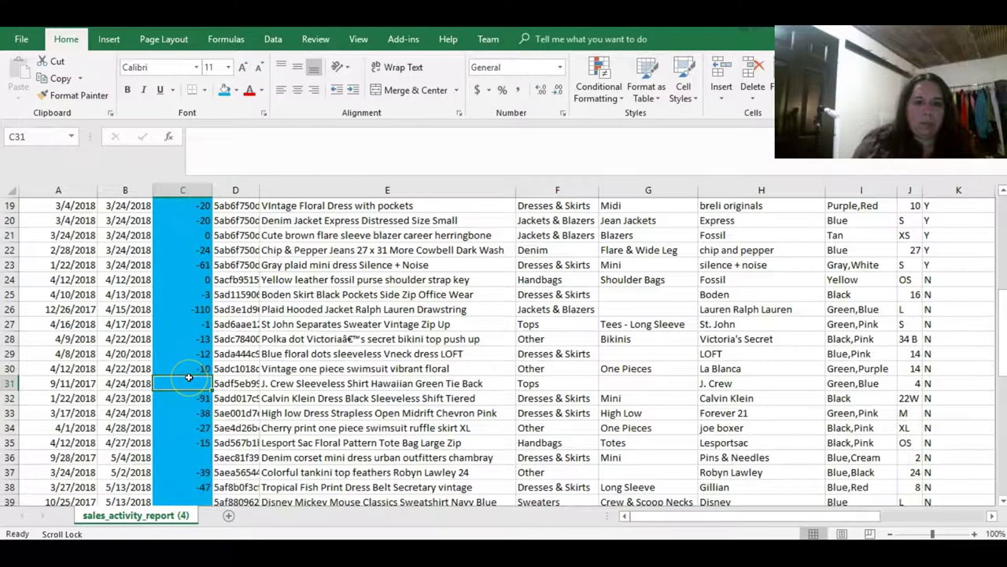
pyautogui.scroll(-6, 189, 378)
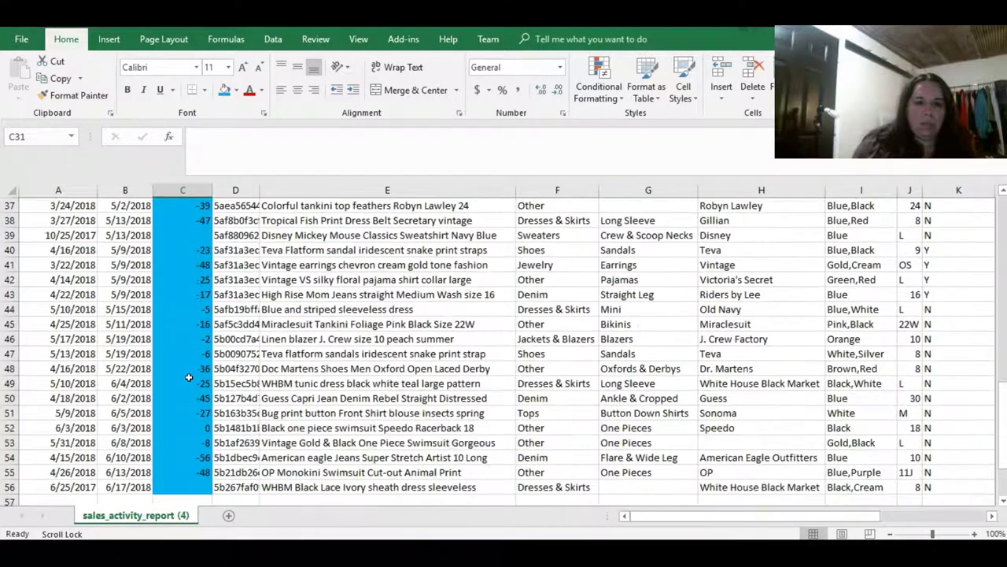
pyautogui.scroll(-3, 189, 378)
pyautogui.click(185, 458)
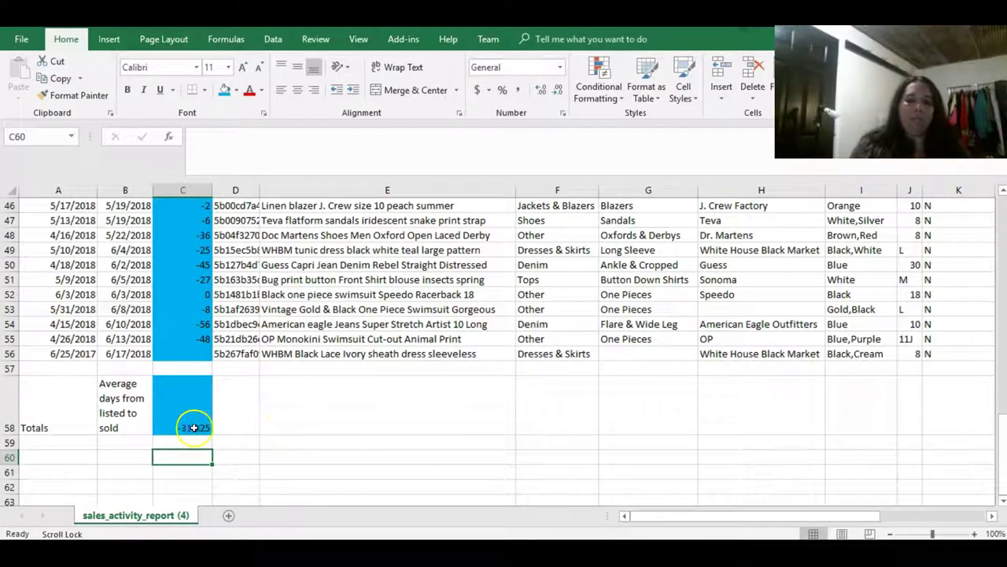
pyautogui.click(176, 428)
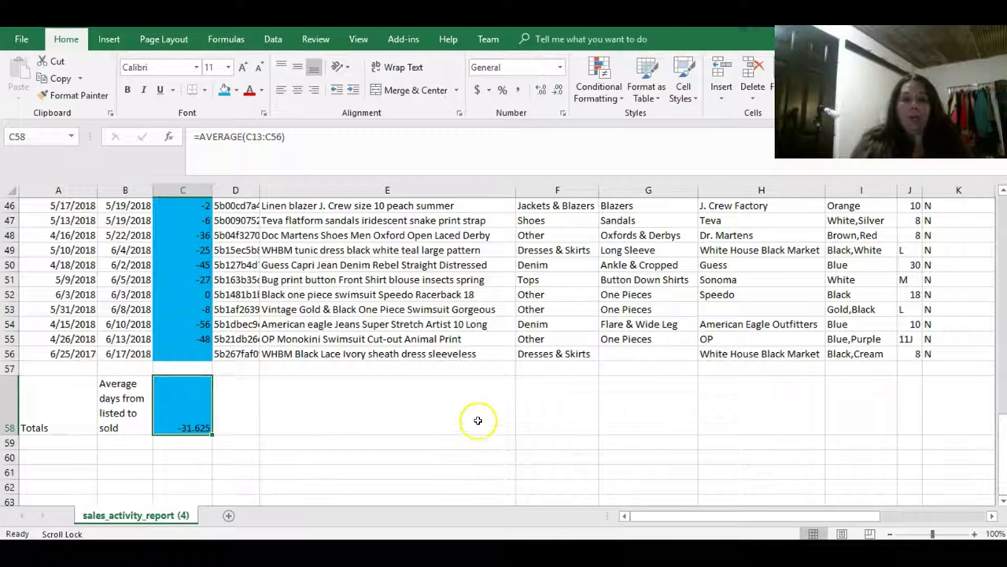
# Examine the Order Price, Seller Shipping Discount and Net Earnings columns from their headers down to the sums in row 58
pyautogui.scroll(7, 472, 420)
pyautogui.scroll(8, 478, 421)
pyautogui.scroll(-3, 504, 441)
pyautogui.moveTo(801, 521); pyautogui.dragTo(915, 521)
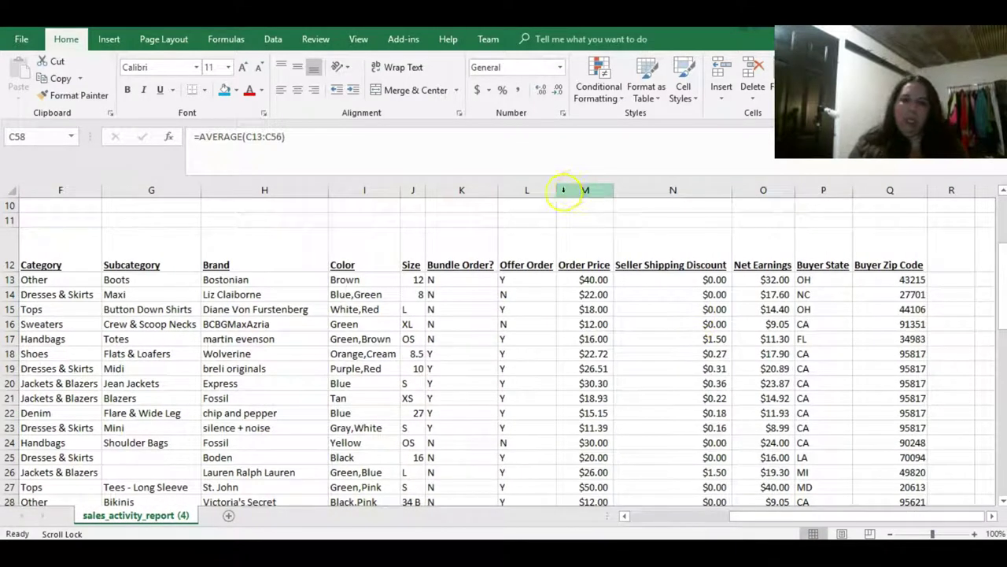
pyautogui.scroll(-4, 532, 268)
pyautogui.scroll(-8, 532, 268)
pyautogui.scroll(15, 533, 268)
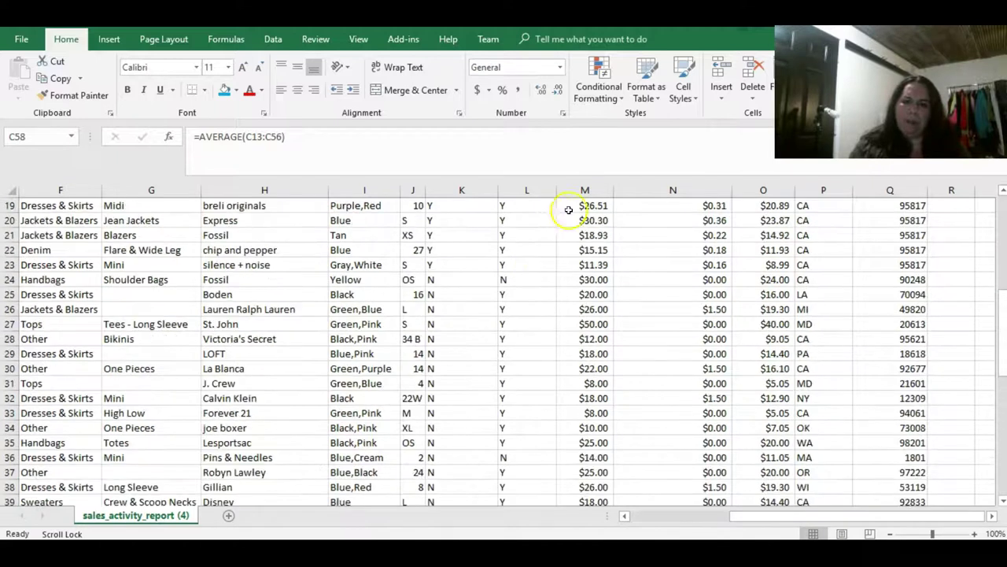
pyautogui.scroll(-2, 595, 315)
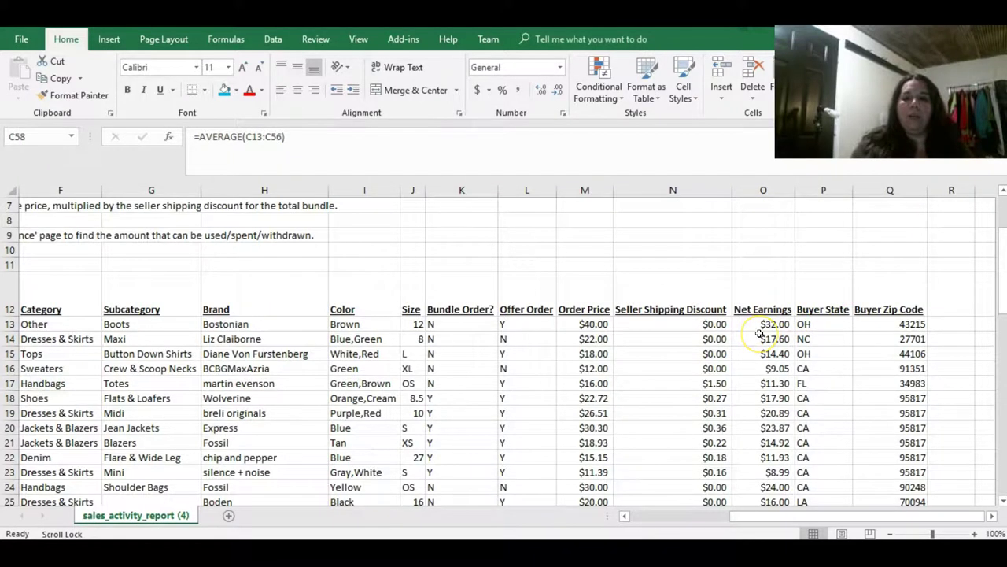
pyautogui.scroll(-9, 759, 334)
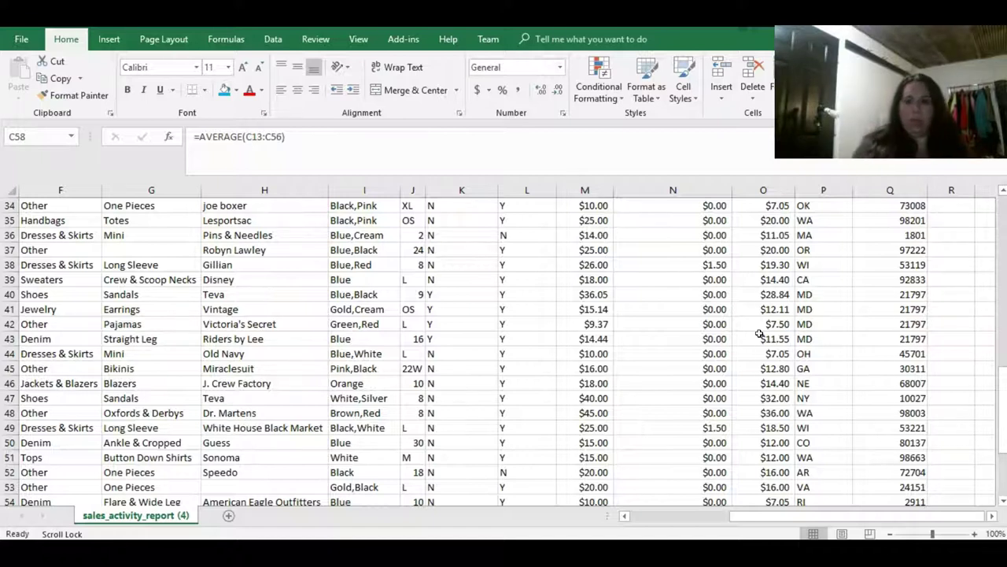
pyautogui.scroll(-4, 759, 333)
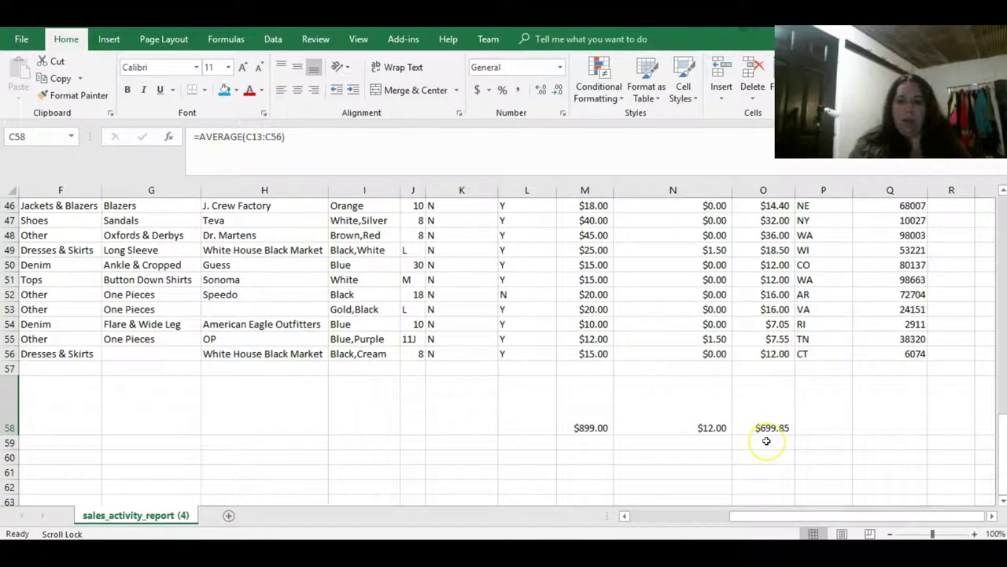
pyautogui.scroll(1, 767, 441)
pyautogui.scroll(-1, 767, 441)
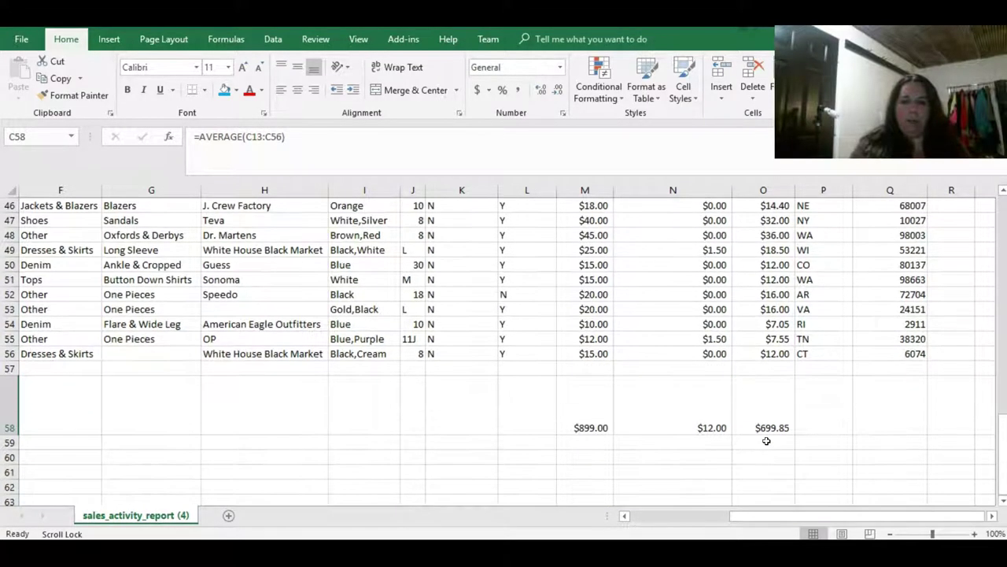
# Enter the label "Totals" in L58, beside the Order Price sum
pyautogui.click(517, 421)
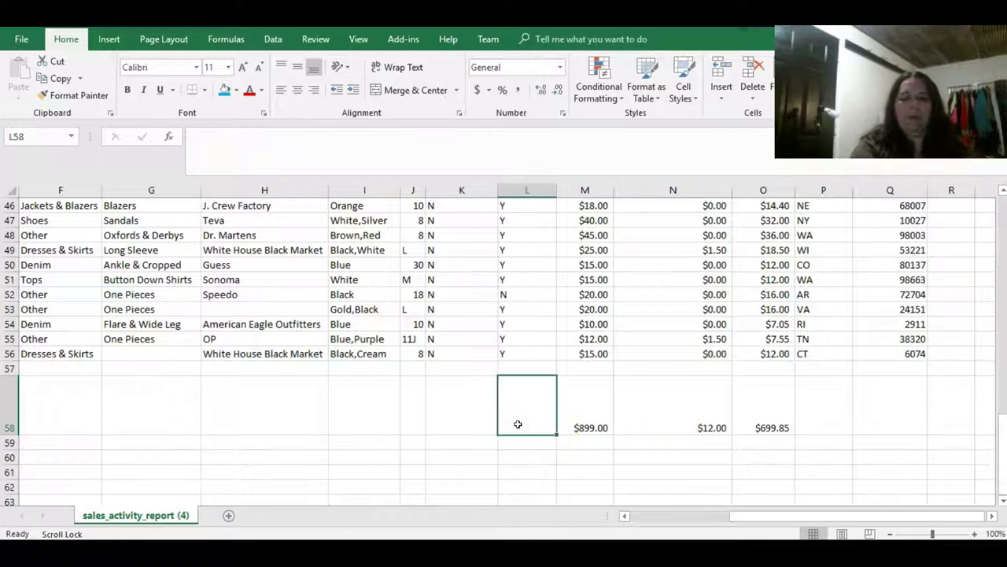
pyautogui.write('Totals')
pyautogui.press('Return')
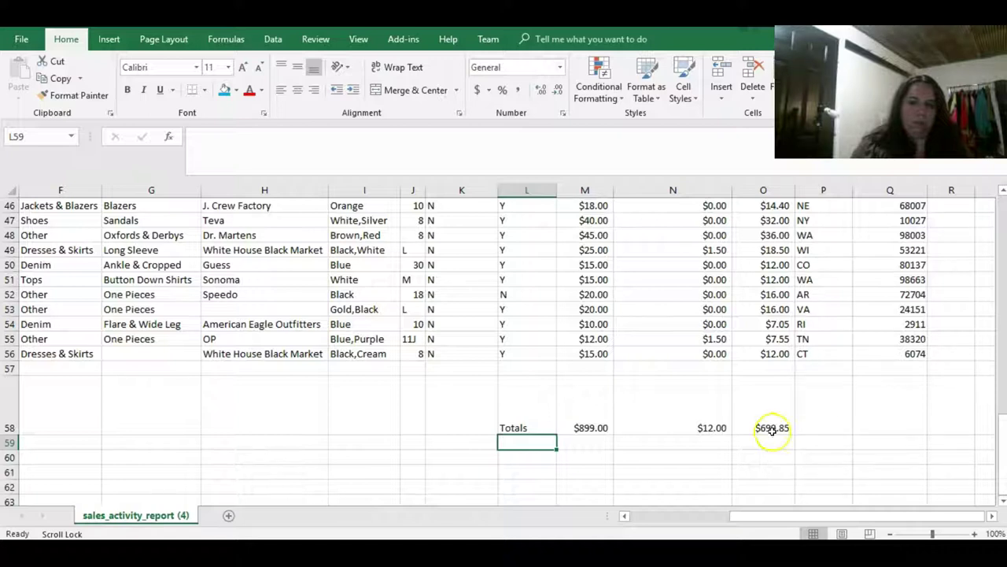
# Review the order prices and net earnings against their totals, and look back over the listing dates and day counts
pyautogui.scroll(12, 591, 419)
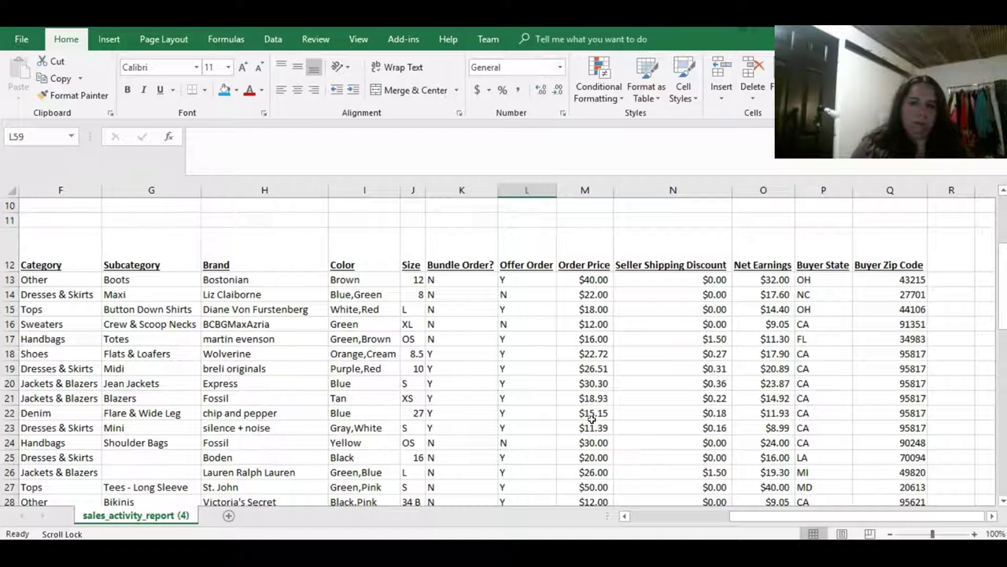
pyautogui.scroll(-14, 592, 418)
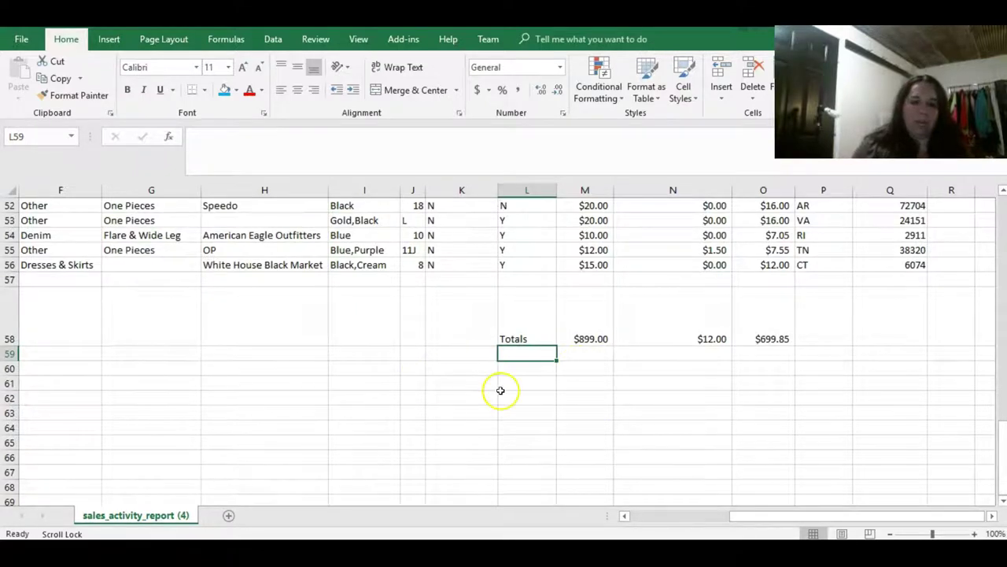
pyautogui.moveTo(779, 516); pyautogui.dragTo(648, 524)
pyautogui.scroll(9, 139, 368)
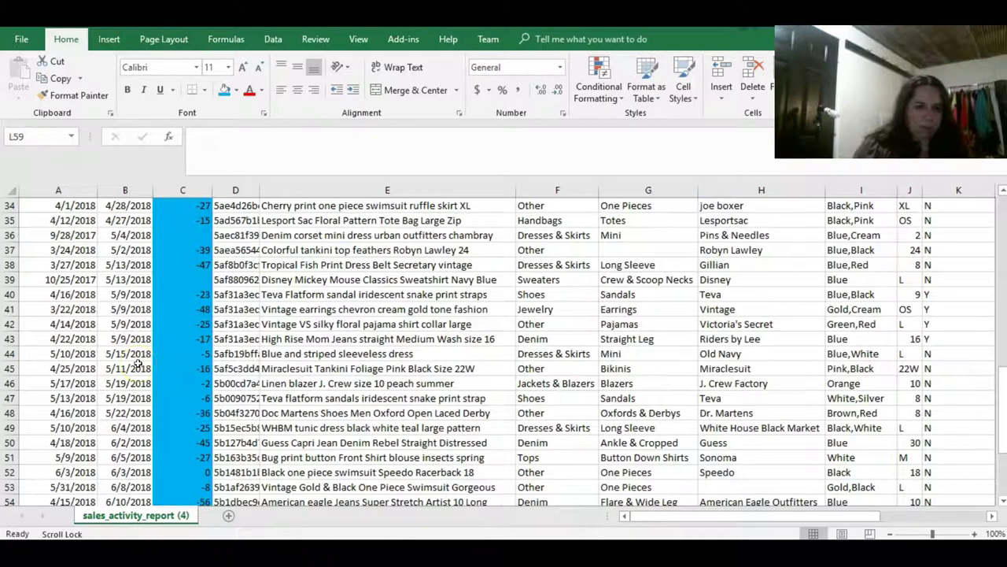
pyautogui.scroll(2, 139, 363)
pyautogui.scroll(2, 75, 236)
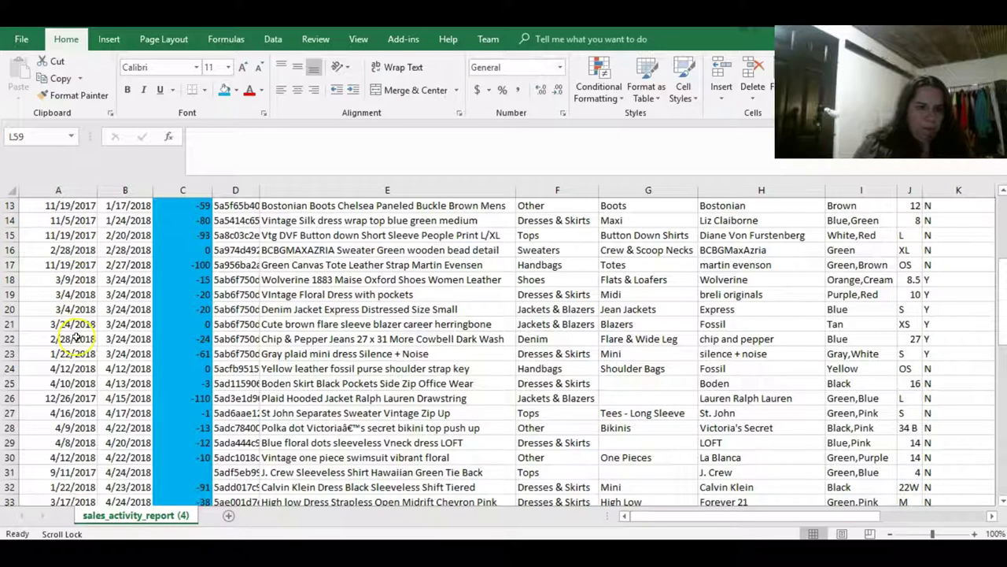
# Review the day counts, then compare the order prices with the net earnings from the header row down to the totals in row 58
pyautogui.scroll(-1, 73, 338)
pyautogui.scroll(-3, 748, 371)
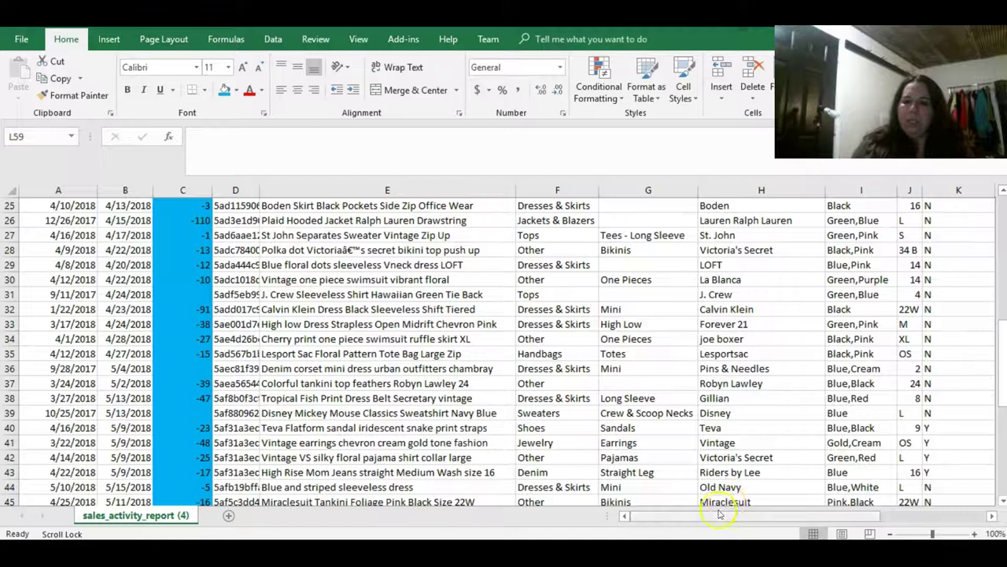
pyautogui.moveTo(715, 513); pyautogui.dragTo(845, 501)
pyautogui.scroll(7, 787, 400)
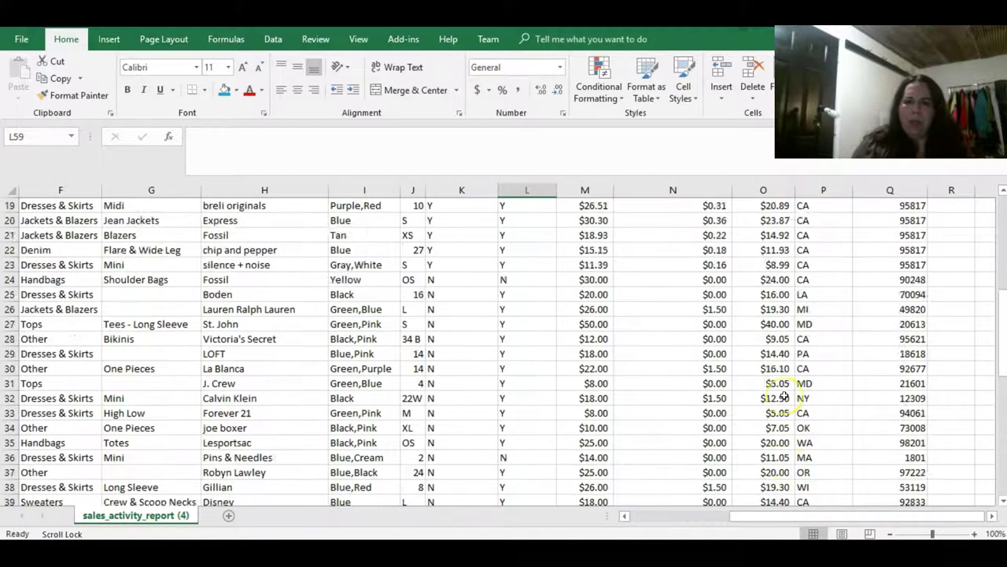
pyautogui.scroll(-2, 785, 398)
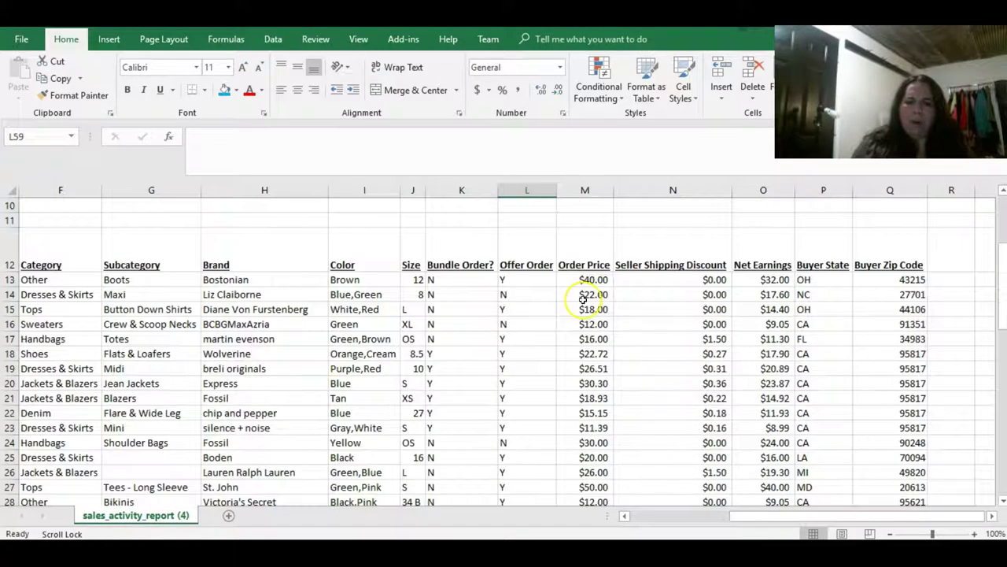
pyautogui.scroll(-2, 567, 383)
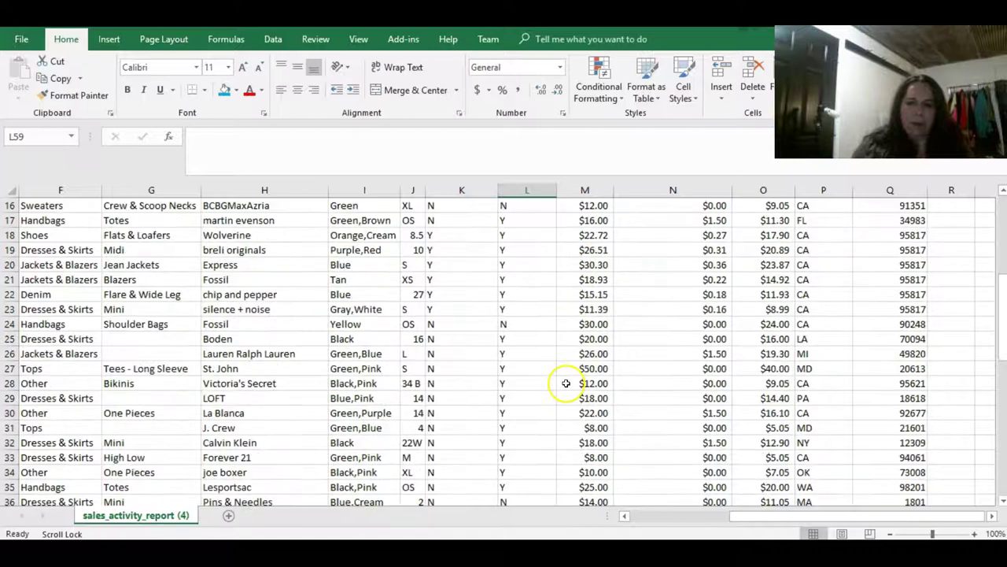
pyautogui.scroll(-4, 774, 433)
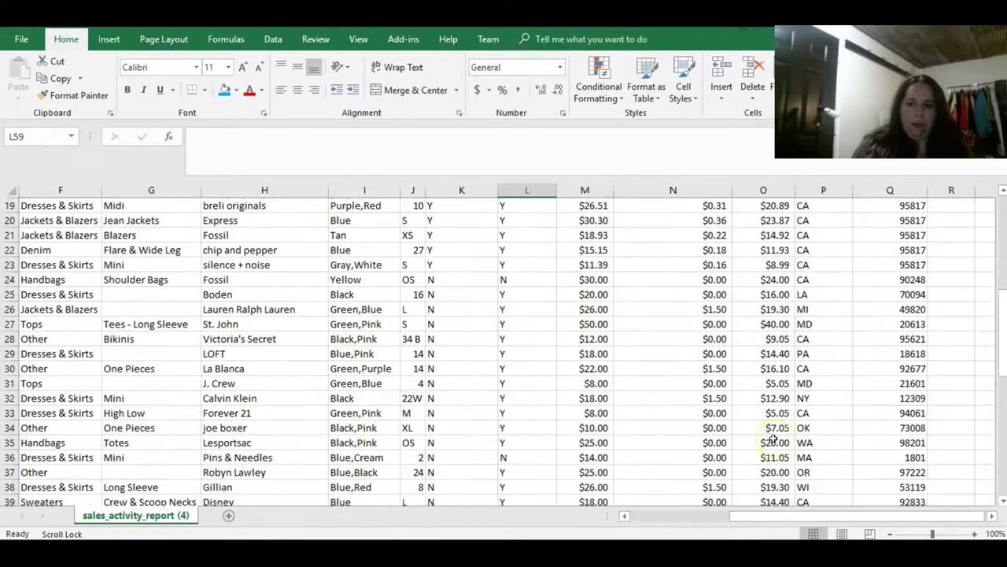
pyautogui.scroll(-4, 774, 439)
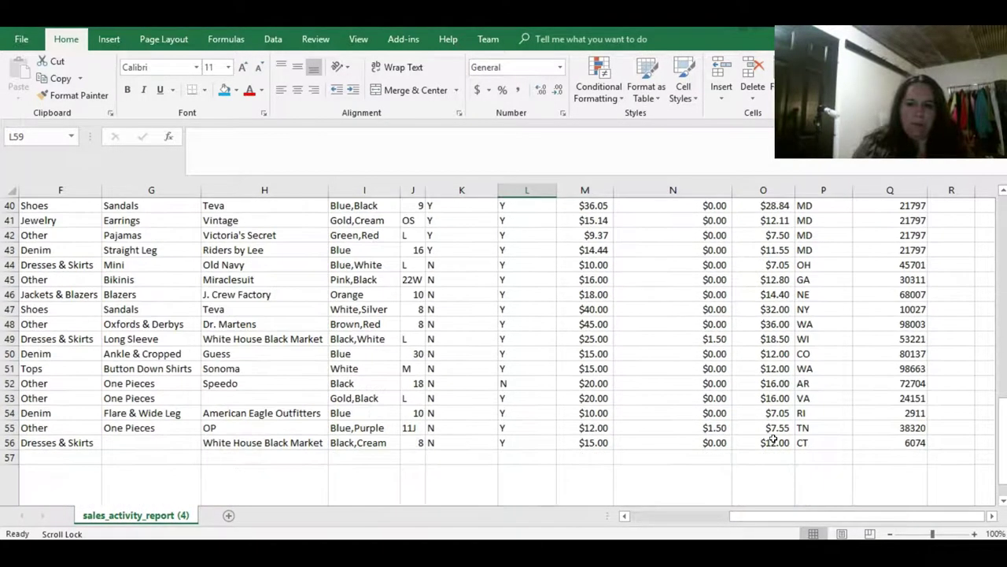
pyautogui.scroll(-2, 774, 440)
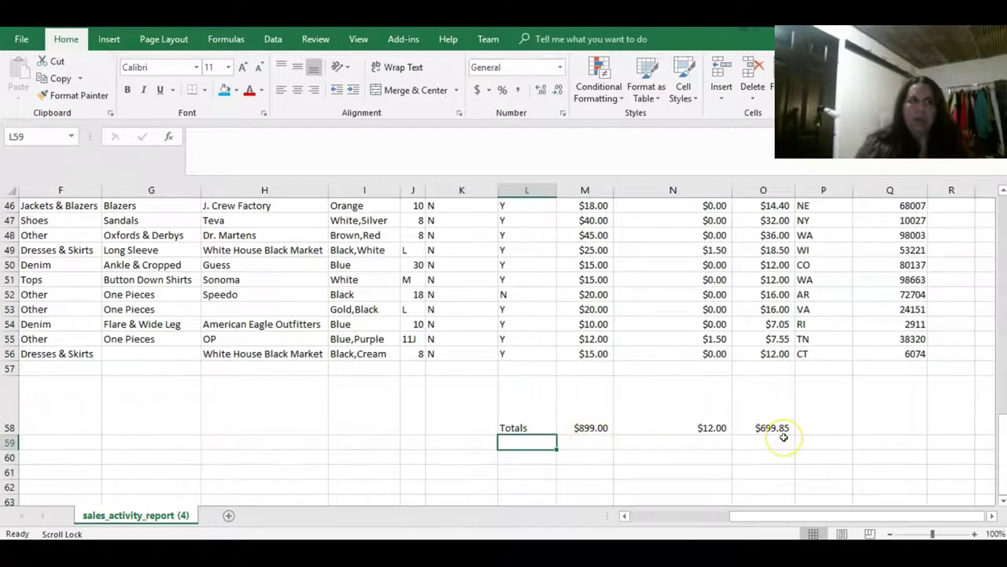
# Calculate a rough fee percentage with =200/900*100 in O60, and clear the cell again
pyautogui.click(771, 462)
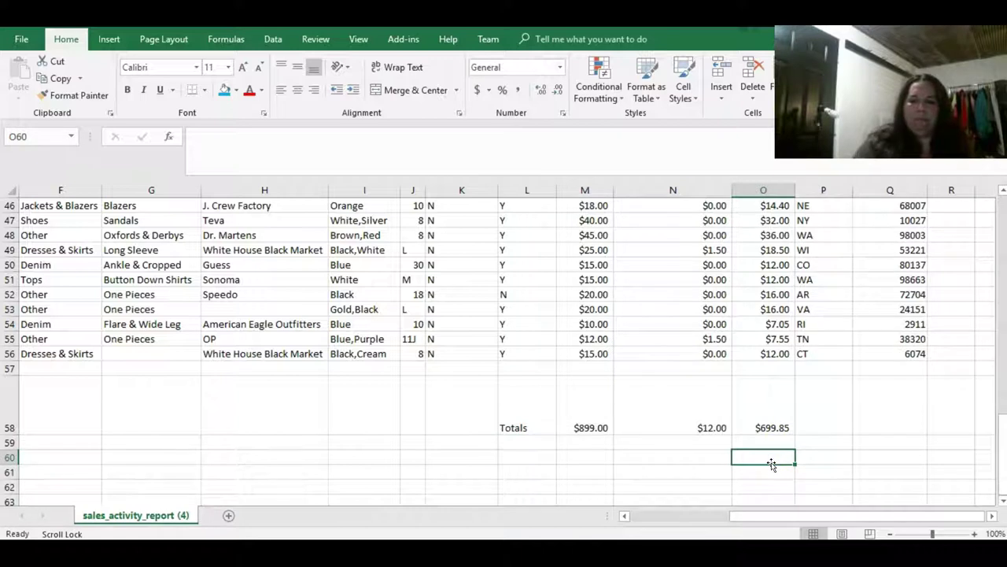
pyautogui.write('=200/90')
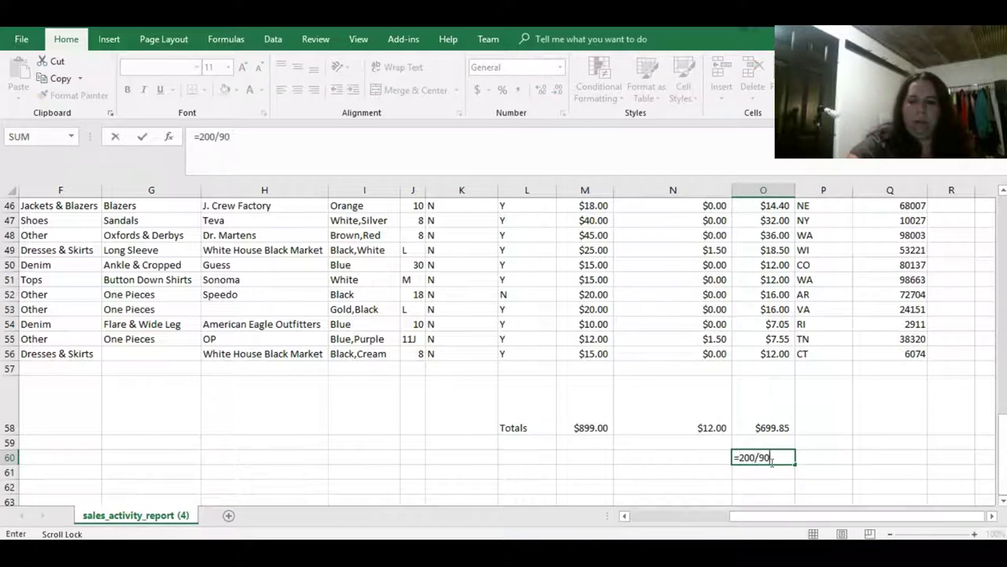
pyautogui.write('0*100')
pyautogui.press('Return')
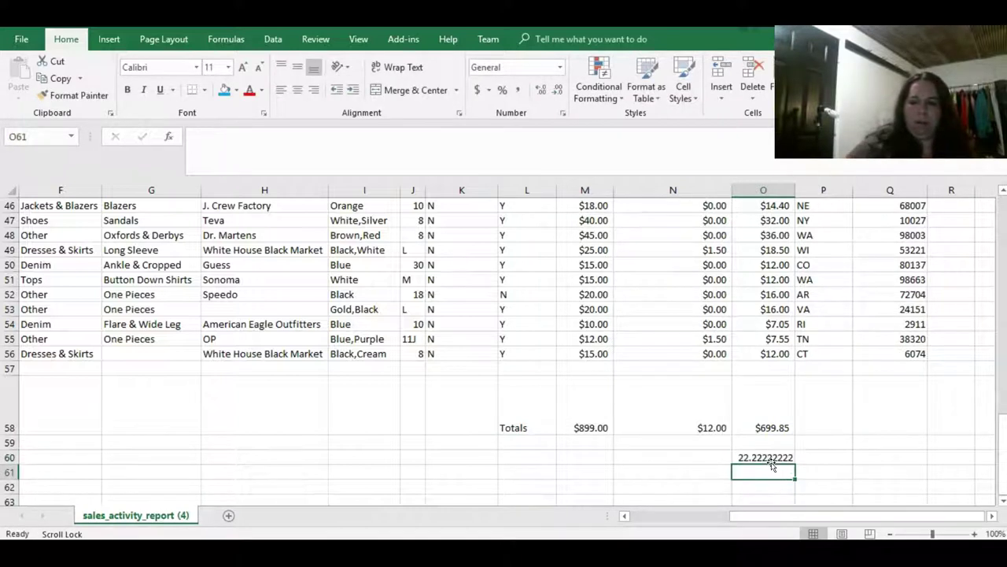
pyautogui.scroll(1, 771, 467)
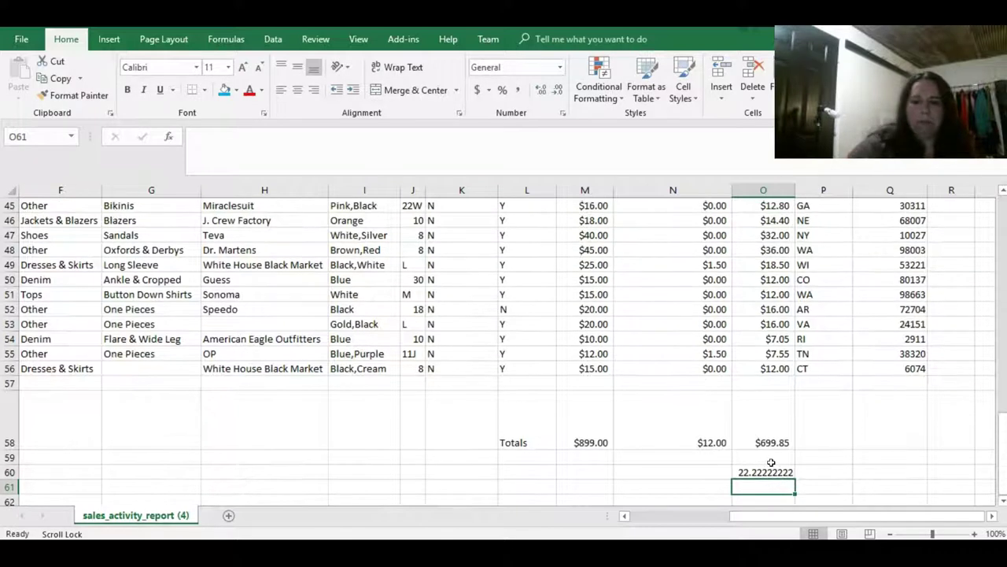
pyautogui.click(771, 467)
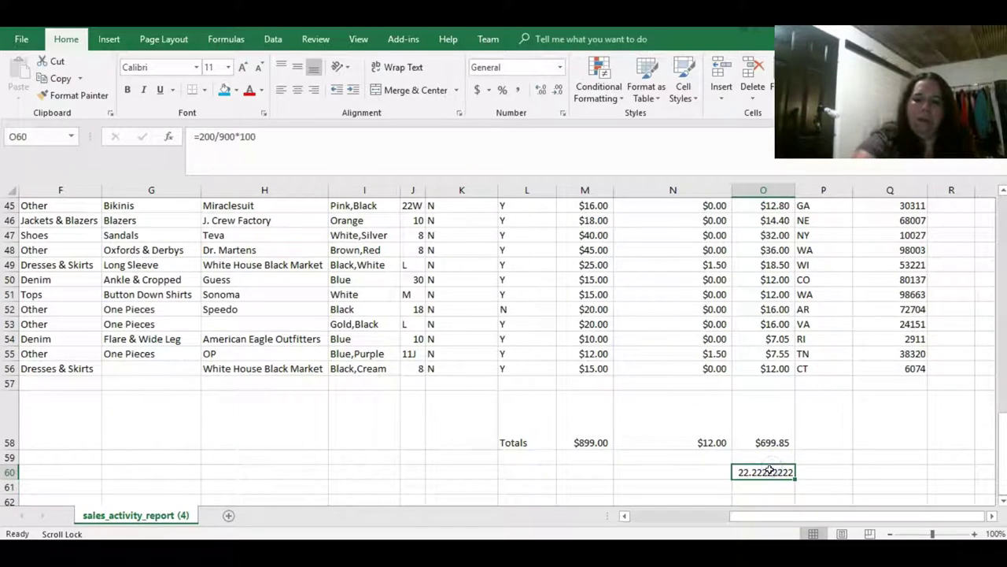
pyautogui.press('Delete')
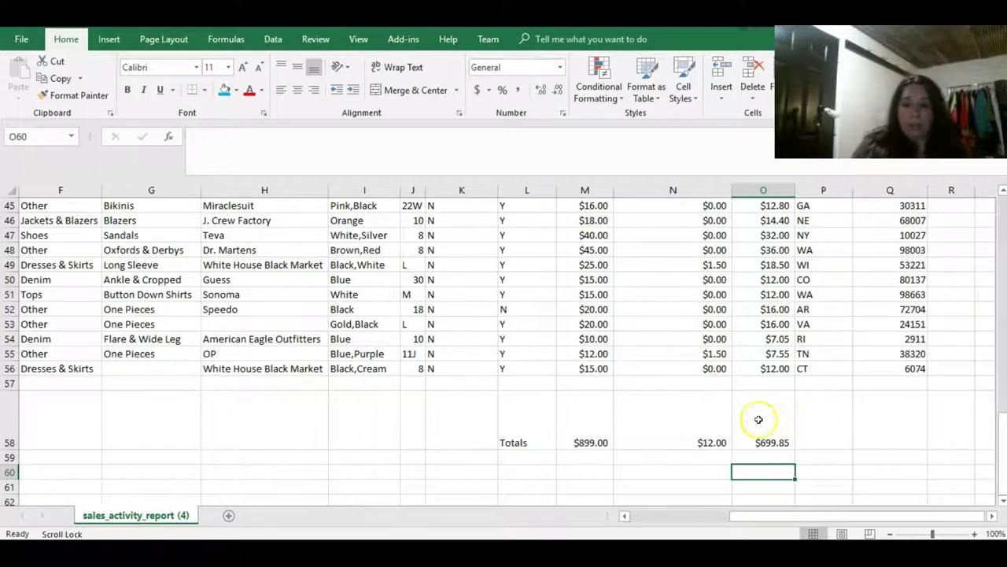
pyautogui.scroll(13, 771, 387)
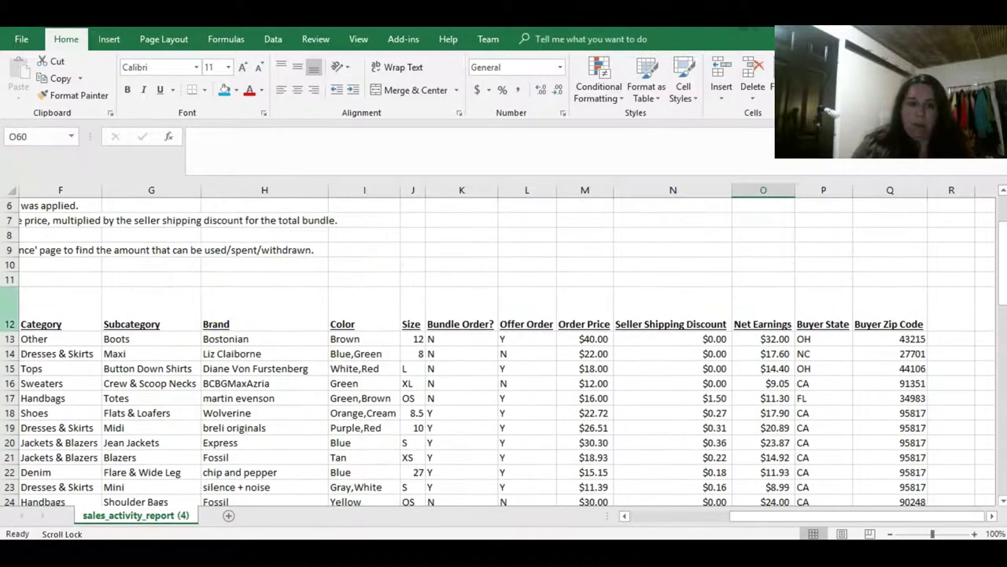
pyautogui.click(9, 324)
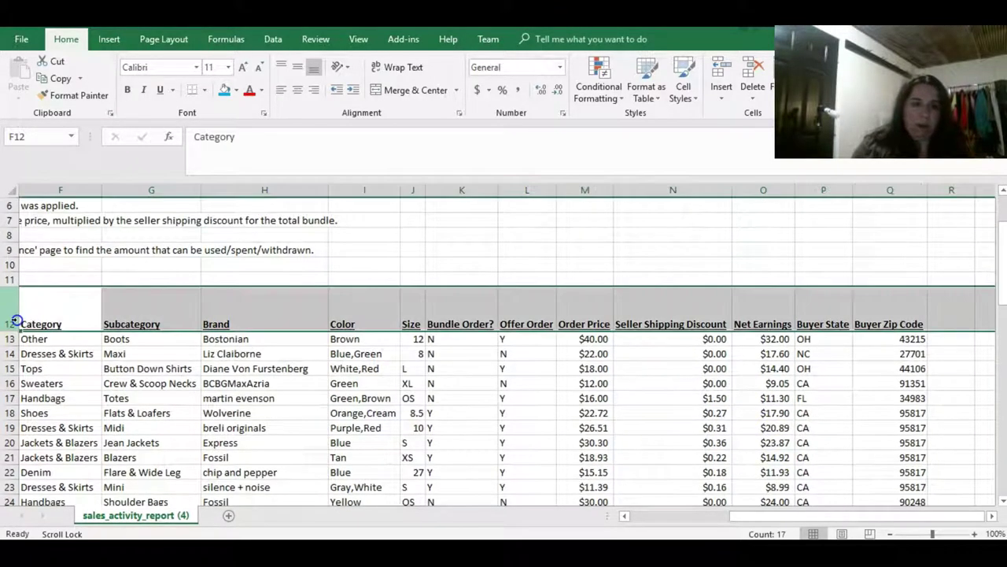
pyautogui.click(359, 39)
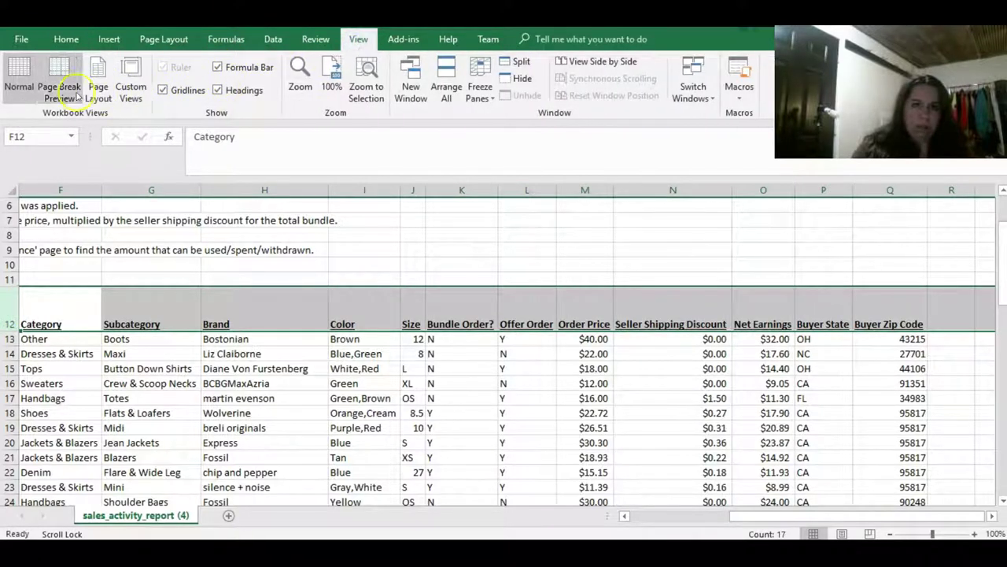
pyautogui.click(492, 88)
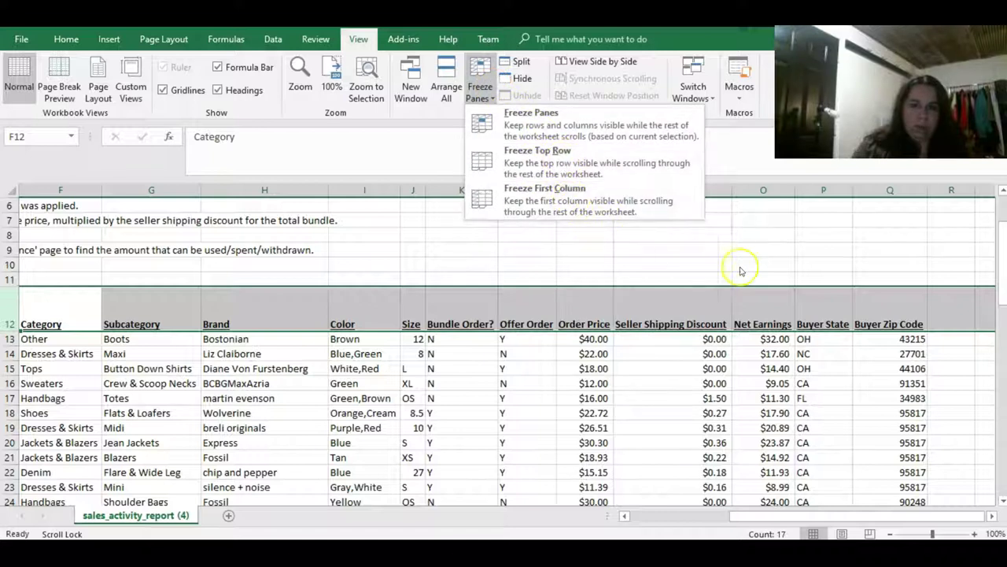
pyautogui.press('Escape')
pyautogui.scroll(-3, 787, 331)
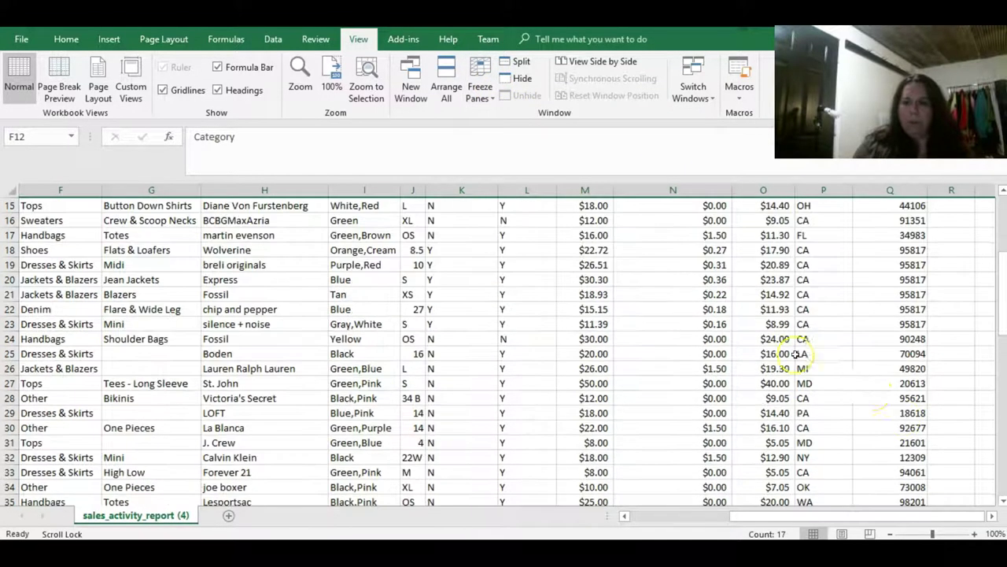
pyautogui.click(945, 482)
# Calculate the average net earnings in O59, below the Net Earnings sum, with the formula =AVERAGE(O13:O56)
pyautogui.scroll(-2, 846, 449)
pyautogui.scroll(7, 846, 449)
pyautogui.scroll(-9, 765, 433)
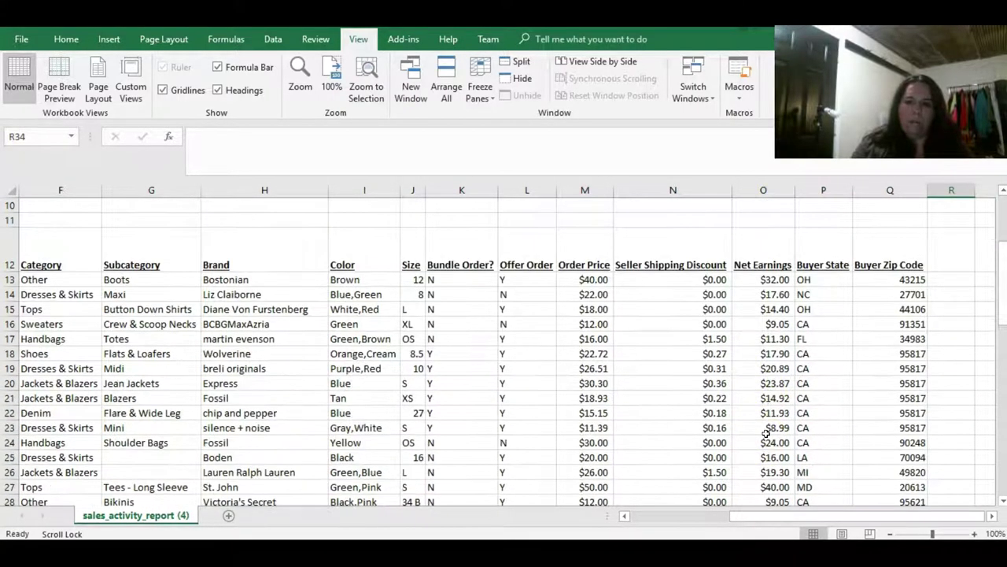
pyautogui.scroll(-7, 766, 433)
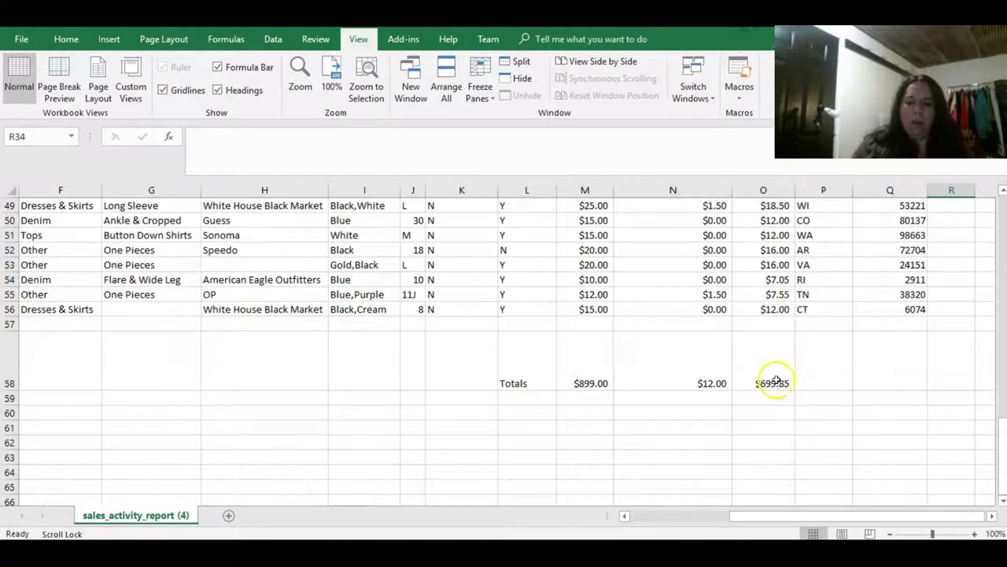
pyautogui.click(768, 401)
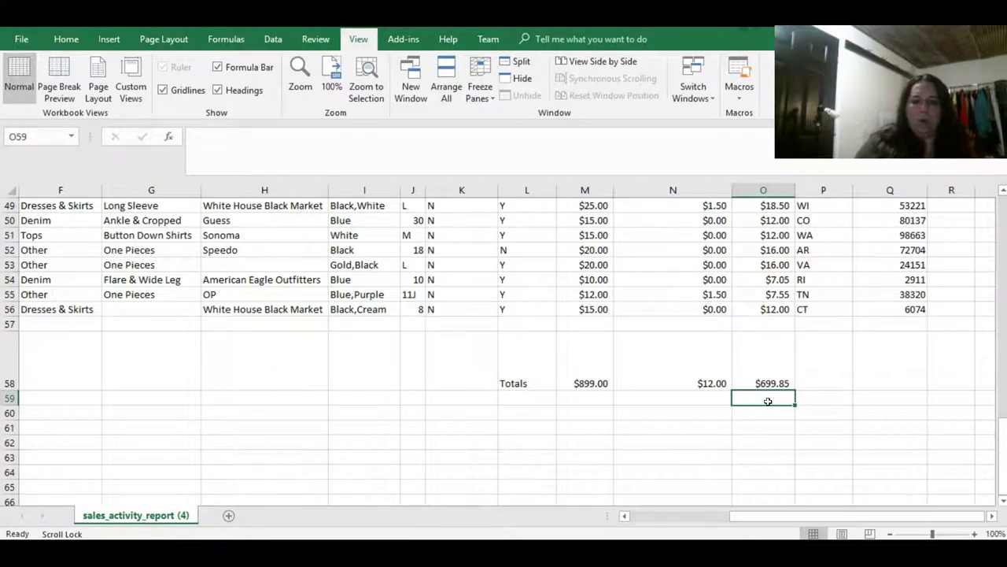
pyautogui.write('=average(')
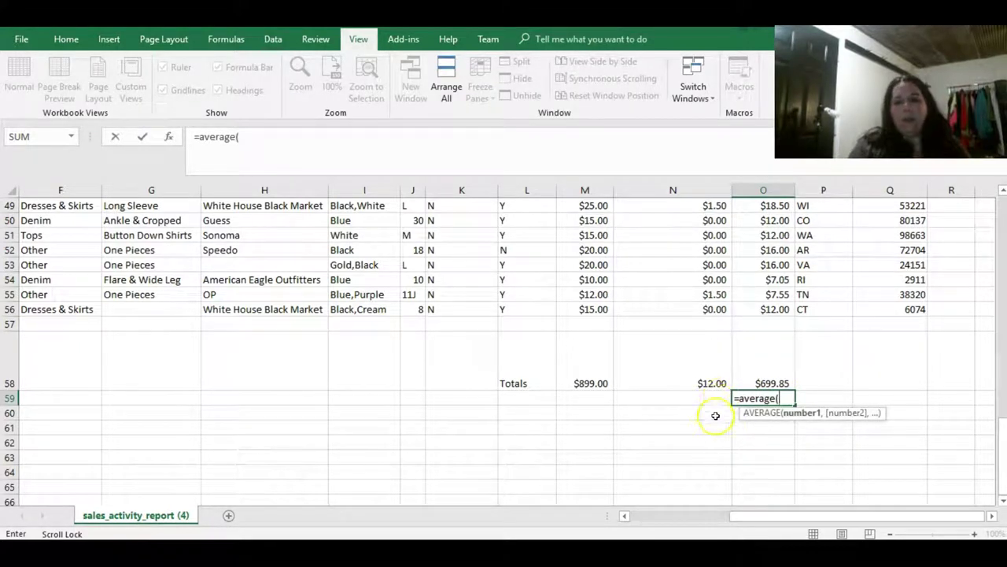
pyautogui.moveTo(769, 312); pyautogui.dragTo(777, 266)
pyautogui.press('Return')
# Enter the label "average earnings" in N59, beside the average of the net earnings
pyautogui.click(723, 471)
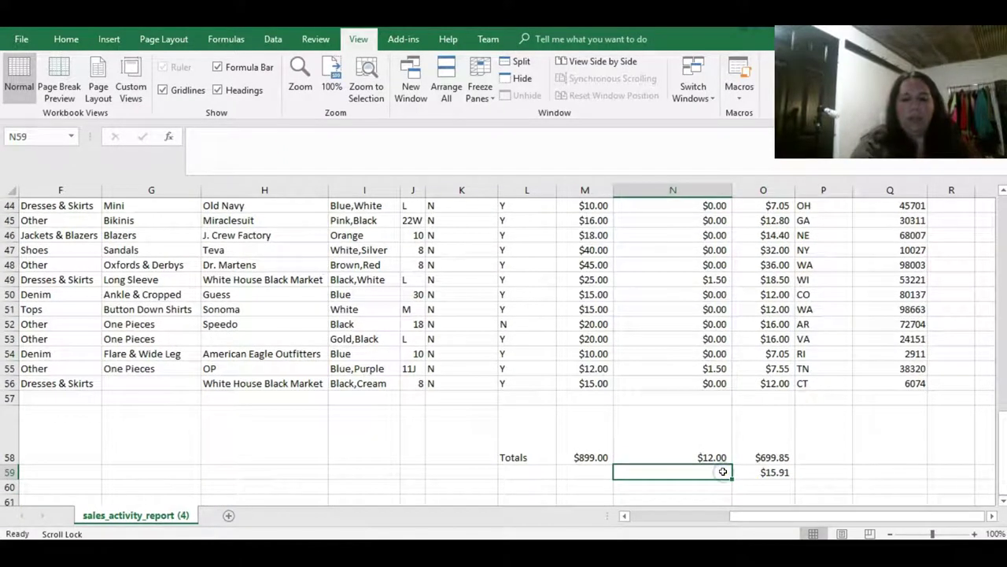
pyautogui.write('average earning')
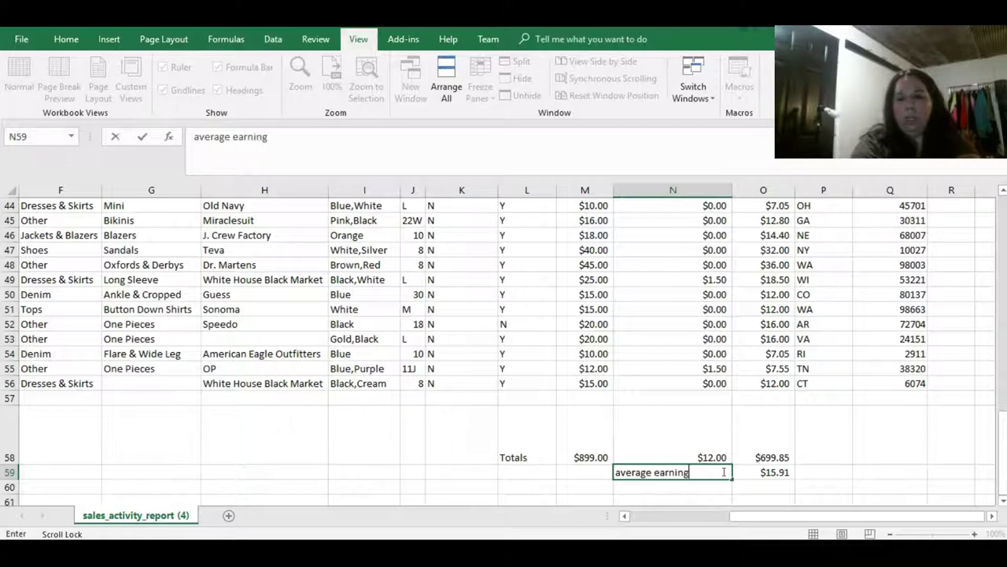
pyautogui.write('s')
pyautogui.press('Return')
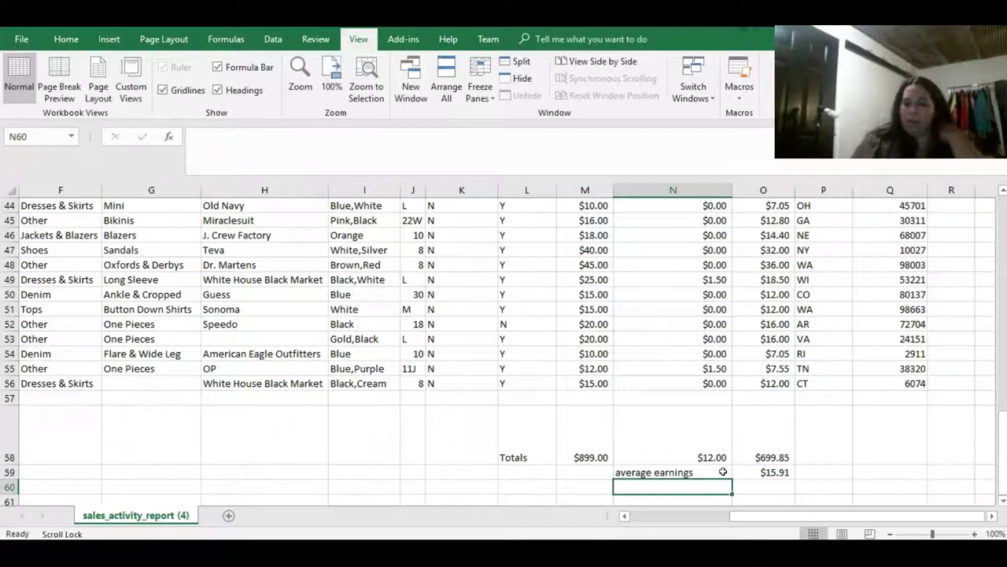
pyautogui.click(806, 487)
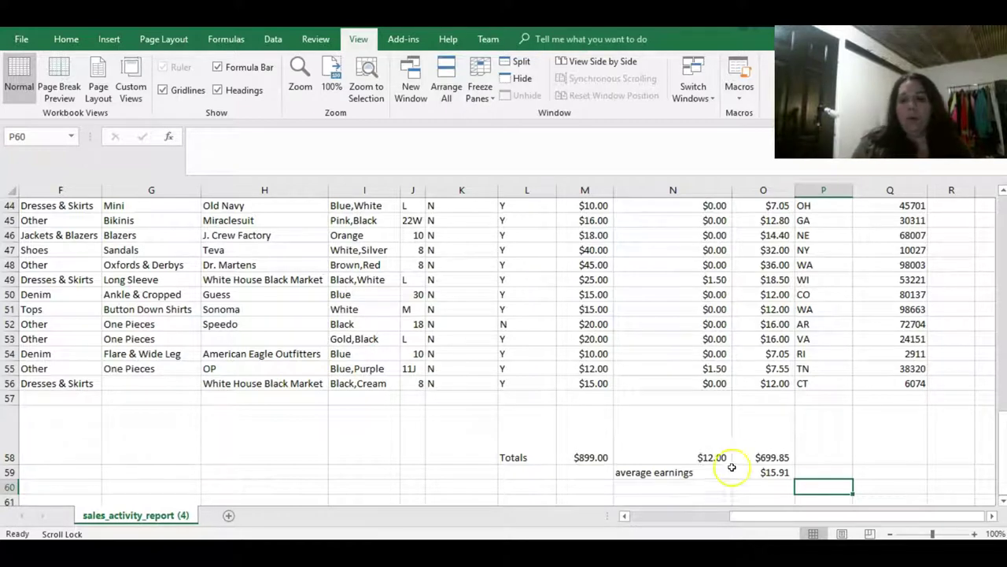
pyautogui.click(770, 470)
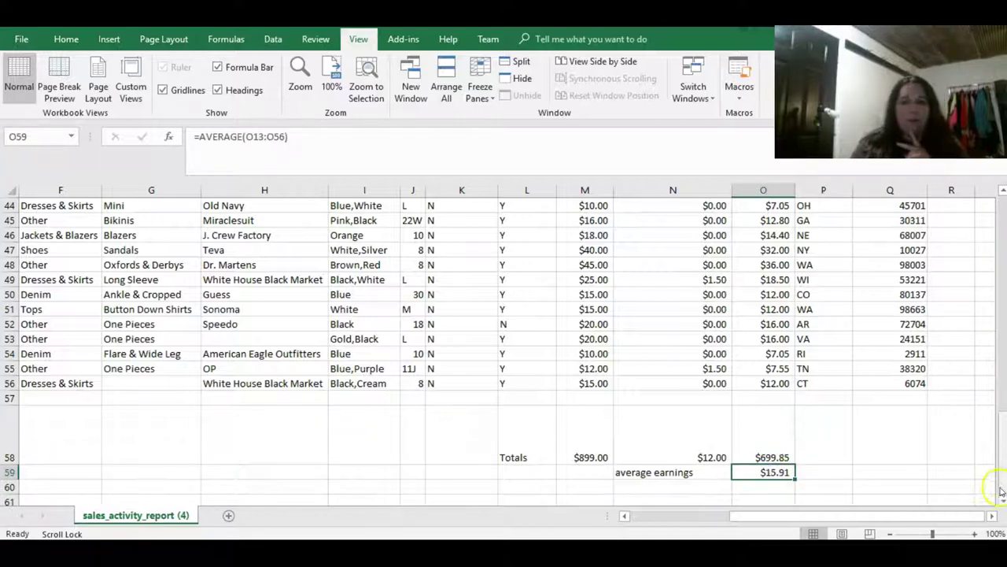
# Examine the Buyer State and Buyer Zip Code columns from their headers down to row 56 to see where the items were sold
pyautogui.moveTo(1003, 481); pyautogui.dragTo(971, 319)
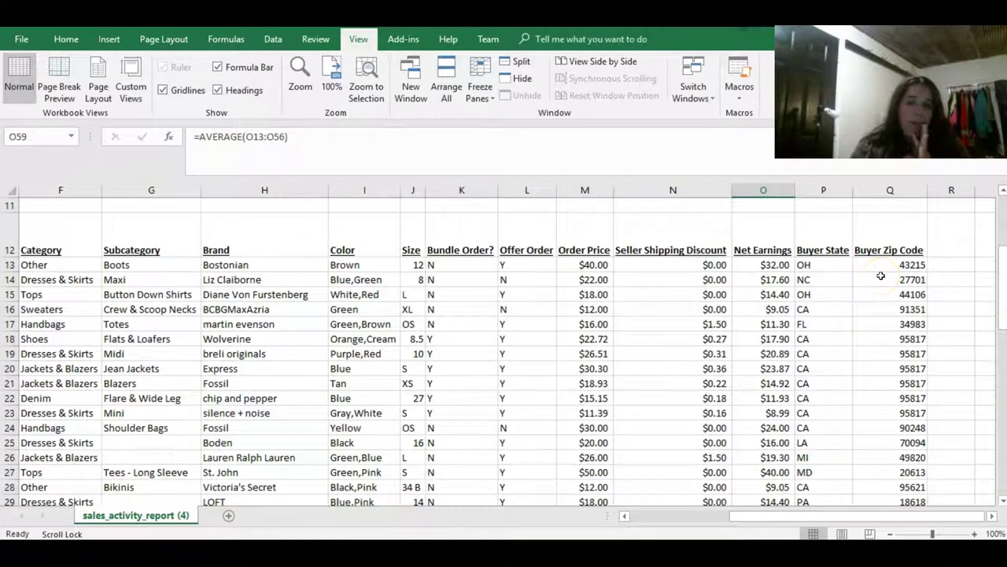
pyautogui.scroll(-1, 847, 292)
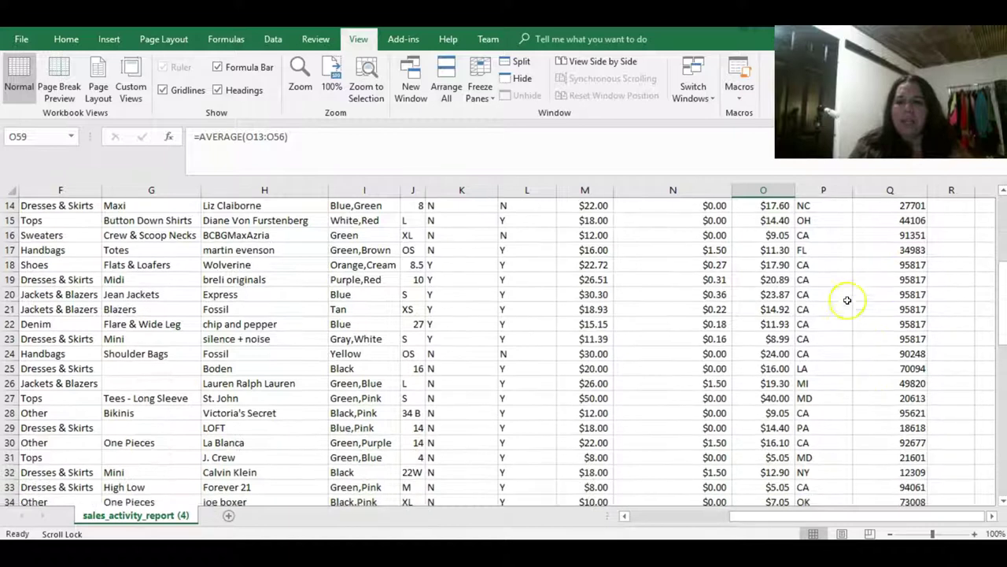
pyautogui.scroll(-1, 818, 236)
pyautogui.scroll(1, 842, 330)
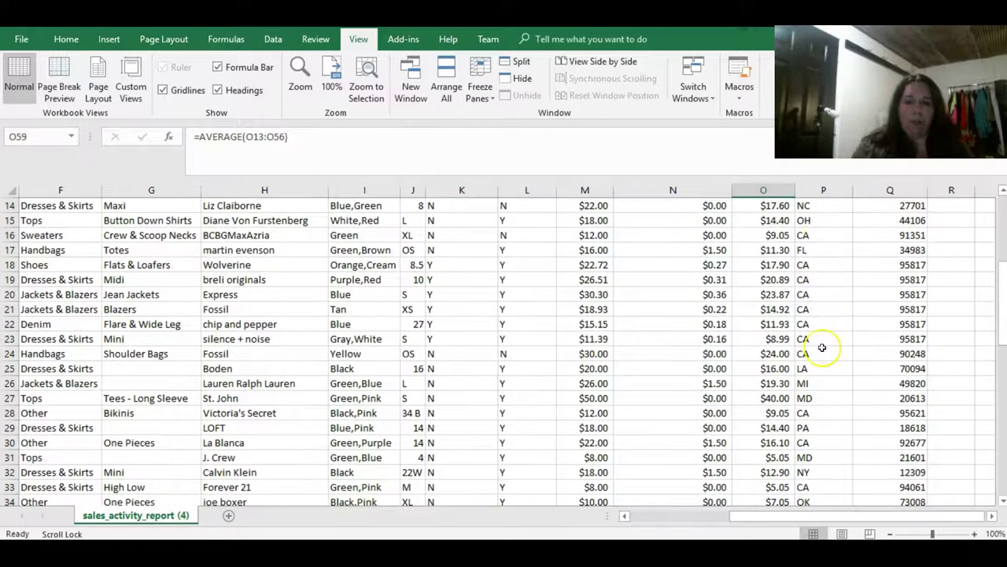
pyautogui.scroll(-8, 822, 347)
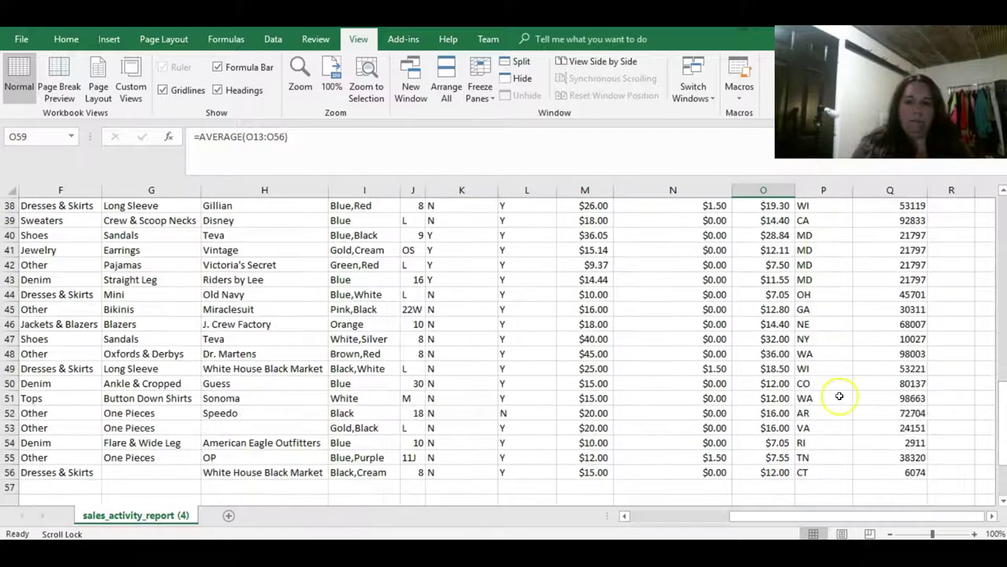
pyautogui.click(822, 459)
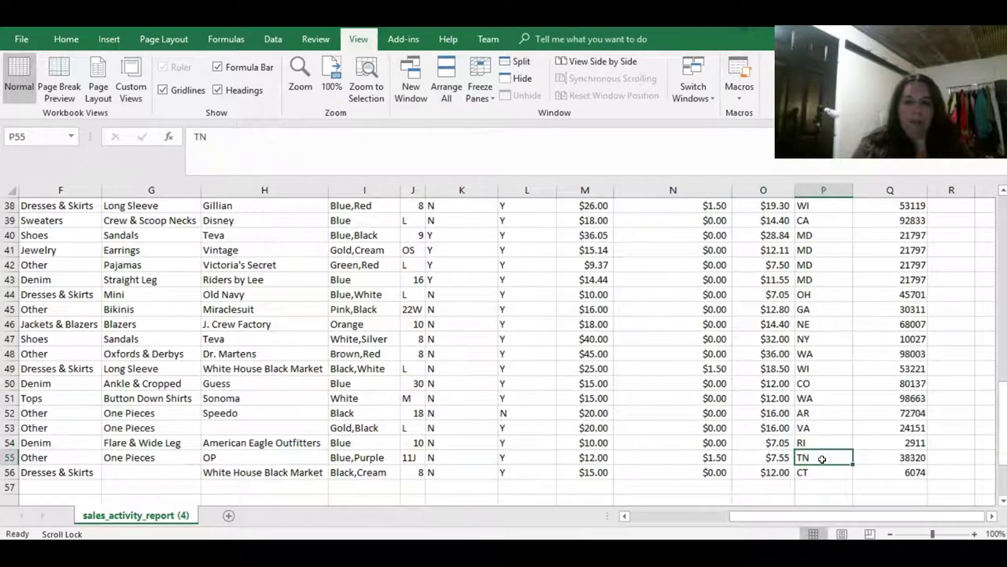
pyautogui.scroll(3, 853, 472)
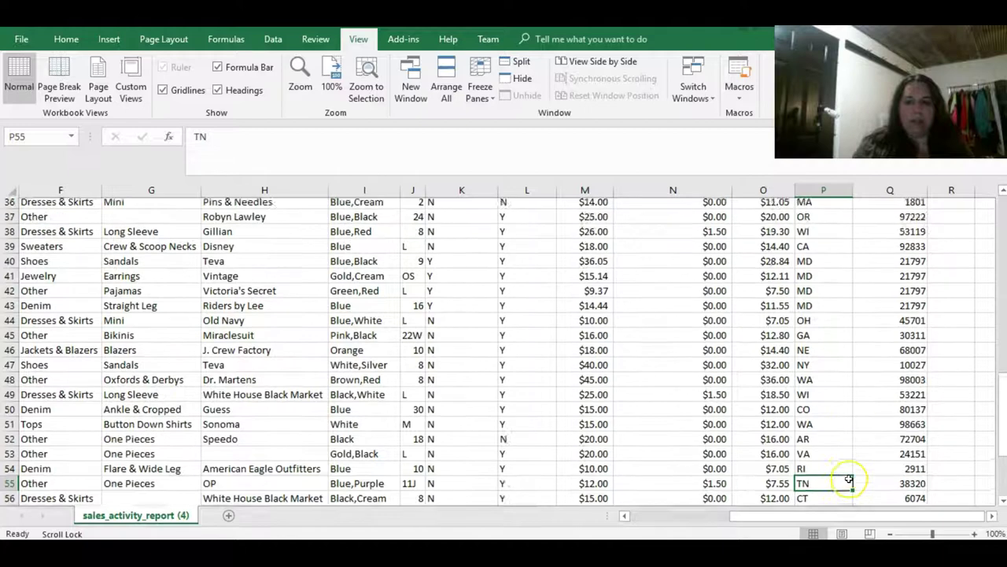
pyautogui.scroll(8, 849, 479)
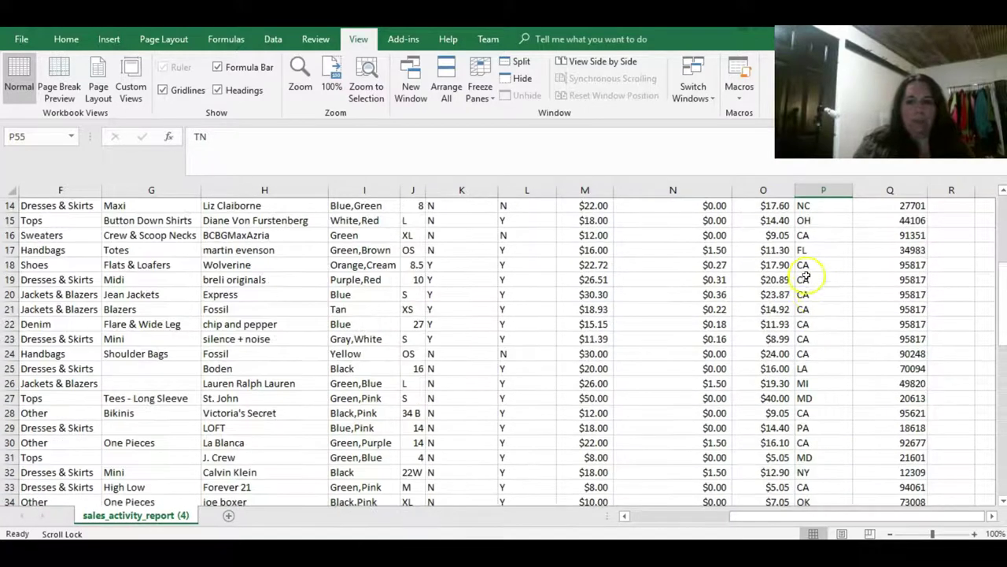
pyautogui.scroll(-2, 848, 326)
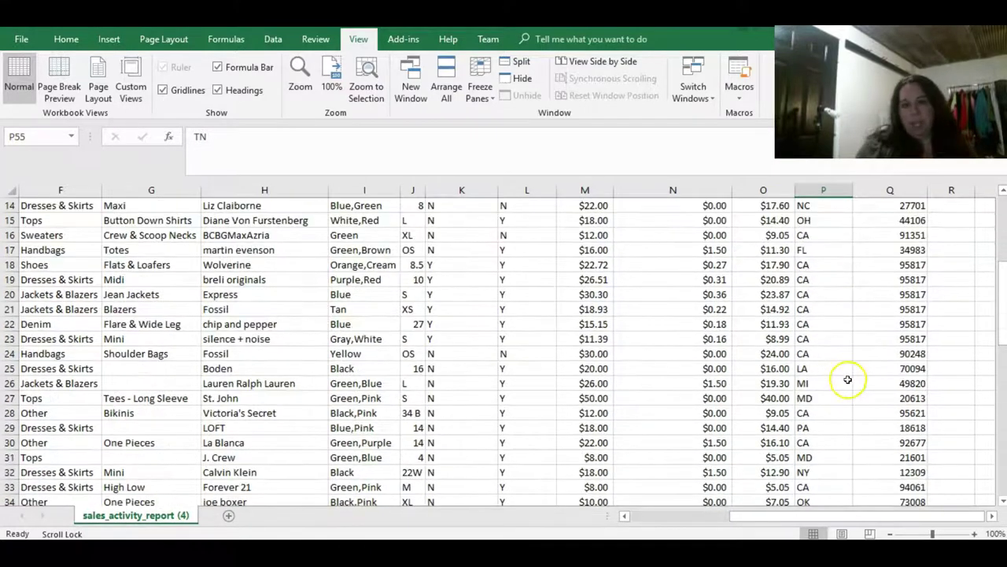
# Examine the Buyer State and Net Earnings columns, and select the first rows of Brand, Color and Size for a closer look
pyautogui.scroll(-1, 847, 379)
pyautogui.scroll(-7, 846, 380)
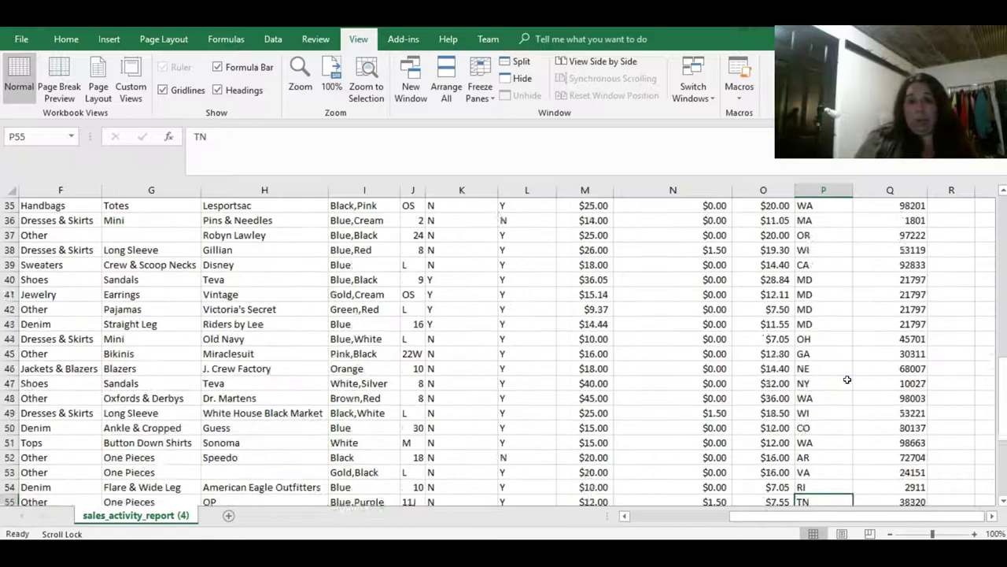
pyautogui.scroll(10, 861, 425)
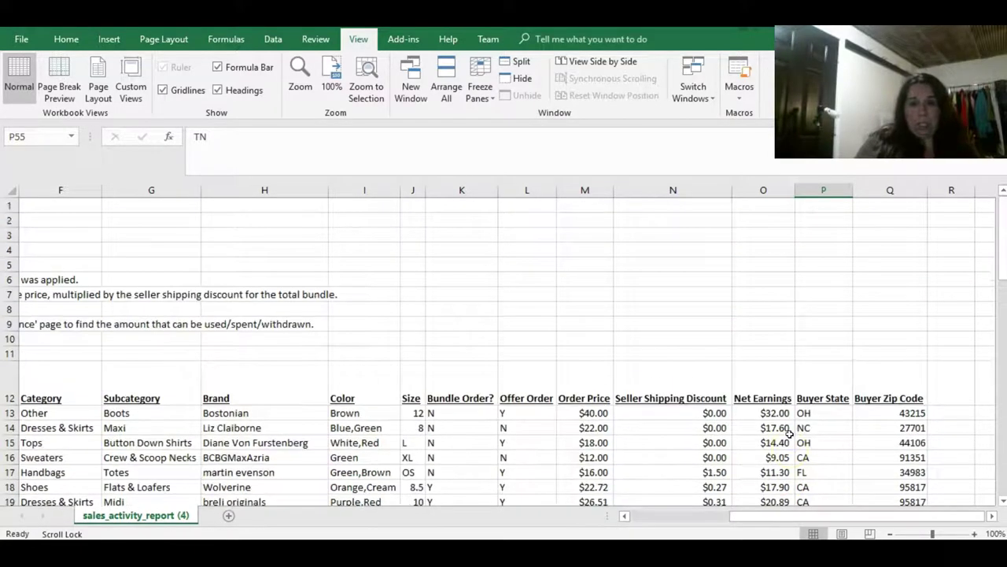
pyautogui.scroll(-1, 789, 433)
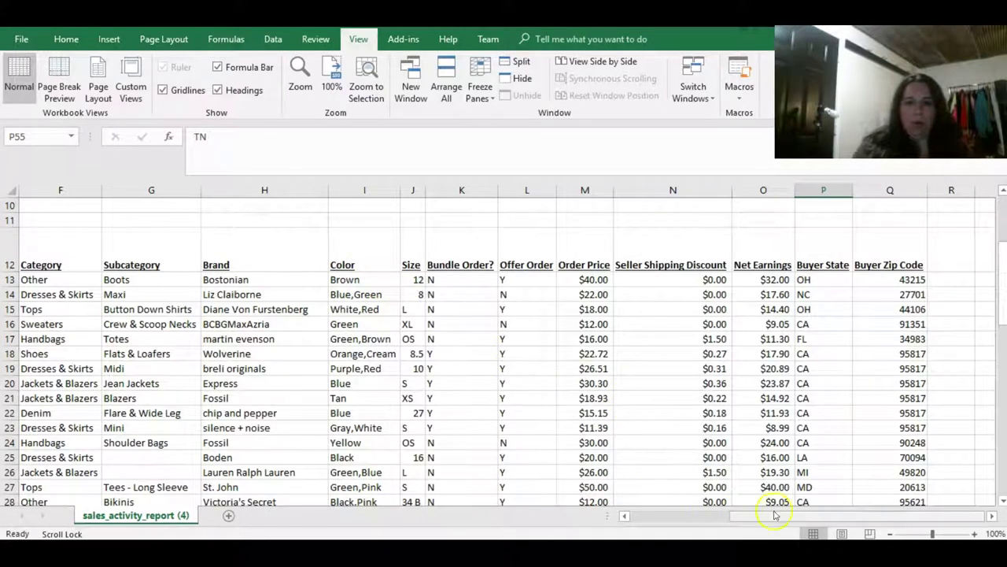
pyautogui.moveTo(786, 513); pyautogui.dragTo(766, 514)
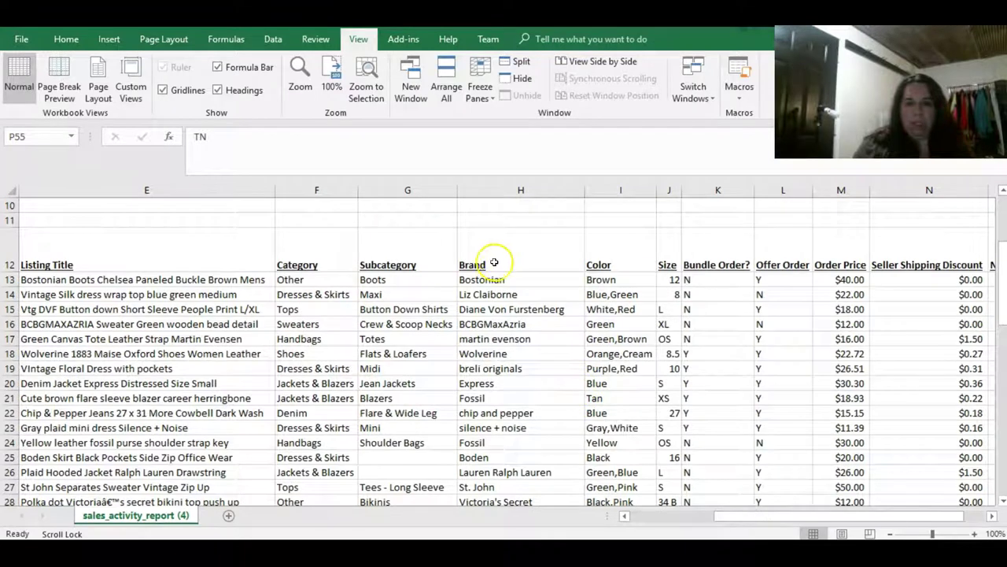
pyautogui.moveTo(491, 259); pyautogui.dragTo(680, 398)
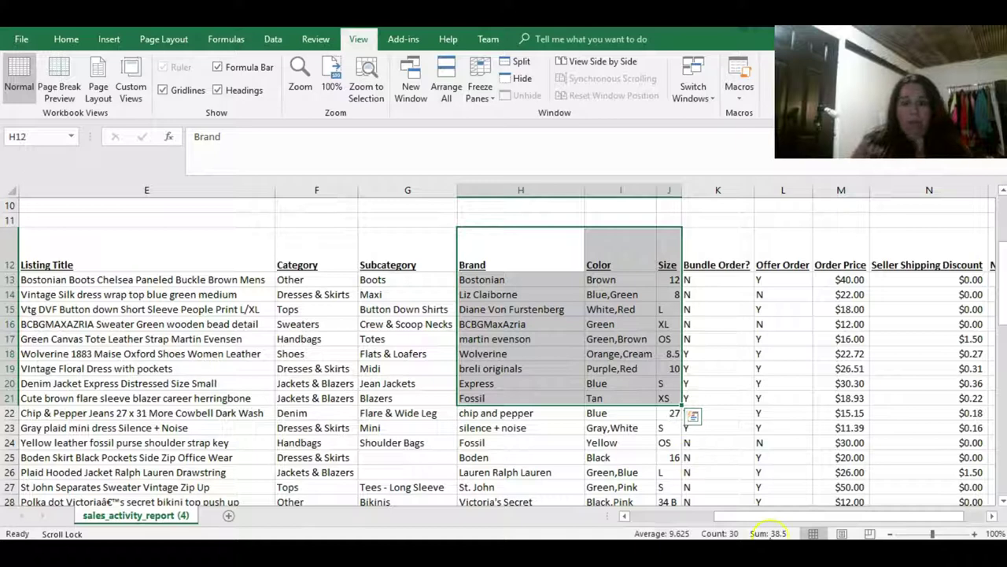
# Examine the listing dates, order dates and days until sold from the first item in row 13 to the average in row 58
pyautogui.moveTo(733, 515); pyautogui.dragTo(711, 515)
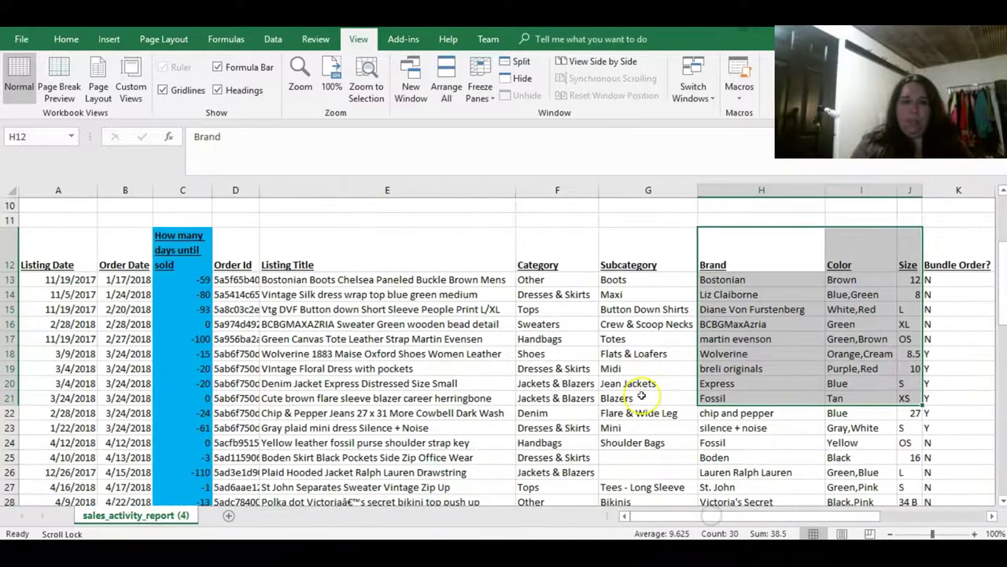
pyautogui.scroll(-10, 641, 397)
pyautogui.scroll(-1, 642, 397)
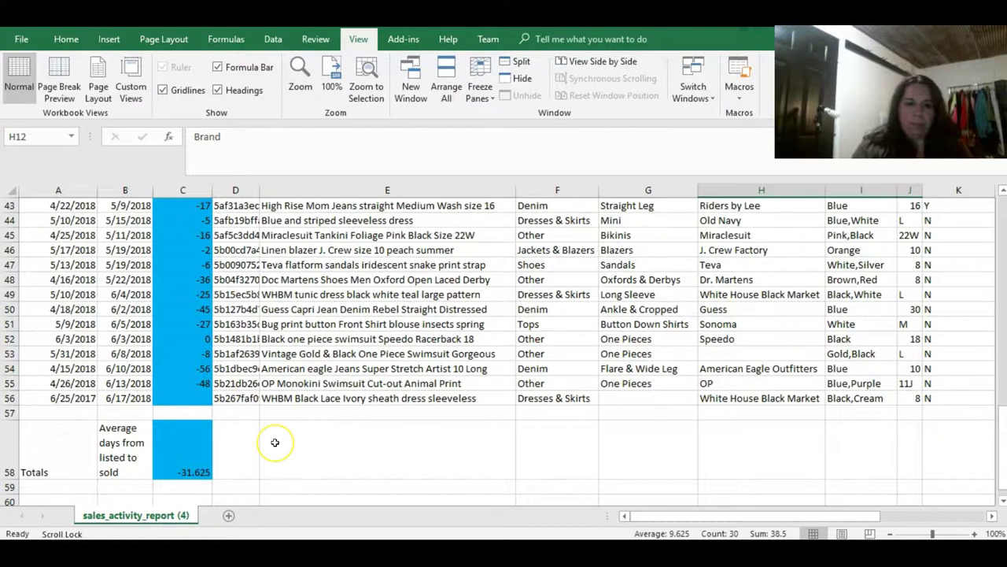
pyautogui.scroll(13, 272, 441)
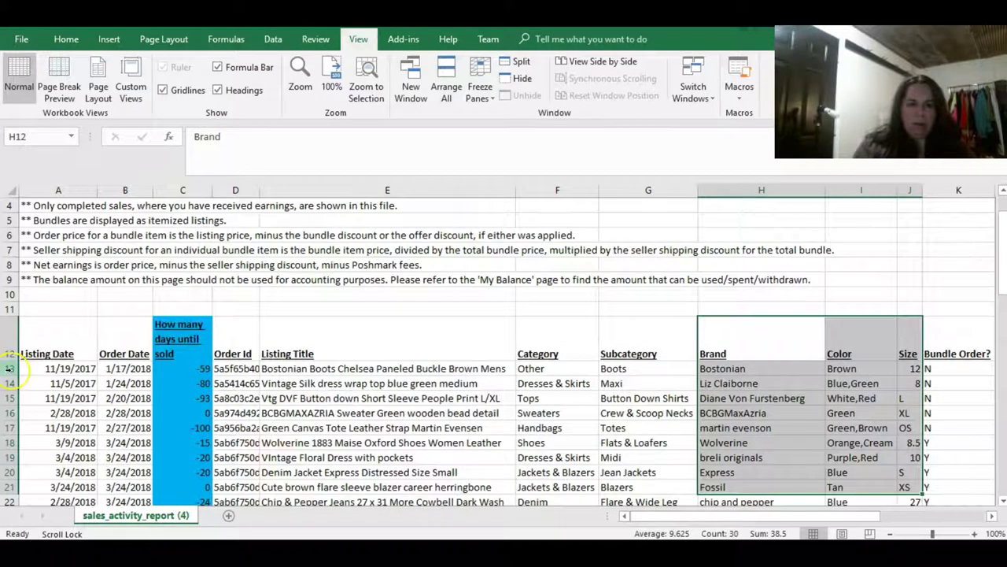
pyautogui.click(9, 368)
pyautogui.scroll(-3, 510, 482)
pyautogui.scroll(-4, 510, 482)
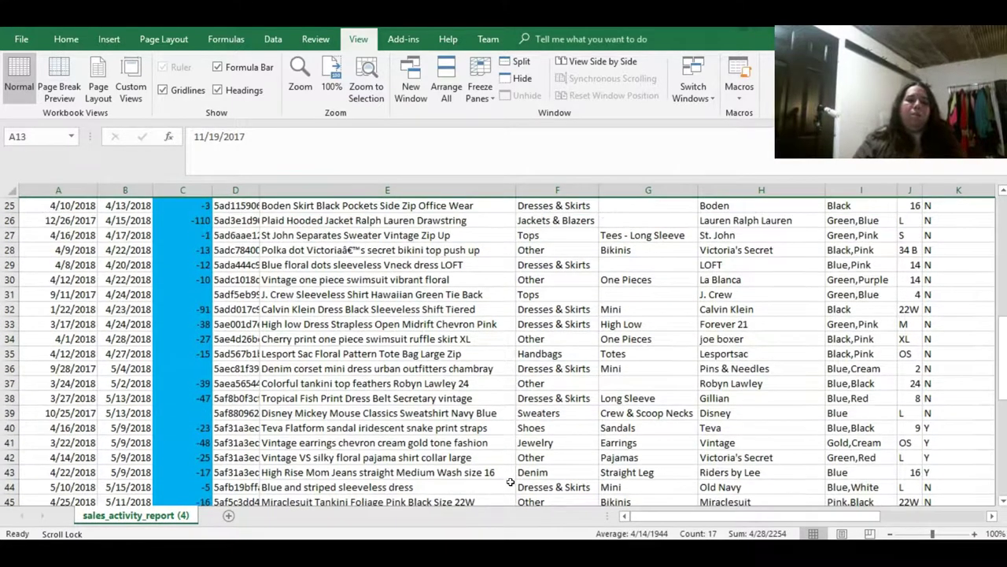
pyautogui.scroll(5, 510, 481)
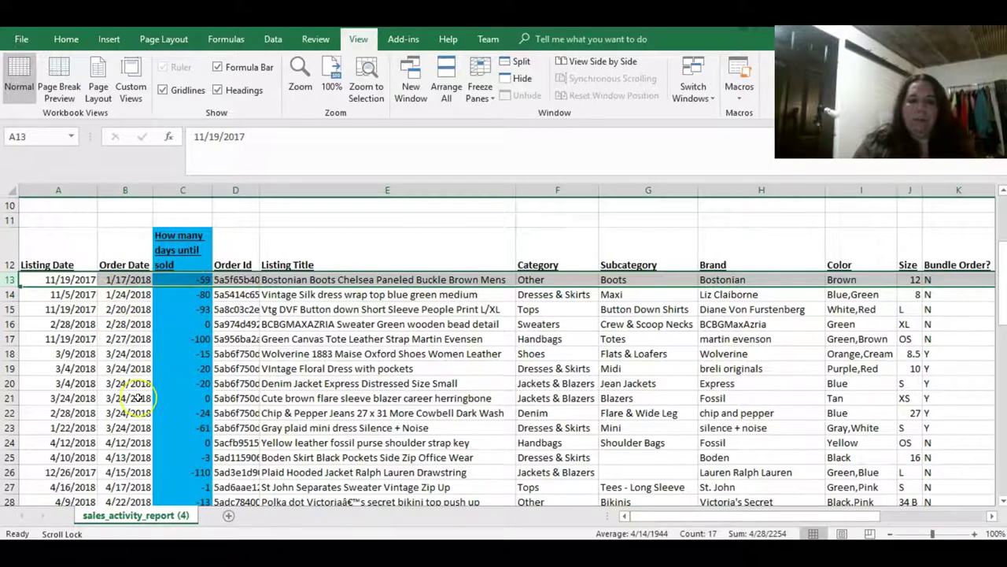
pyautogui.scroll(-10, 126, 393)
pyautogui.scroll(11, 539, 433)
pyautogui.scroll(-2, 539, 433)
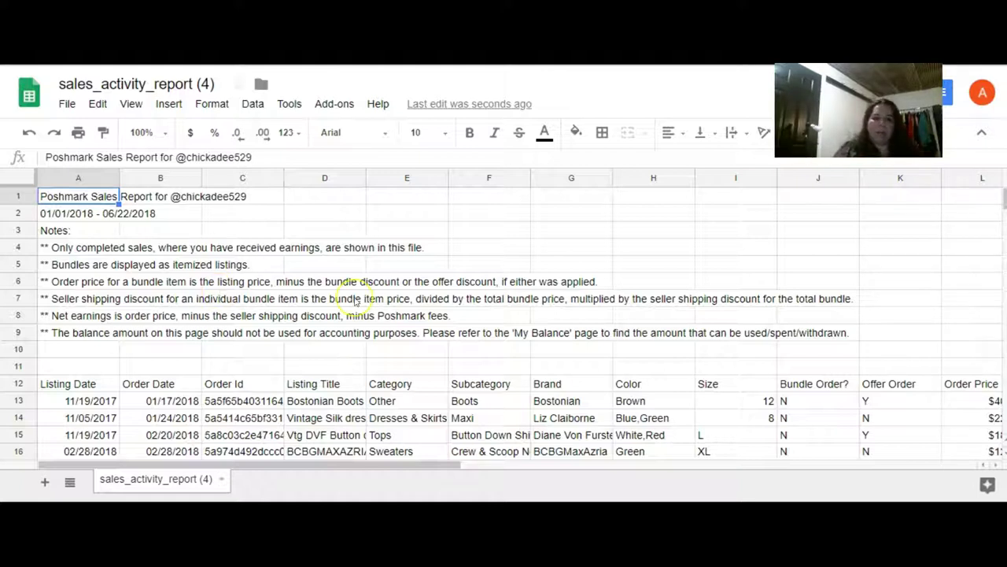
# In the Google Sheets copy of the report, insert an empty column between Order Date and Order Id
pyautogui.scroll(-1, 354, 299)
pyautogui.scroll(-1, 355, 301)
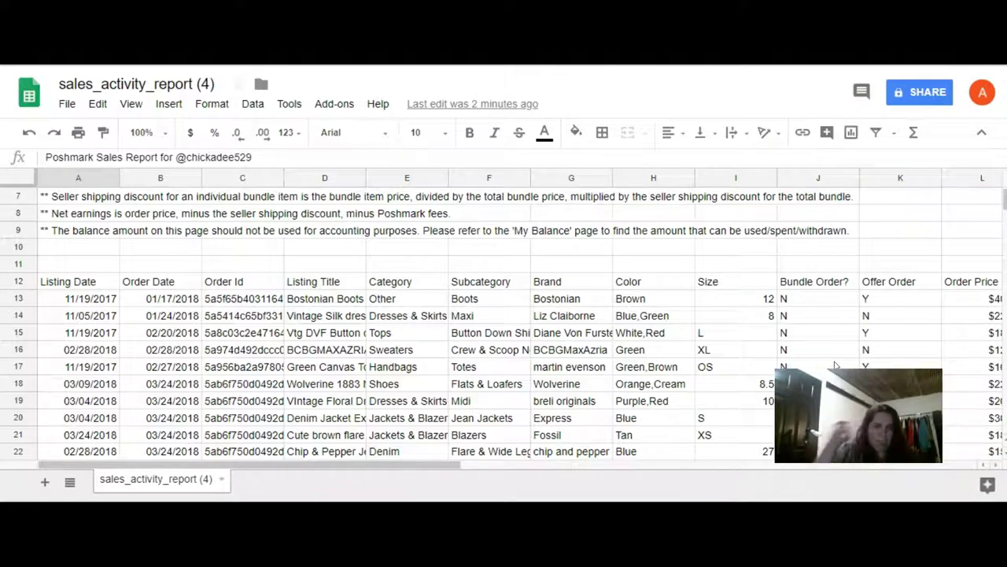
pyautogui.click(232, 173)
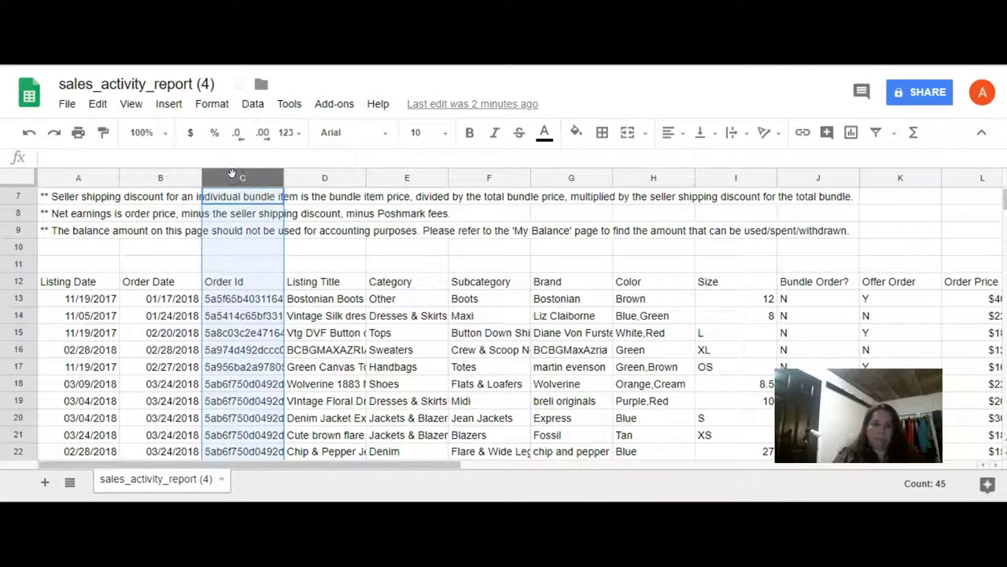
pyautogui.click(168, 103)
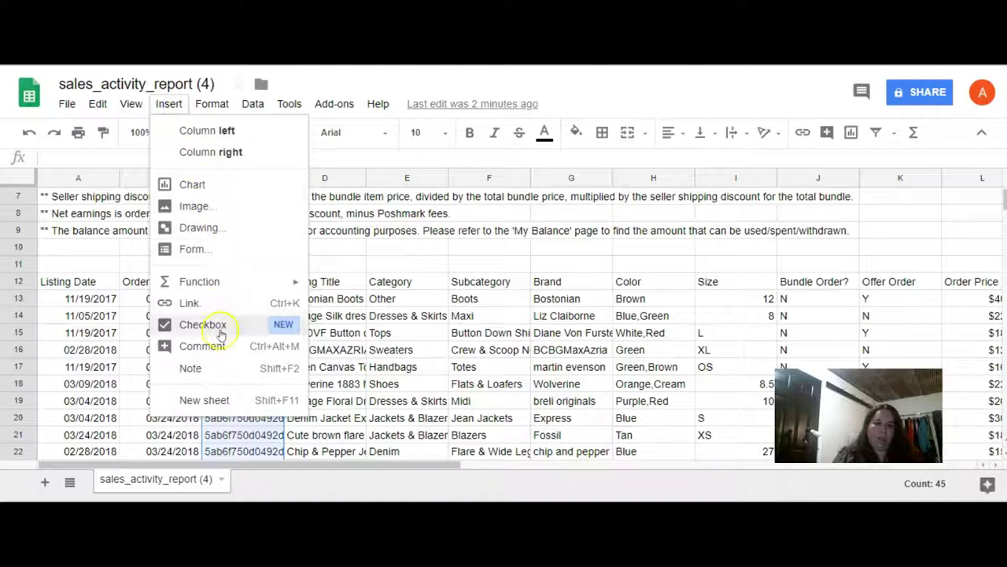
pyautogui.click(208, 130)
# Enter the header "How many days until sold" in C12 of the new column
pyautogui.click(243, 384)
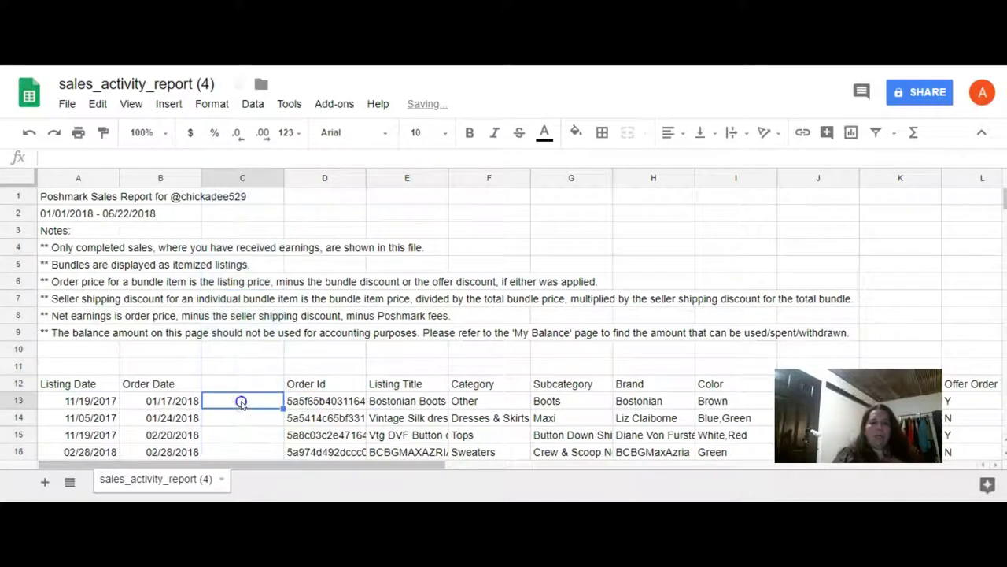
pyautogui.write('hwo may')
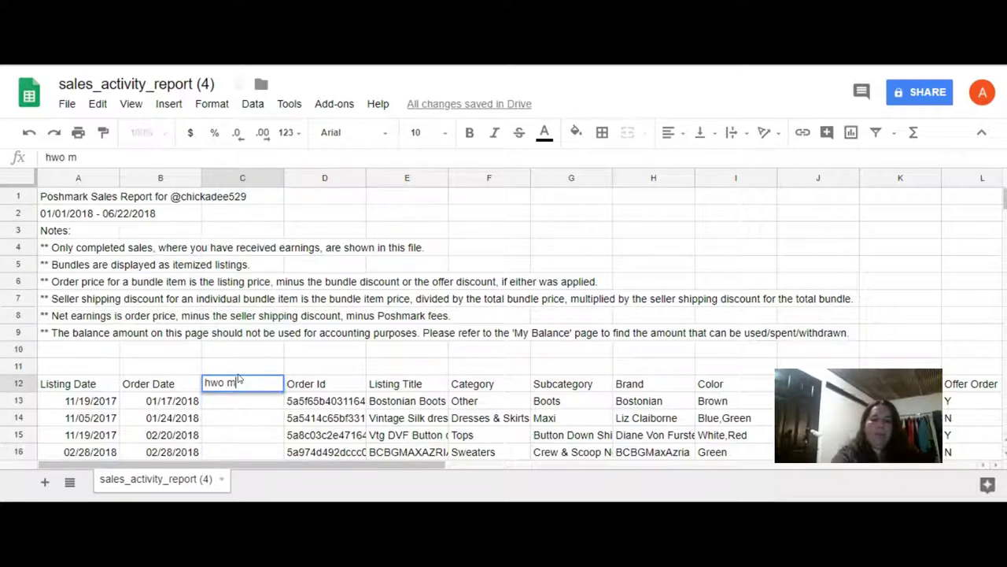
pyautogui.press('BackSpace')
pyautogui.press('BackSpace')
pyautogui.press('BackSpace')
pyautogui.press('BackSpace')
pyautogui.press('BackSpace')
pyautogui.press('BackSpace')
pyautogui.write('H')
pyautogui.press('BackSpace')
pyautogui.press('BackSpace')
pyautogui.write('How many days until sold')
pyautogui.press('Return')
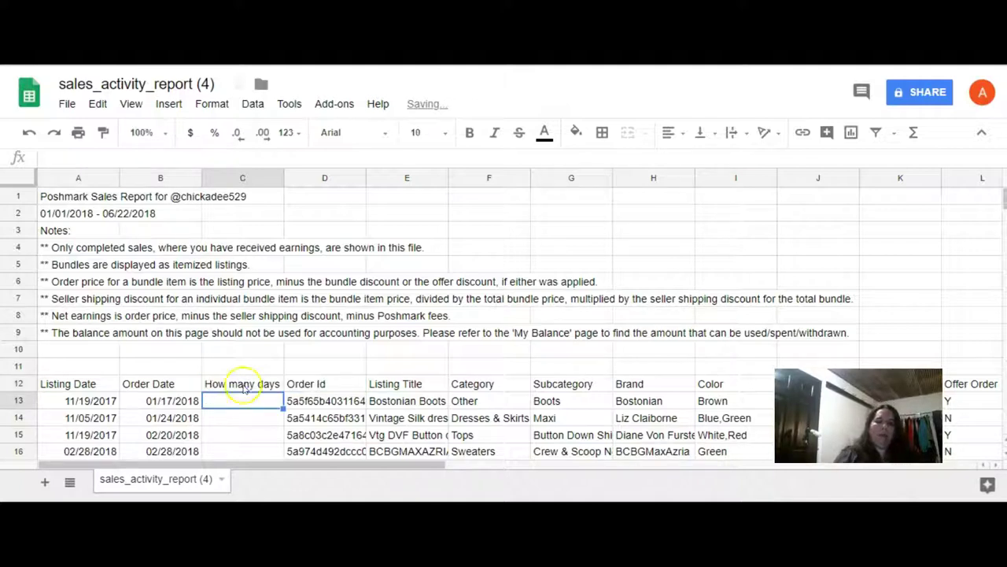
# Wrap the text of the "How many days until sold" header in C12
pyautogui.click(241, 383)
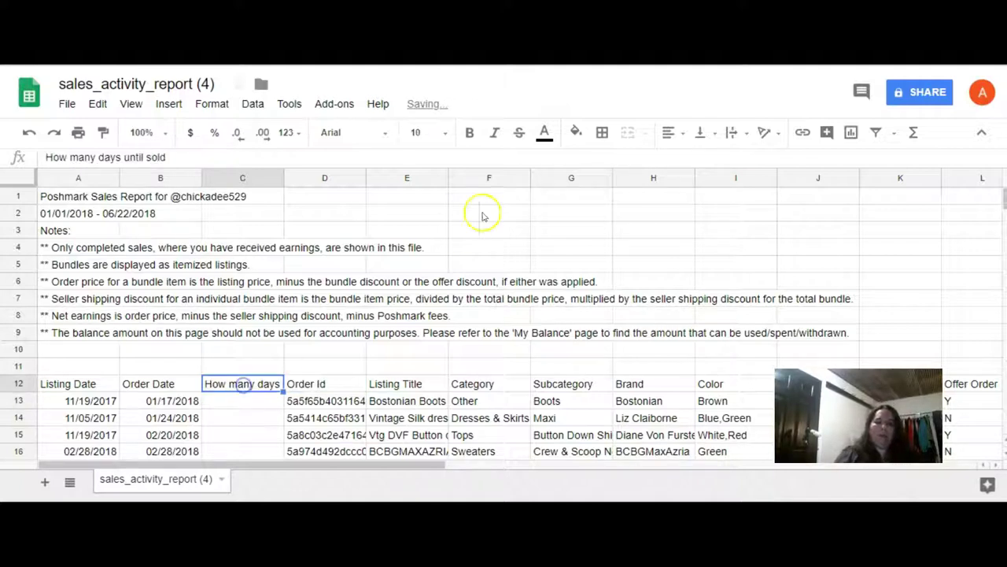
pyautogui.click(732, 133)
pyautogui.click(761, 162)
# Calculate the days from listing to order for the first item in C13 with the formula =A13-B13
pyautogui.scroll(-3, 445, 311)
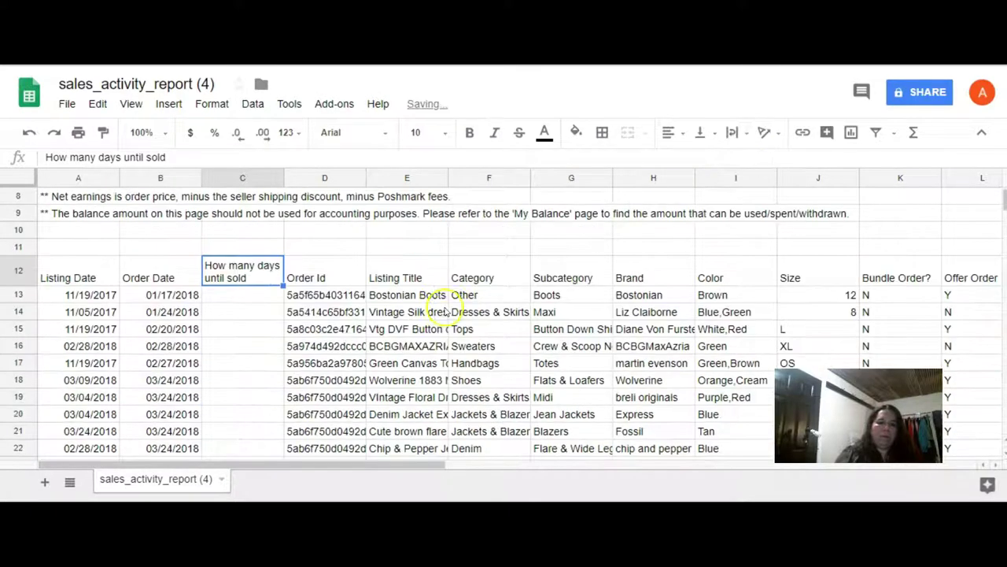
pyautogui.click(244, 294)
pyautogui.write('=average(')
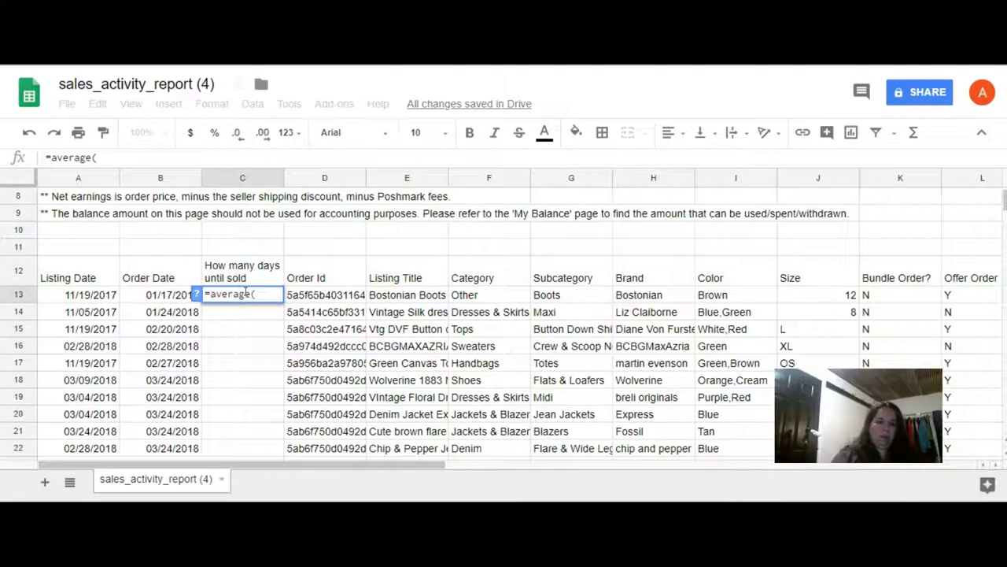
pyautogui.press('BackSpace')
pyautogui.press('BackSpace')
pyautogui.press('BackSpace')
pyautogui.press('BackSpace')
pyautogui.press('BackSpace')
pyautogui.press('BackSpace')
pyautogui.press('BackSpace')
pyautogui.press('BackSpace')
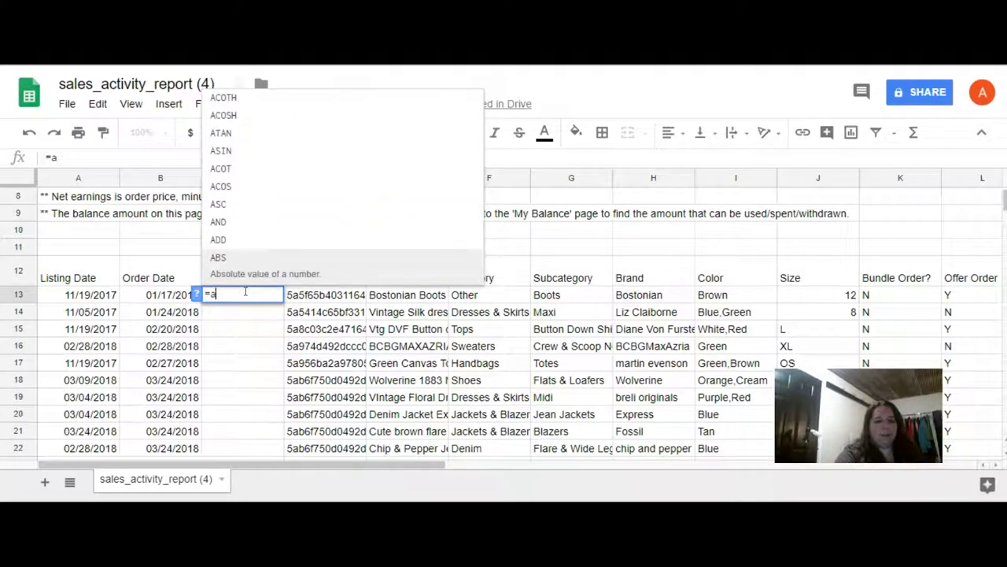
pyautogui.click(89, 296)
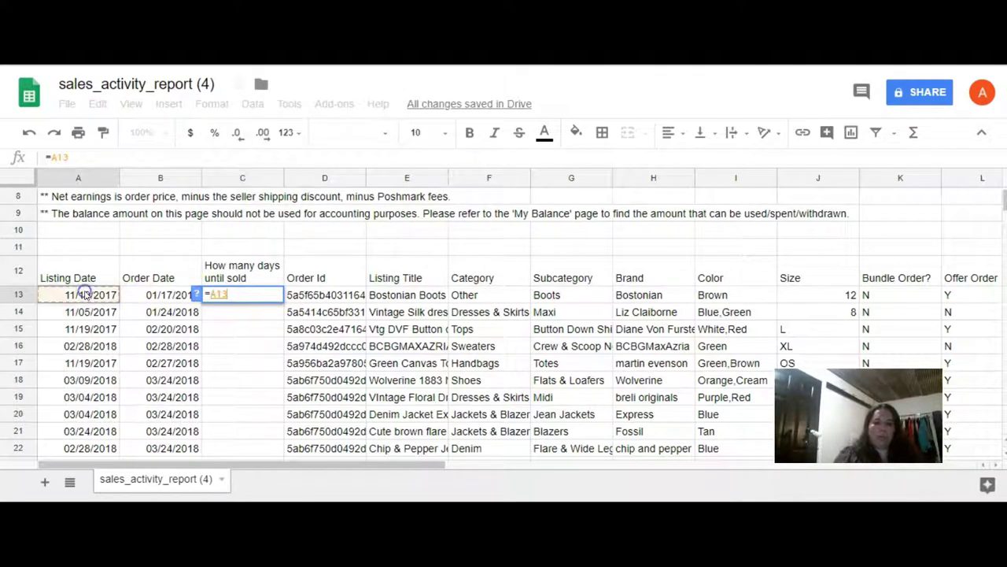
pyautogui.write('-')
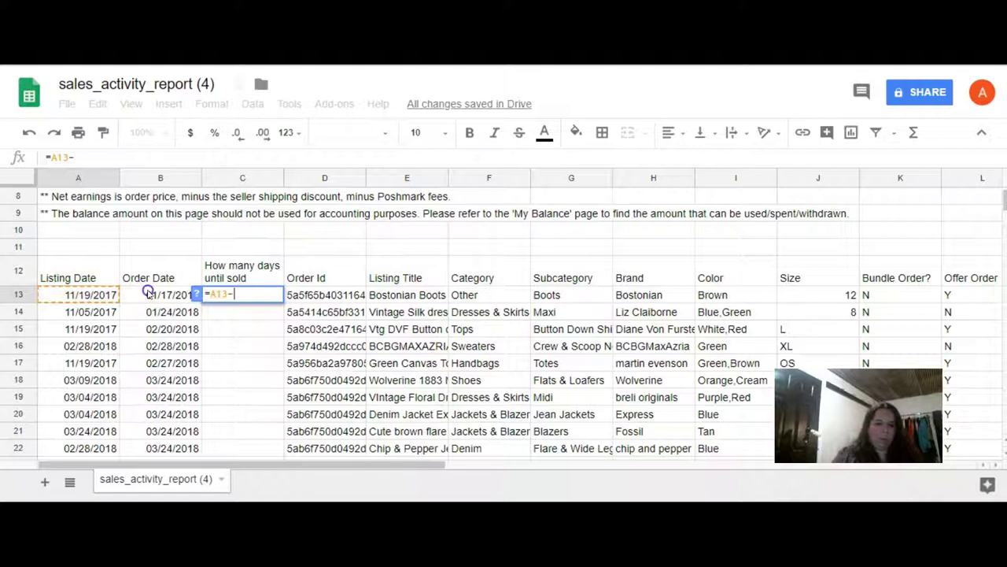
pyautogui.click(147, 295)
pyautogui.press('Return')
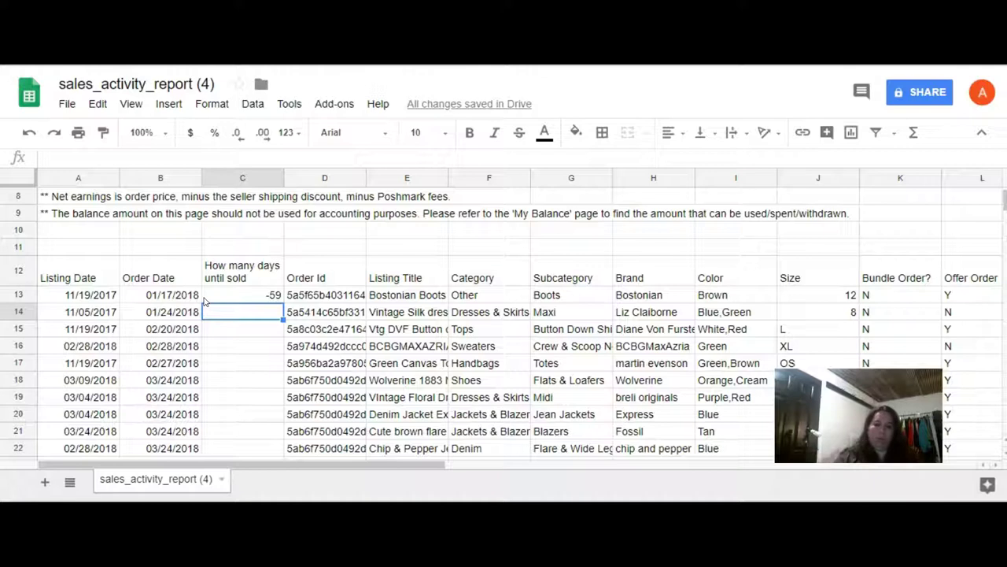
# Fill the days formula from C13 down to the last item in C56
pyautogui.click(233, 297)
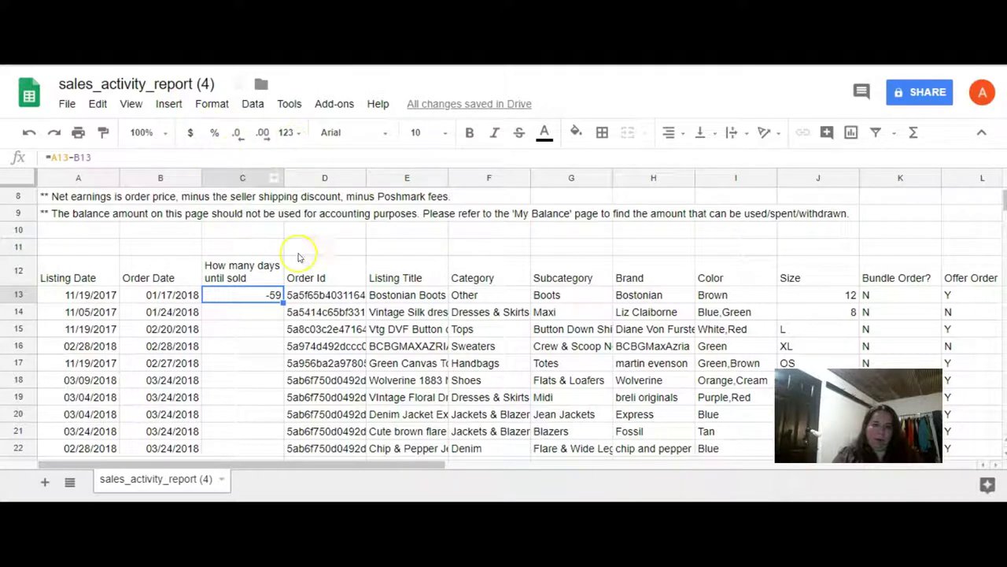
pyautogui.moveTo(283, 300); pyautogui.dragTo(256, 484)
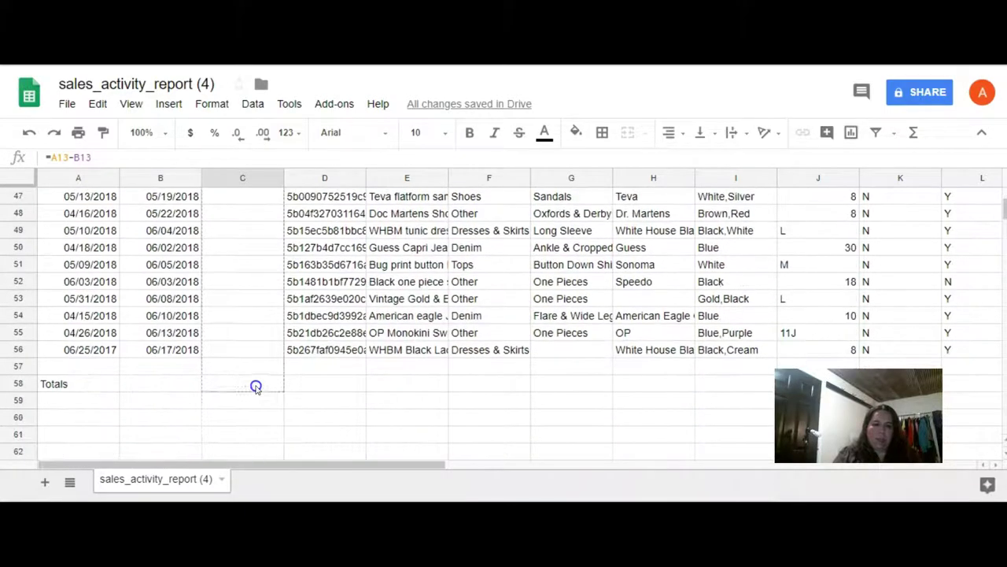
pyautogui.moveTo(253, 375); pyautogui.dragTo(255, 351)
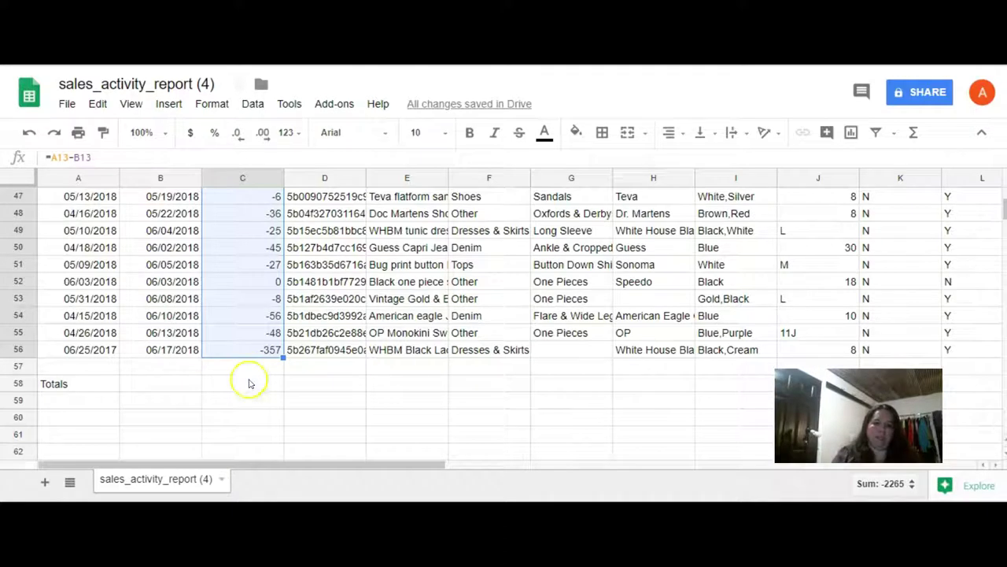
# Calculate the average days until sold in C58 of the Totals row with an AVERAGE formula over C13:C56
pyautogui.click(249, 383)
pyautogui.write('=average(')
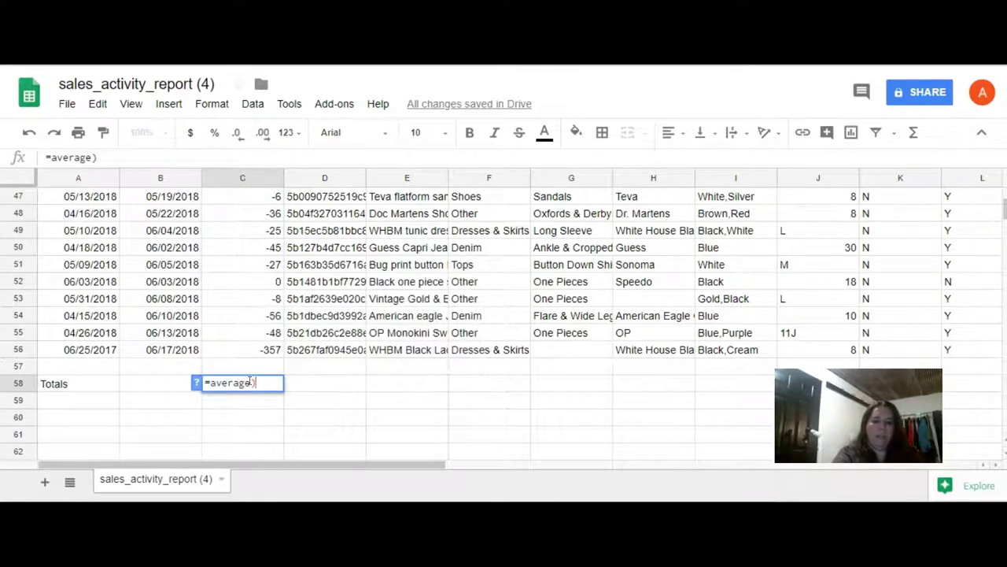
pyautogui.press('BackSpace')
pyautogui.write('(')
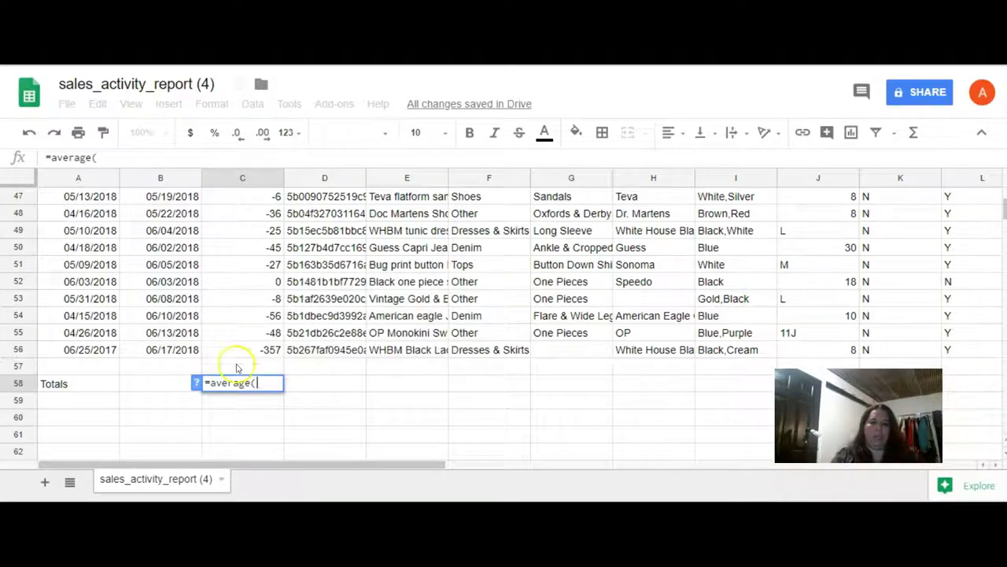
pyautogui.moveTo(241, 349); pyautogui.dragTo(248, 269)
pyautogui.press('Return')
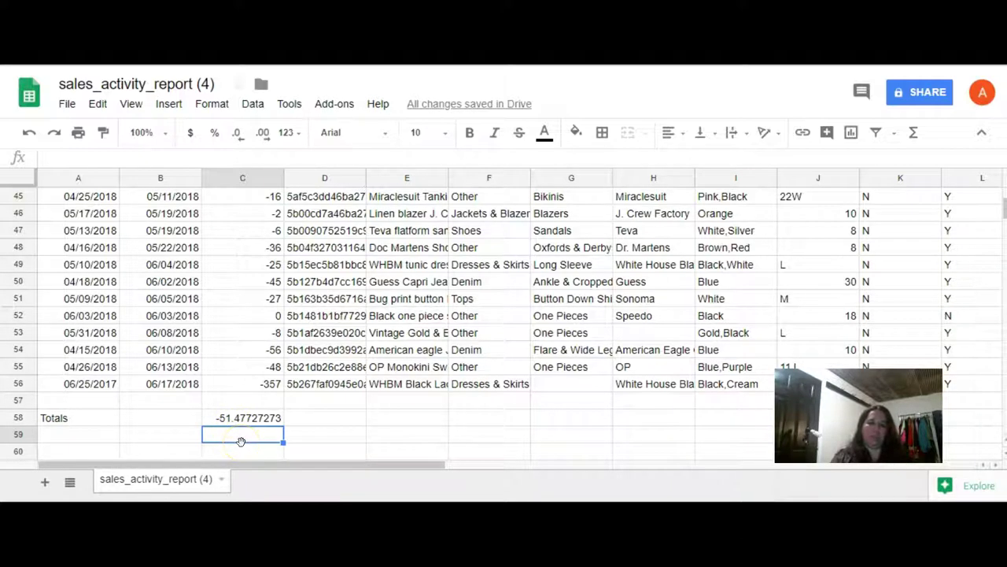
# Start an AVERAGE formula in C59 over the single cells C55, C54, C53, C49 and C46, and discard it
pyautogui.write('=')
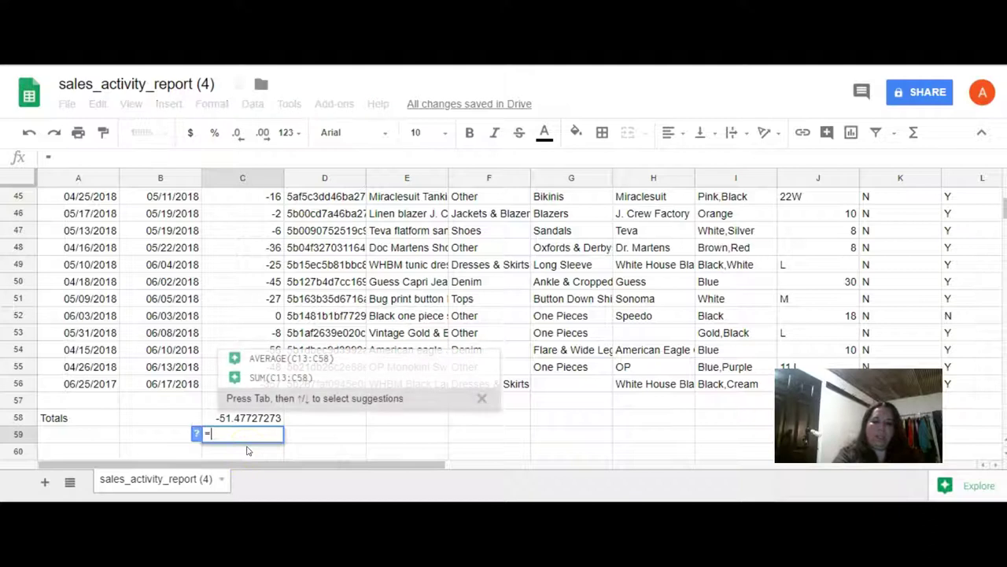
pyautogui.write('average(')
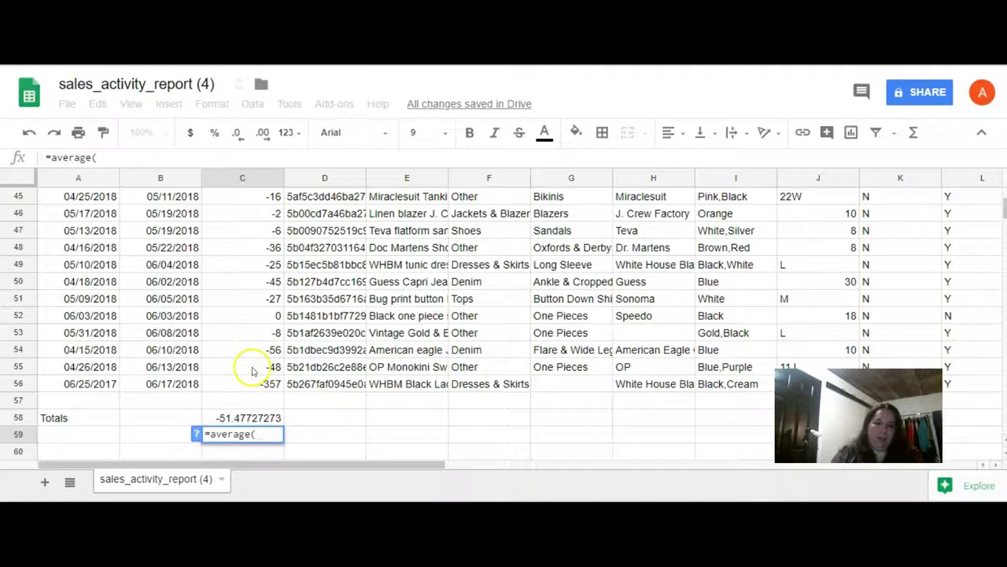
pyautogui.click(252, 365)
pyautogui.write(',')
pyautogui.click(249, 354)
pyautogui.write(',')
pyautogui.click(251, 332)
pyautogui.write(',')
pyautogui.click(250, 265)
pyautogui.write(',')
pyautogui.click(260, 215)
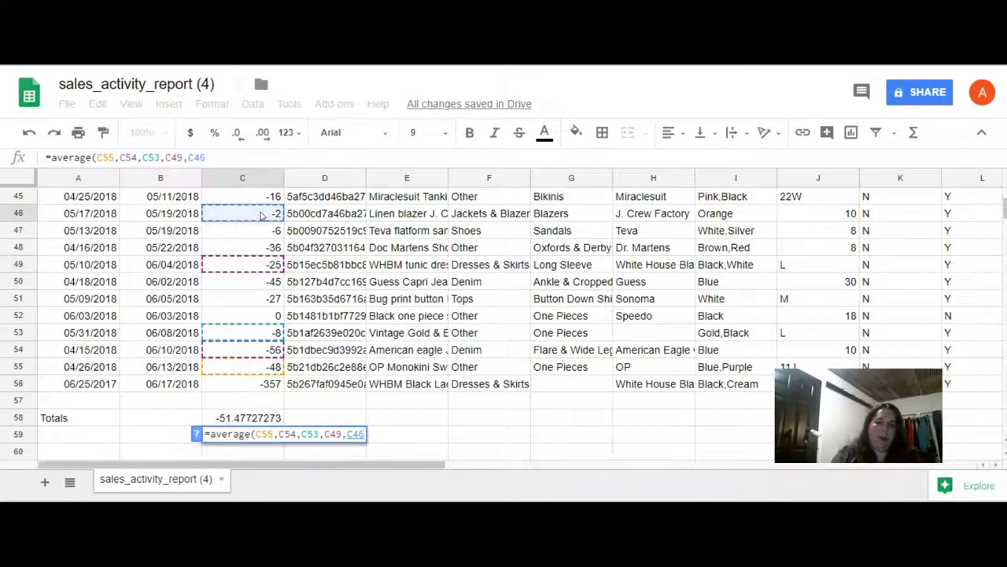
pyautogui.press('BackSpace')
pyautogui.press('BackSpace')
pyautogui.press('BackSpace')
pyautogui.press('BackSpace')
pyautogui.press('BackSpace')
pyautogui.press('BackSpace')
pyautogui.press('BackSpace')
pyautogui.press('BackSpace')
pyautogui.press('BackSpace')
pyautogui.press('BackSpace')
pyautogui.press('BackSpace')
pyautogui.press('BackSpace')
pyautogui.press('BackSpace')
pyautogui.press('BackSpace')
pyautogui.press('BackSpace')
pyautogui.press('BackSpace')
pyautogui.press('BackSpace')
pyautogui.press('BackSpace')
pyautogui.press('BackSpace')
pyautogui.press('BackSpace')
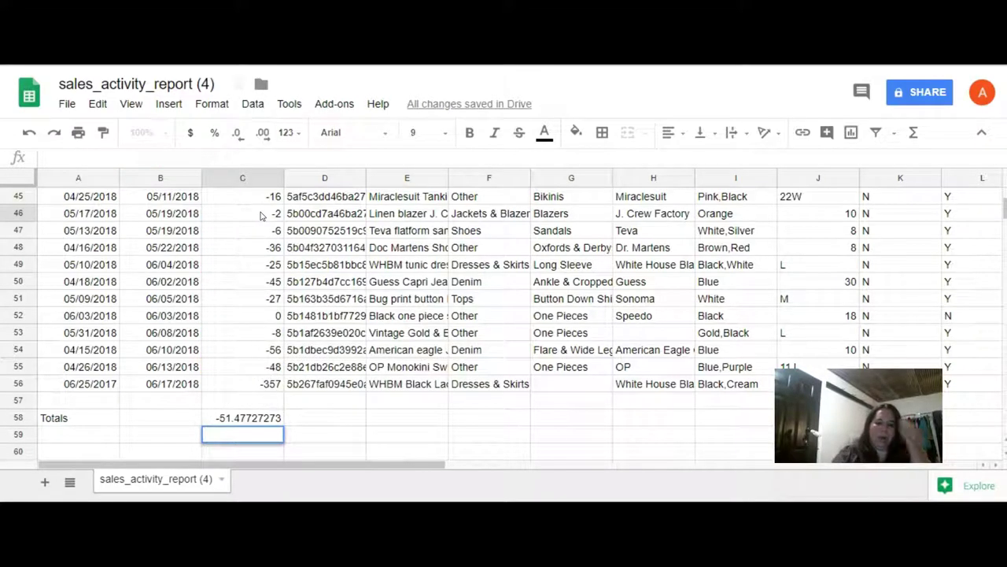
pyautogui.click(438, 435)
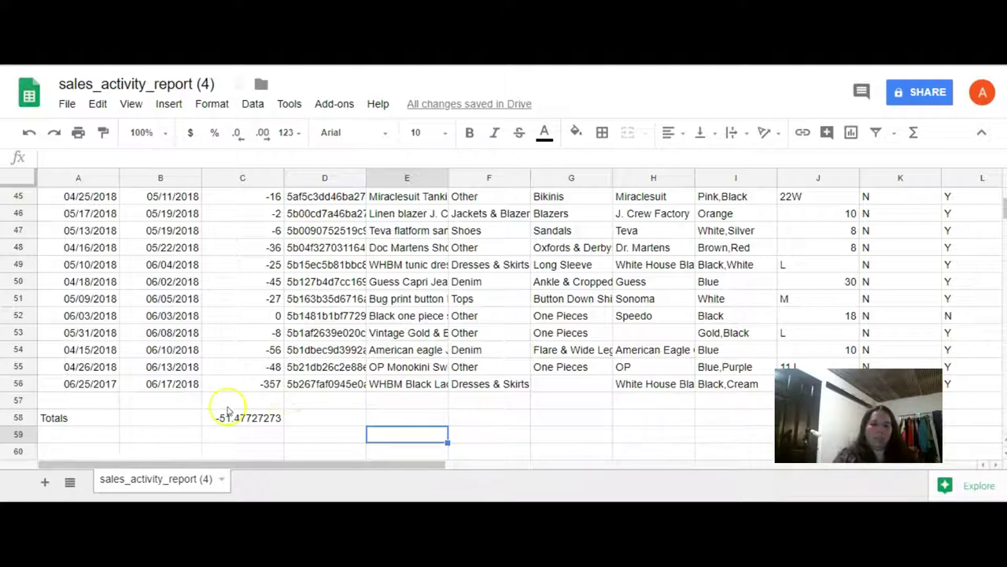
pyautogui.scroll(10, 240, 425)
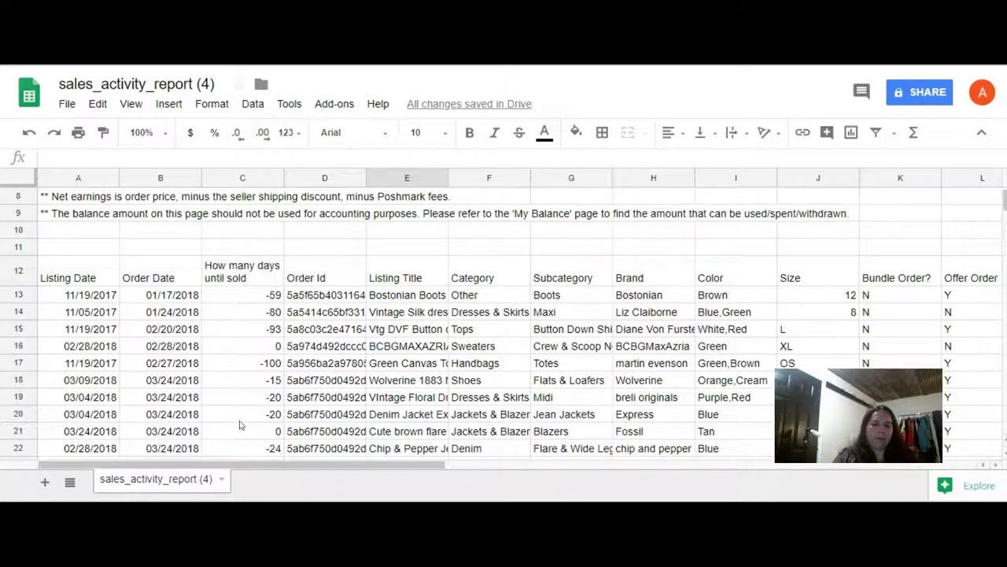
pyautogui.scroll(-1, 240, 425)
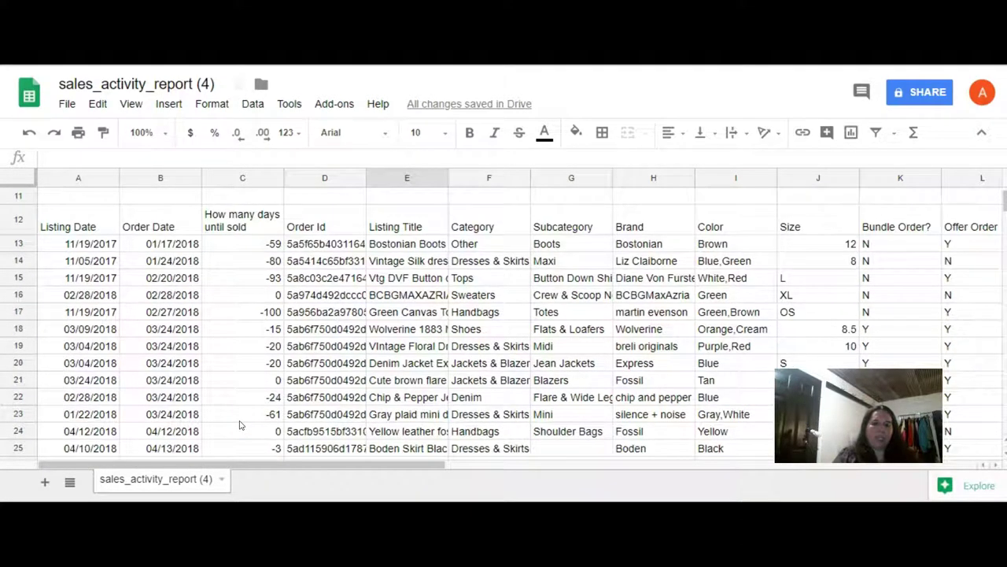